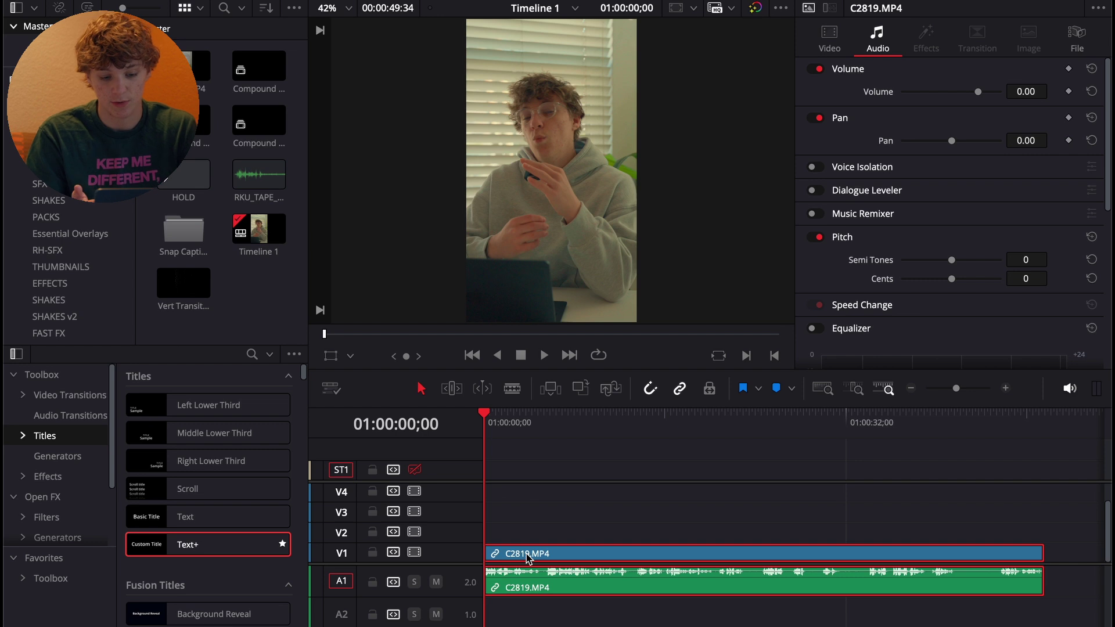
Split the C2819.MP4 clip with its audio at 01:00:04;34
{"action": "left_click", "coordinate": [510, 472]}
{"action": "key", "text": "space"}
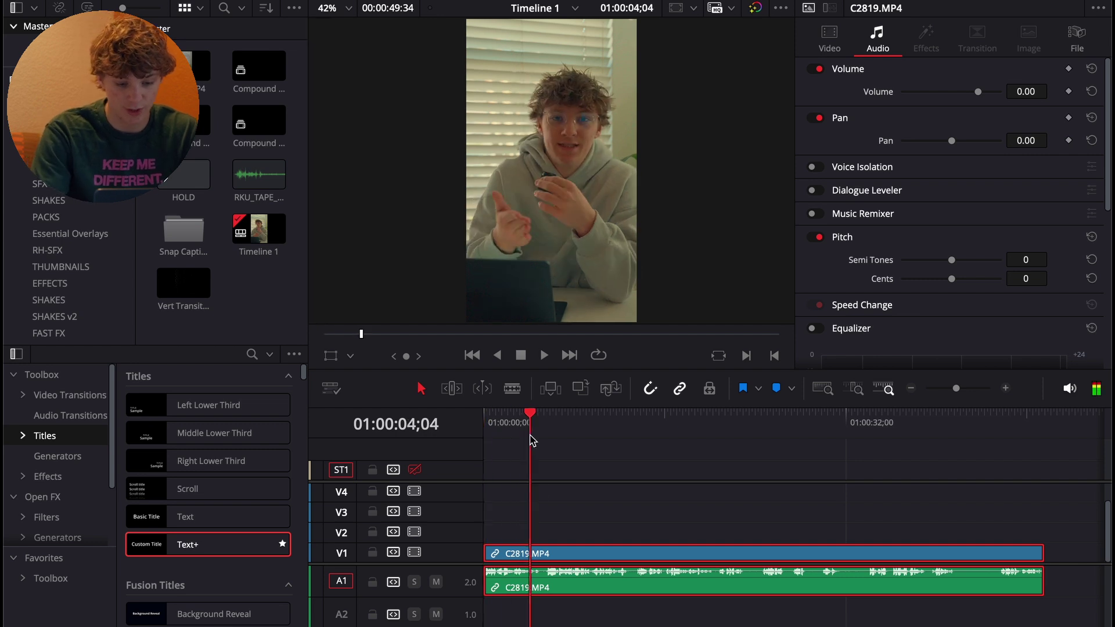
{"action": "key", "text": "space"}
{"action": "key", "text": "ctrl+b"}
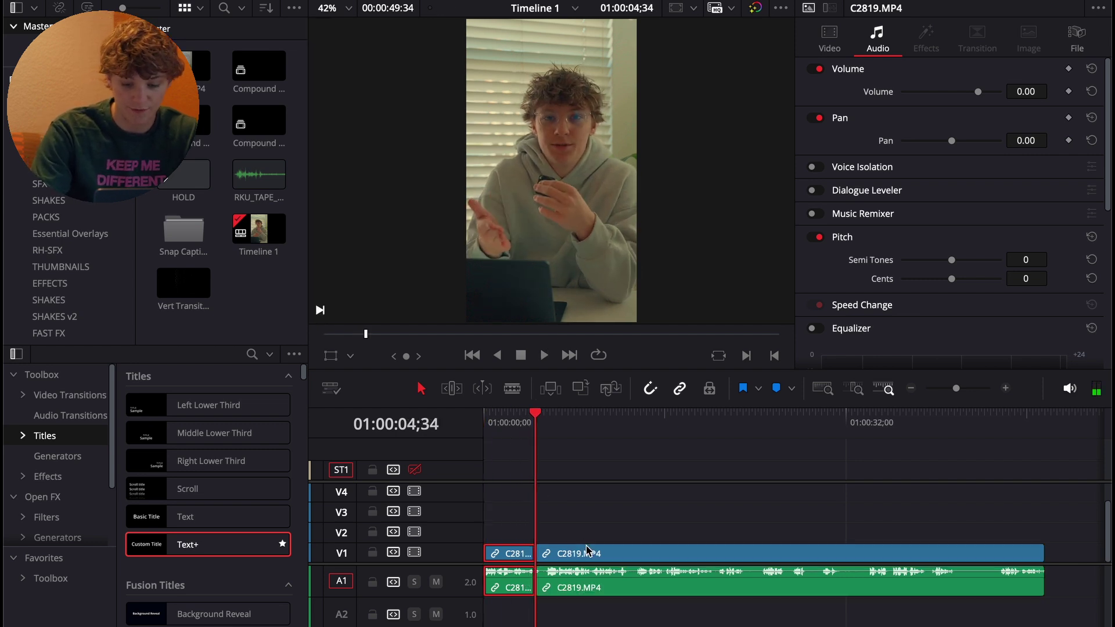
Split the remaining C2819.MP4 clip at 01:00:05;38 and ripple-delete the short segment between the two cuts
{"action": "left_click", "coordinate": [588, 553]}
{"action": "key", "text": "space"}
{"action": "key", "text": "space"}
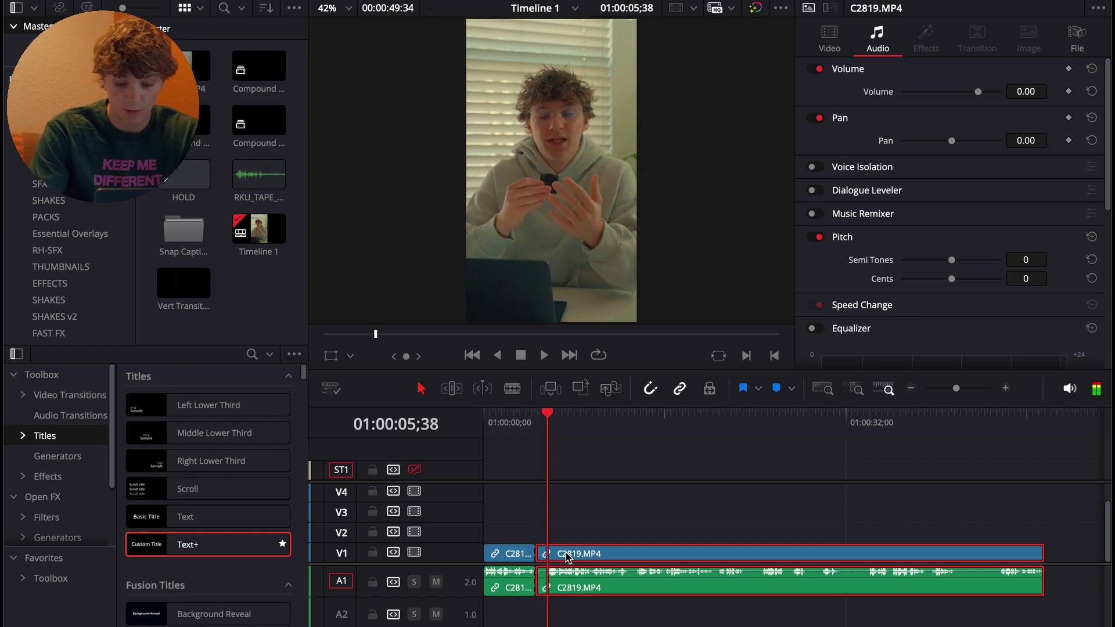
{"action": "key", "text": "ctrl+b"}
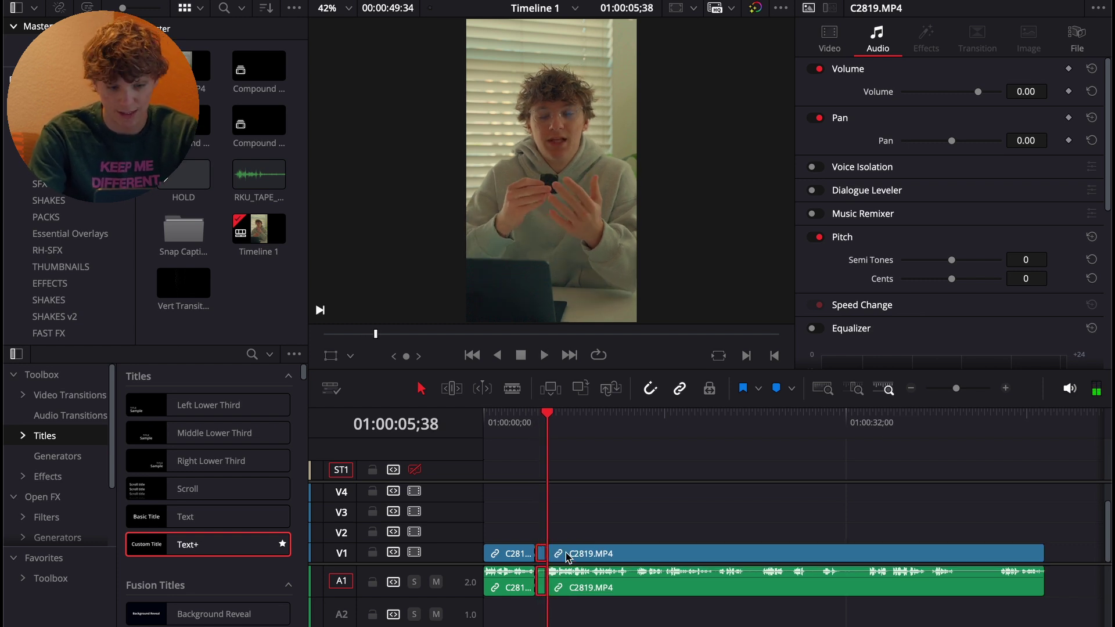
{"action": "key", "text": "shift+BackSpace"}
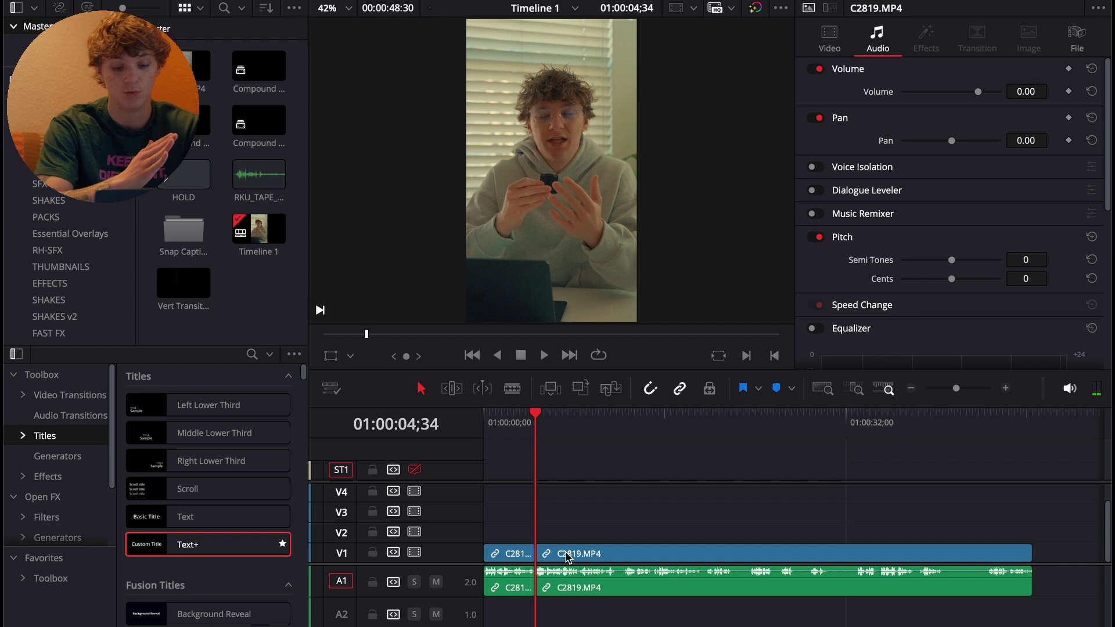
Play back the trimmed talking-head cut and return the playhead to the start of the timeline
{"action": "left_click", "coordinate": [526, 426]}
{"action": "key", "text": "space"}
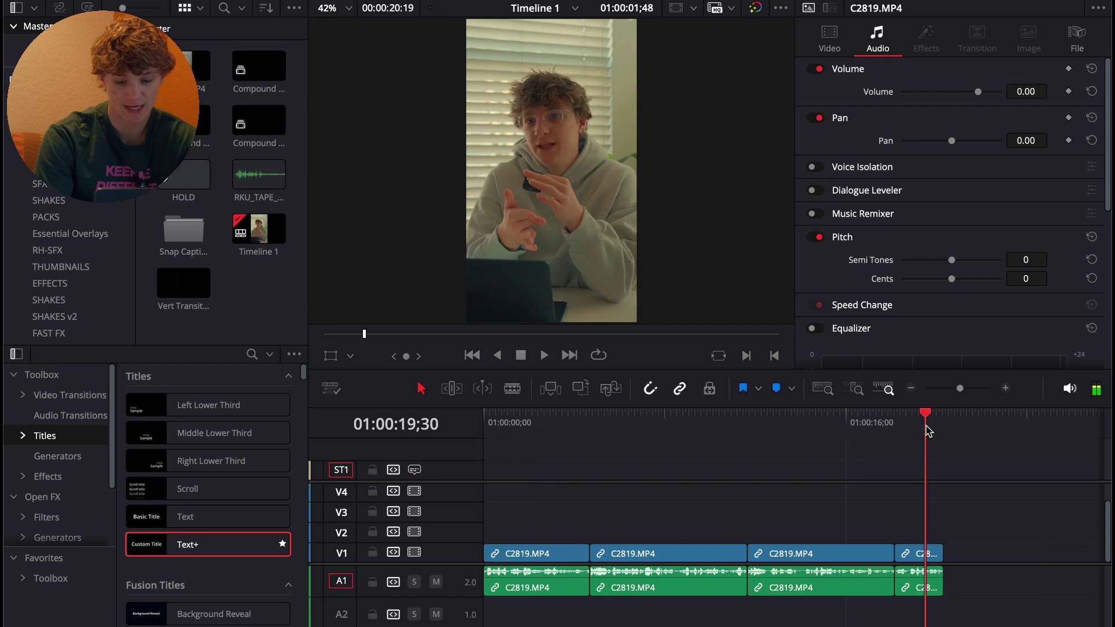
{"action": "key", "text": "Home"}
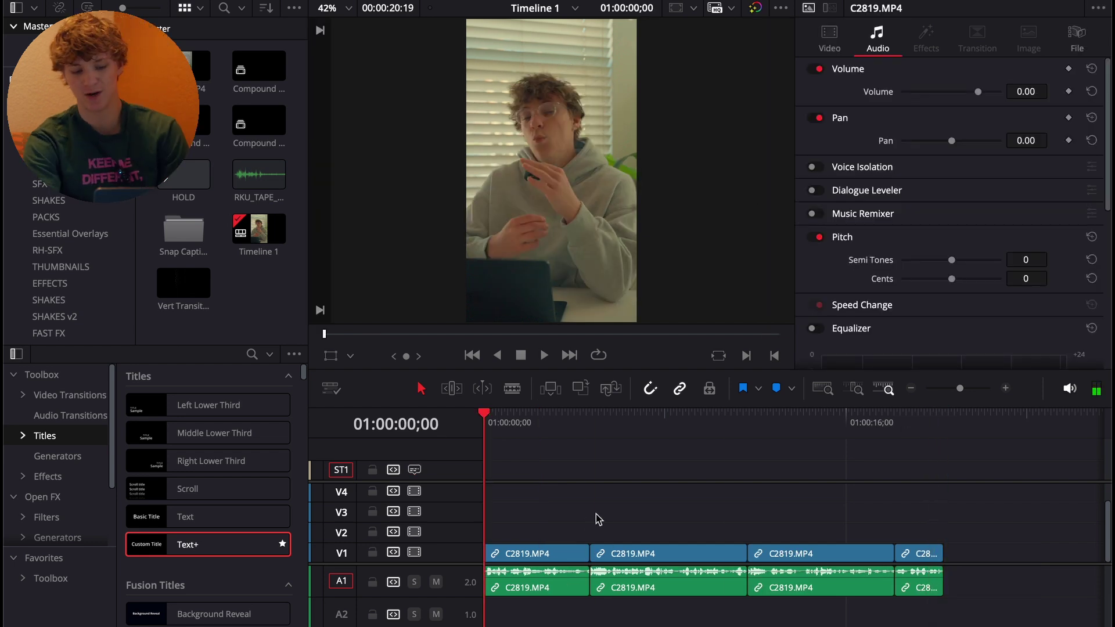
{"action": "left_click_drag", "start_coordinate": [492, 419], "coordinate": [212, 449]}
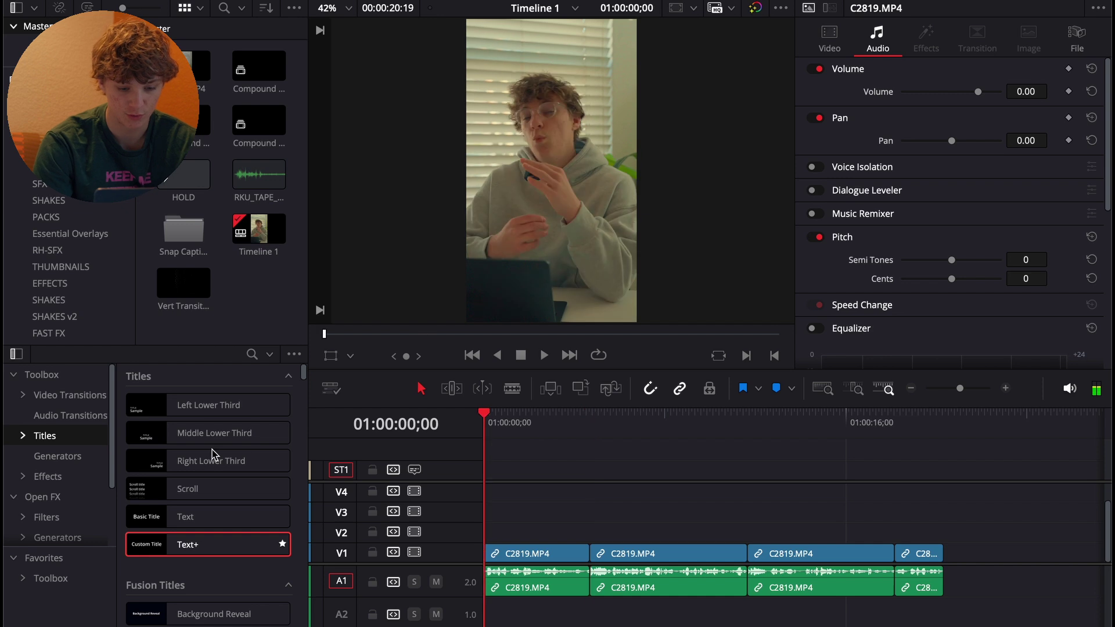
Open the Viral Hooks Pack project and preview its THE STACK HOOK title animation from the start
{"action": "key", "text": "shift+1"}
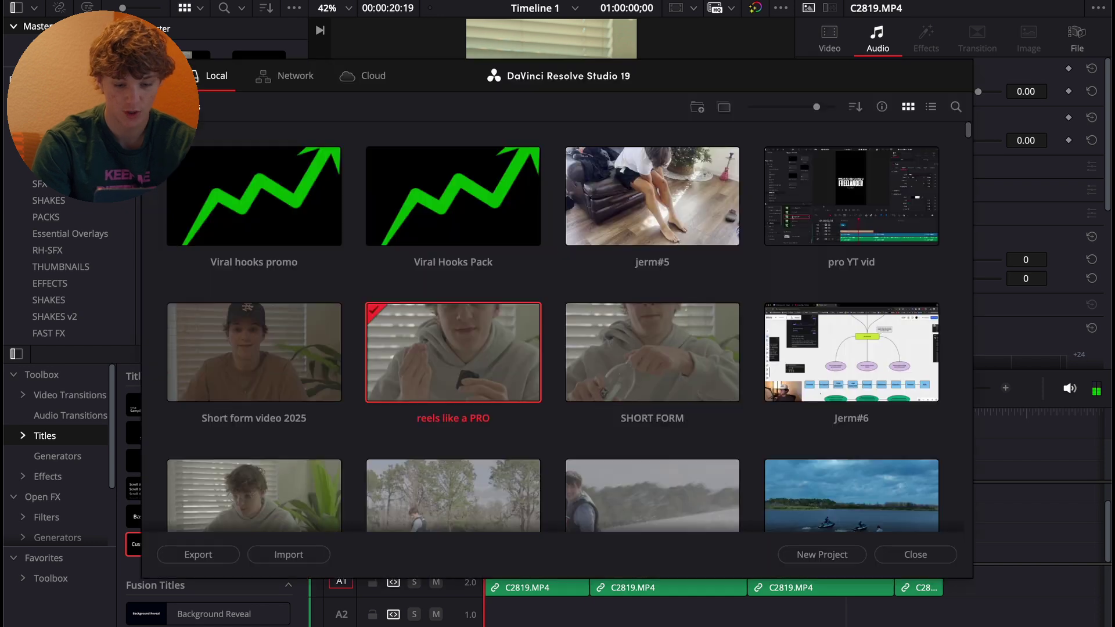
{"action": "double_click", "coordinate": [464, 198]}
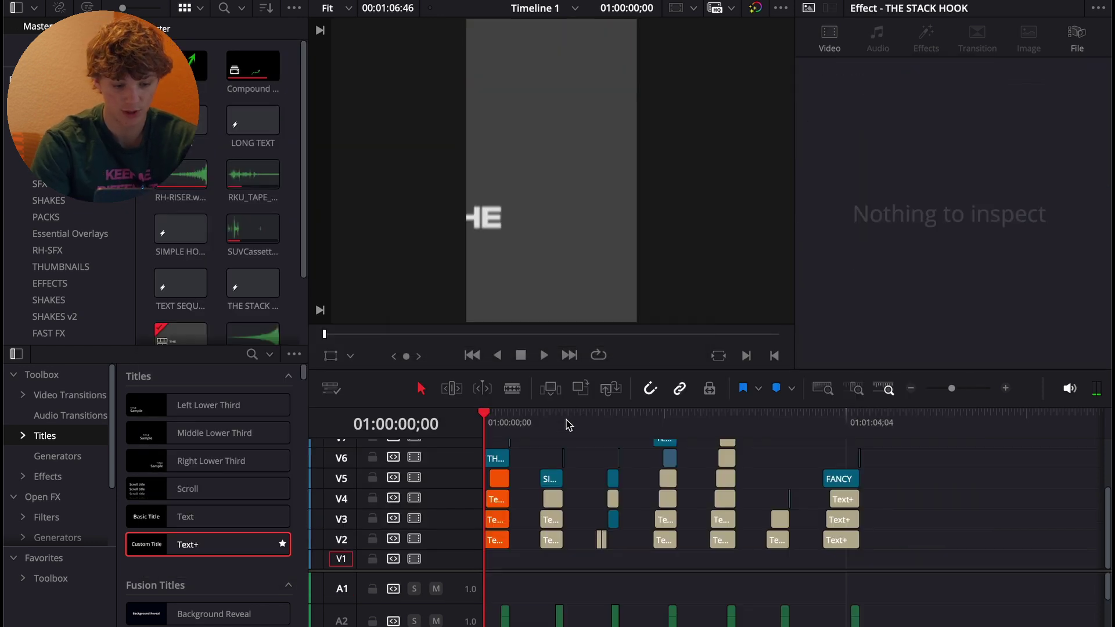
{"action": "left_click", "coordinate": [498, 421]}
{"action": "key", "text": "Home"}
{"action": "key", "text": "space"}
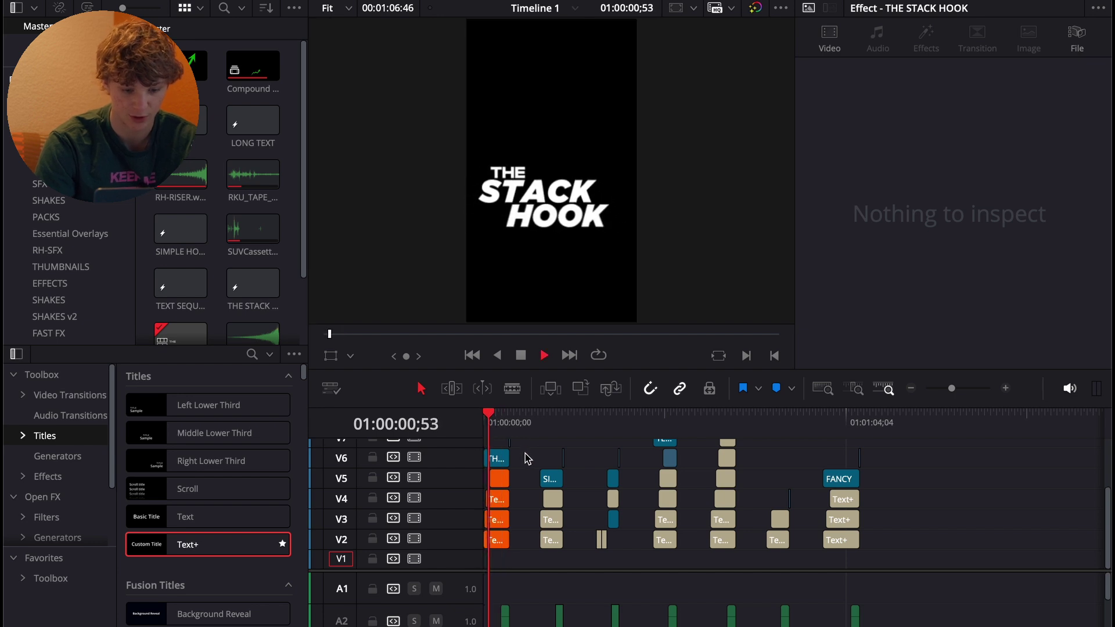
{"action": "key", "text": "space"}
Copy the complete stack hook with its sound effects to the start of the reels like a PRO timeline and preview it
{"action": "left_click_drag", "start_coordinate": [525, 443], "coordinate": [485, 611]}
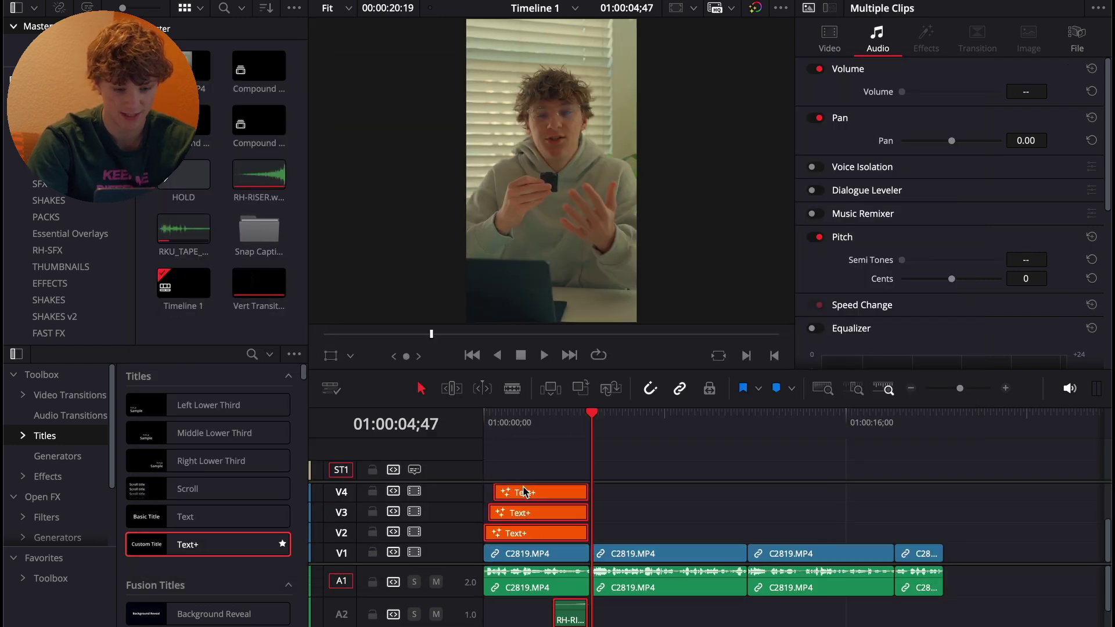
{"action": "left_click_drag", "start_coordinate": [521, 423], "coordinate": [433, 443]}
{"action": "key", "text": "space"}
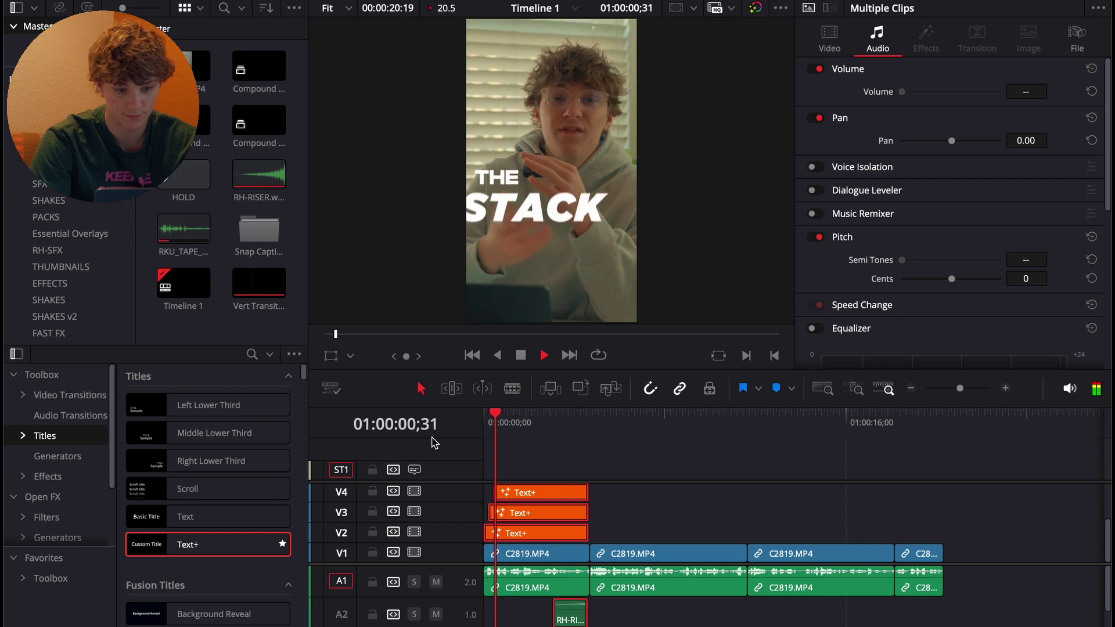
Change the text of the first hook title on V2 from THE to "BEING A"
{"action": "key", "text": "super+equal"}
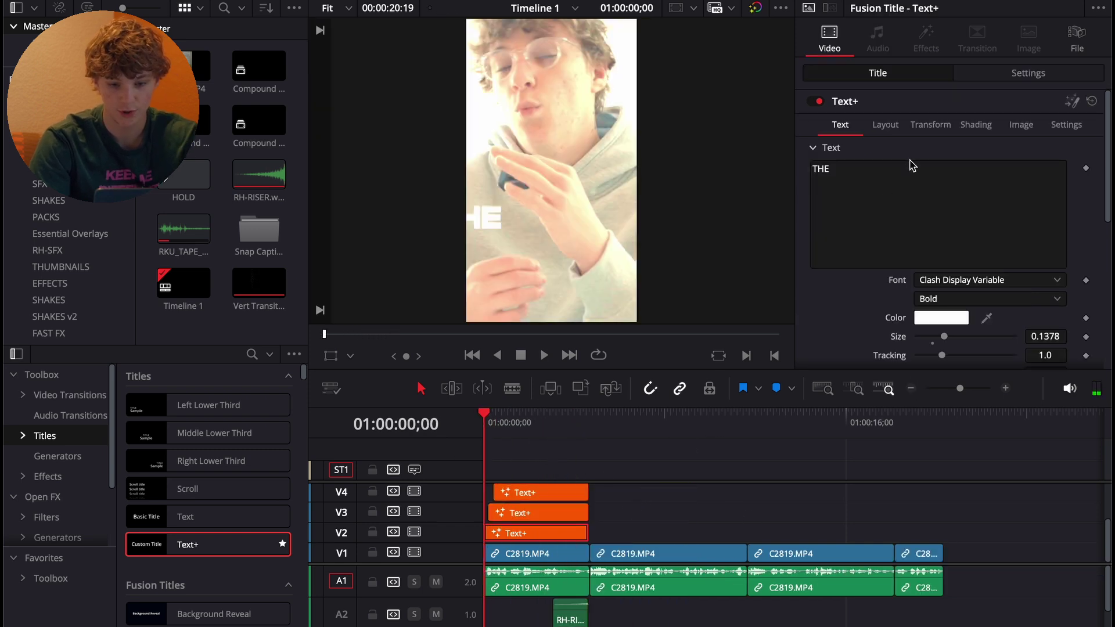
{"action": "left_click", "coordinate": [883, 174]}
{"action": "key", "text": "ctrl+a"}
{"action": "type", "text": "BEING"}
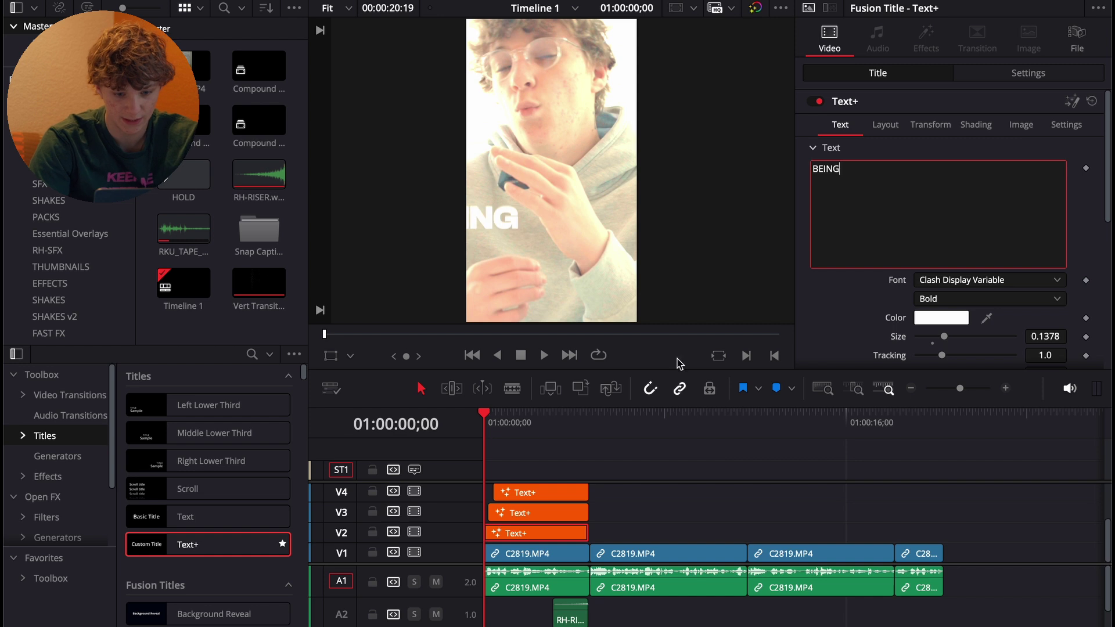
{"action": "left_click", "coordinate": [514, 519]}
{"action": "left_click", "coordinate": [534, 540]}
{"action": "left_click", "coordinate": [938, 187]}
{"action": "type", "text": "A"}
Change the text of the second hook title on V3 to "FREELANCER" and preview the animation
{"action": "left_click", "coordinate": [540, 519]}
{"action": "left_click", "coordinate": [813, 168]}
{"action": "key", "text": "ctrl+a"}
{"action": "type", "text": "FREELAN"}
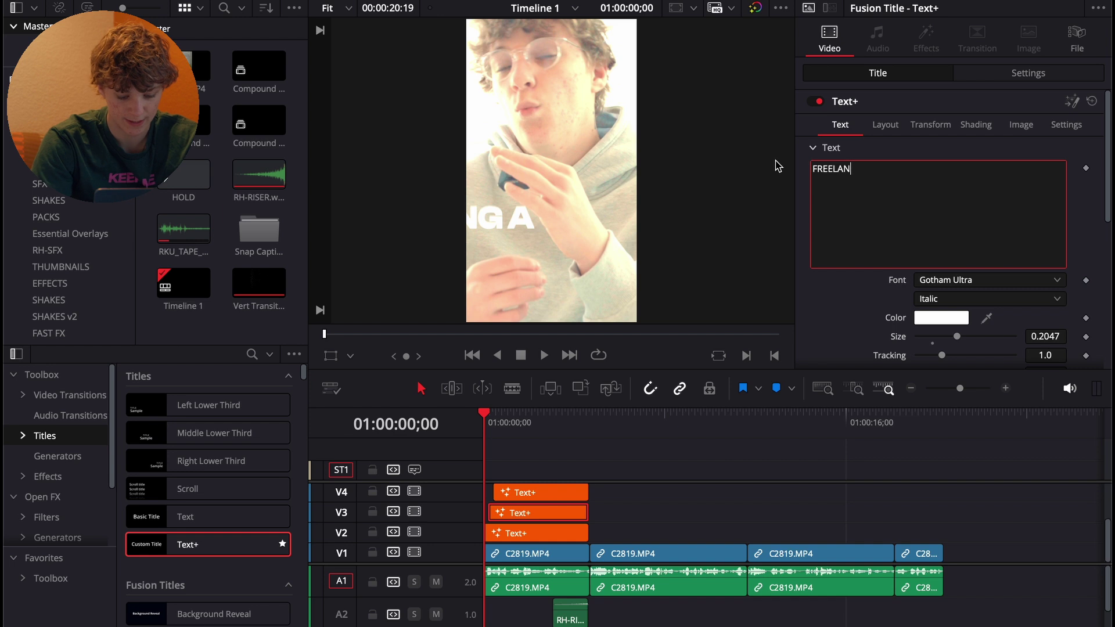
{"action": "type", "text": "CER"}
{"action": "left_click", "coordinate": [607, 543]}
{"action": "key", "text": "space"}
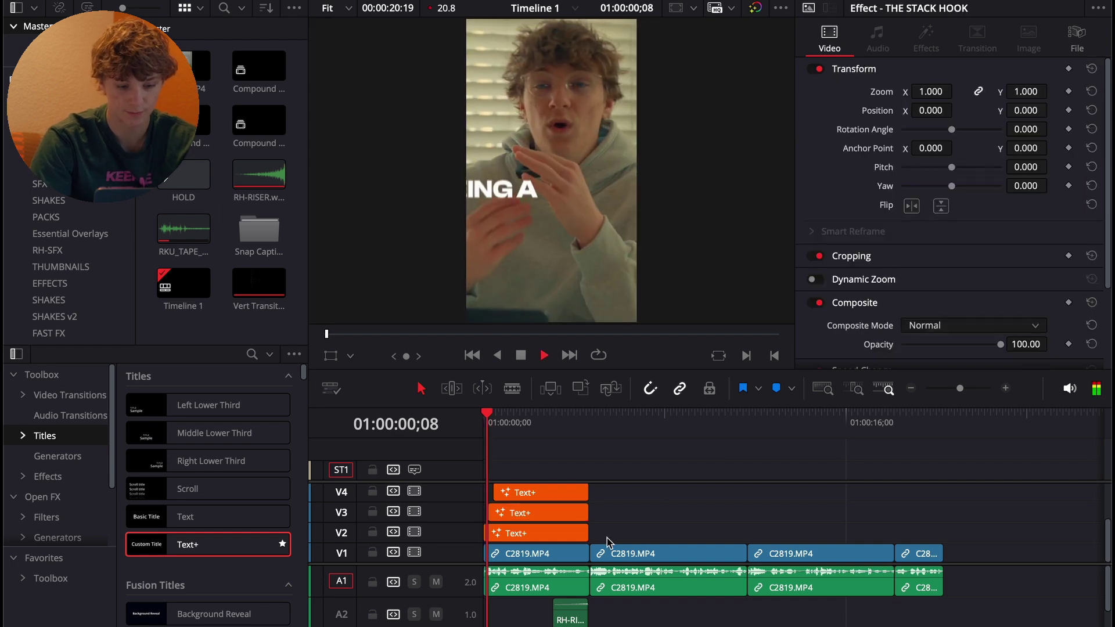
{"action": "key", "text": "space"}
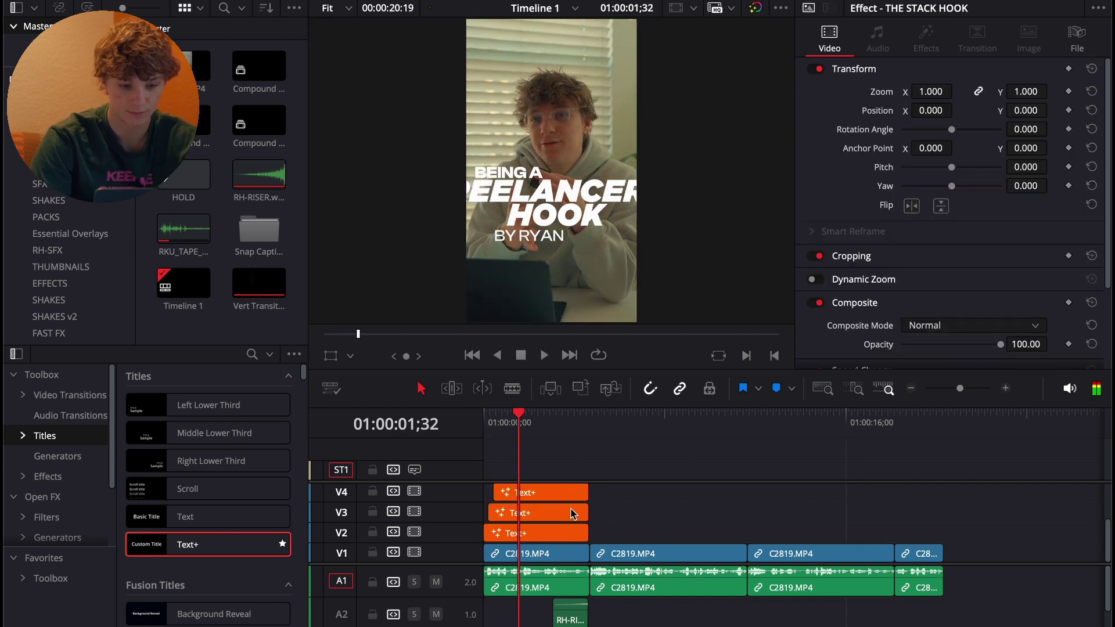
Reduce the FREELANCER title's size to about 0.1417 and reposition its center to X 0.471, Y 0.418
{"action": "left_click", "coordinate": [520, 510]}
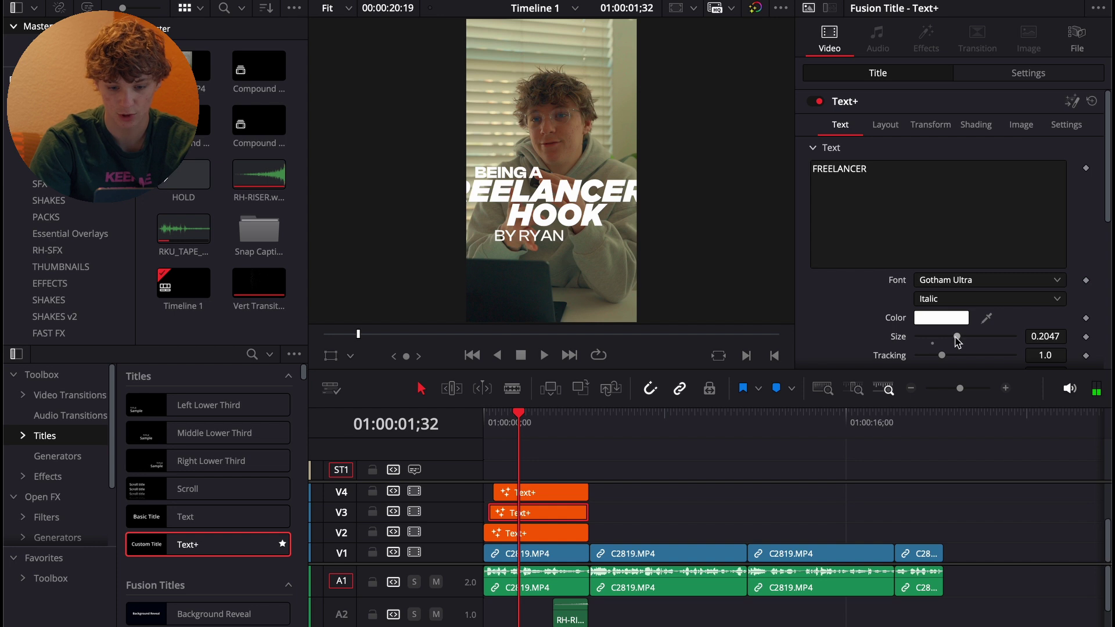
{"action": "left_click_drag", "start_coordinate": [957, 337], "coordinate": [946, 336]}
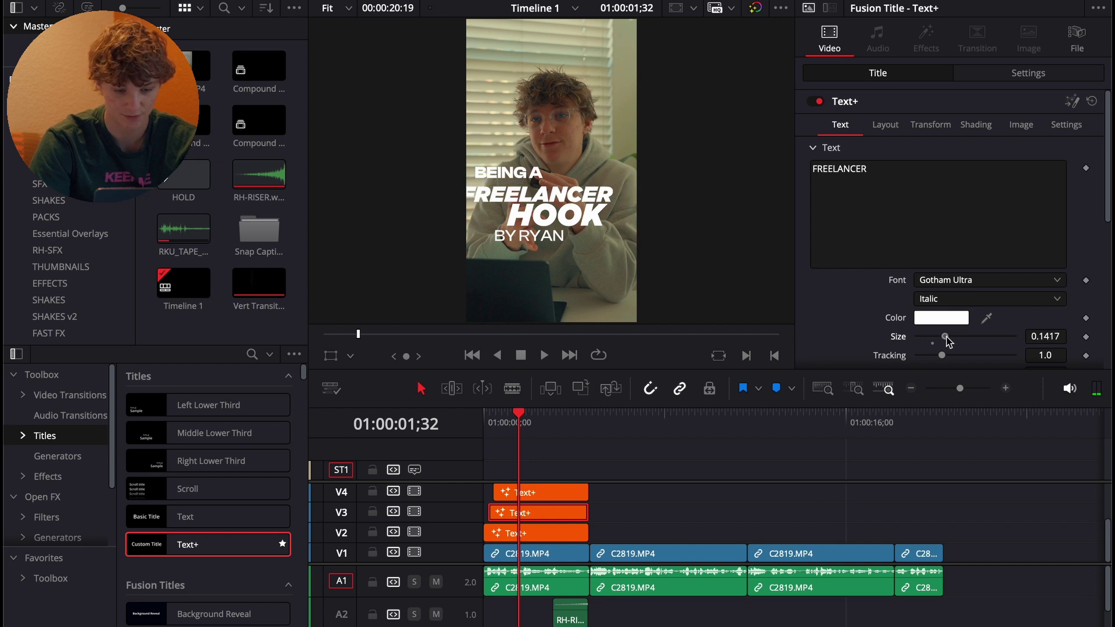
{"action": "left_click", "coordinate": [889, 127]}
{"action": "left_click_drag", "start_coordinate": [937, 182], "coordinate": [966, 182]}
{"action": "left_click_drag", "start_coordinate": [1056, 189], "coordinate": [1047, 183]}
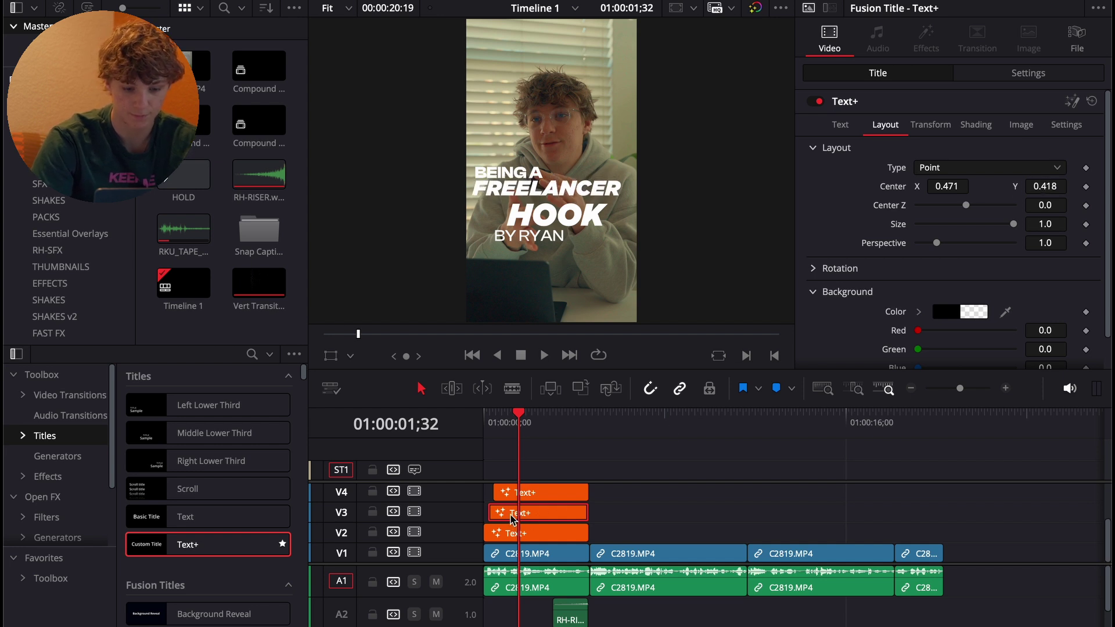
Change the HOOK title on V4 to "IS NOT" and reposition its center to X 0.526, Y 0.333
{"action": "key", "text": "space"}
{"action": "left_click_drag", "start_coordinate": [494, 436], "coordinate": [488, 430]}
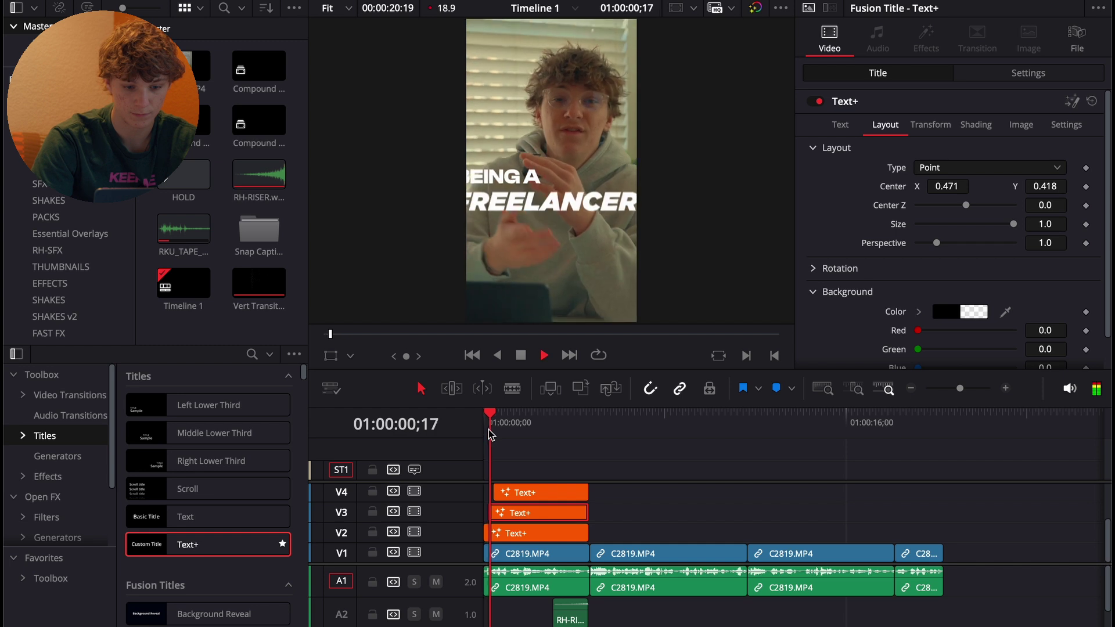
{"action": "left_click", "coordinate": [531, 493]}
{"action": "key", "text": "space"}
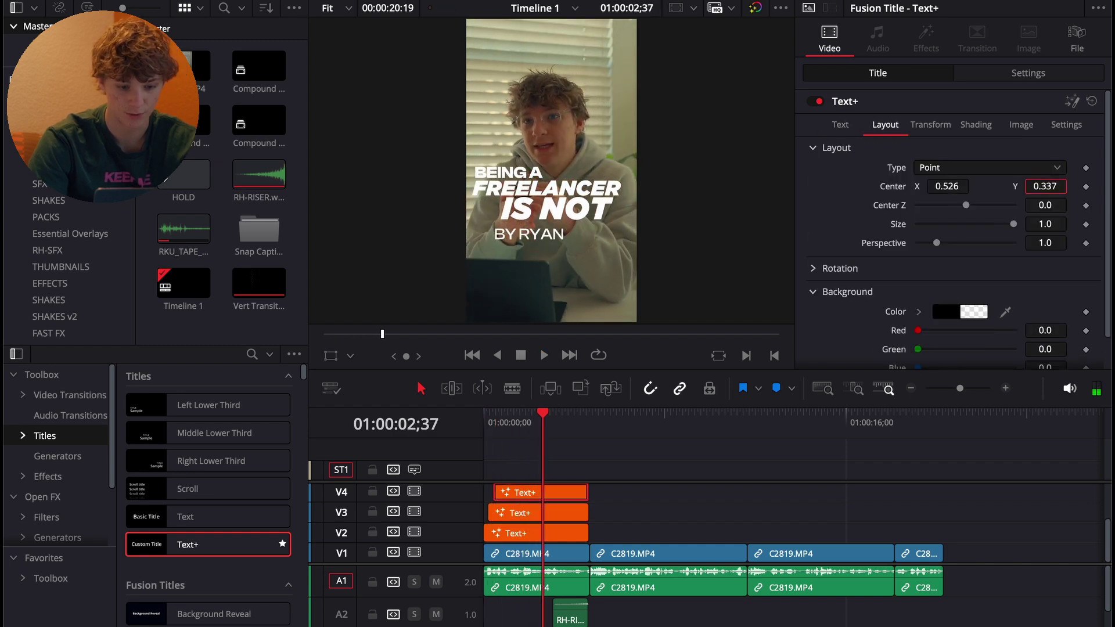
Change the byline title beneath IS NOT to "Easy" and raise it to a center Y of 0.306
{"action": "scroll", "coordinate": [581, 511], "scroll_direction": "up", "scroll_amount": 3}
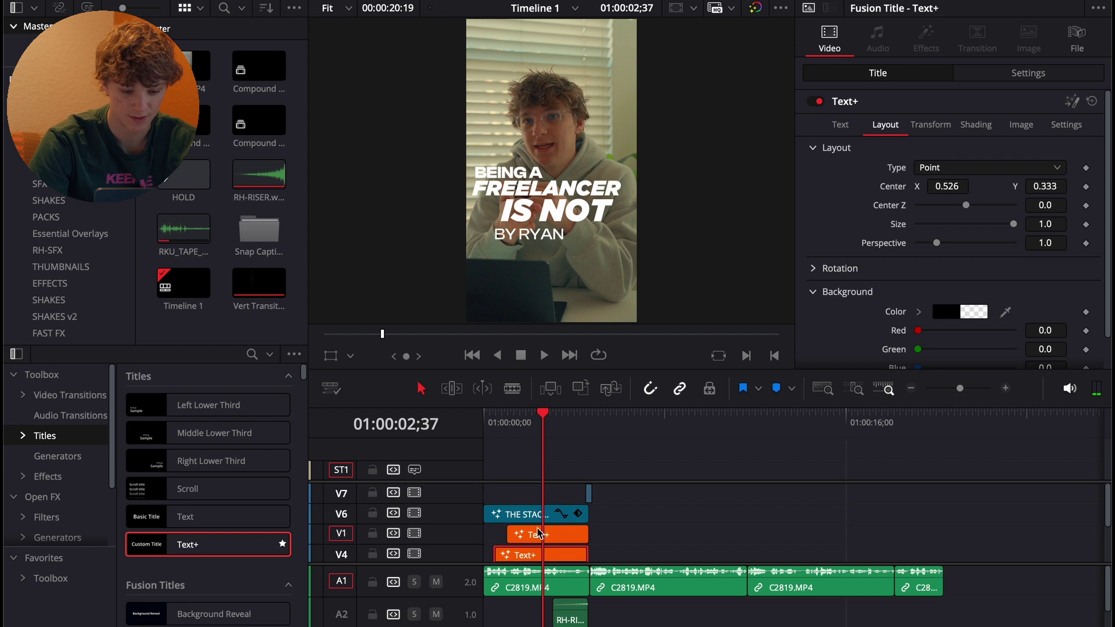
{"action": "left_click", "coordinate": [538, 542]}
{"action": "left_click", "coordinate": [854, 174]}
{"action": "key", "text": "ctrl+a"}
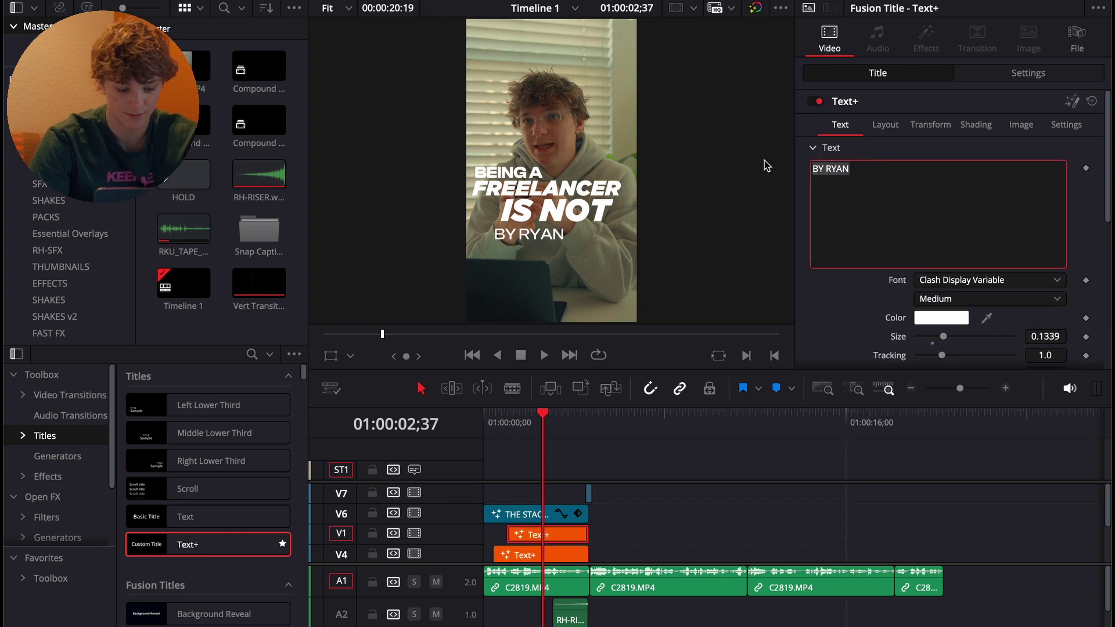
{"action": "type", "text": "Easy"}
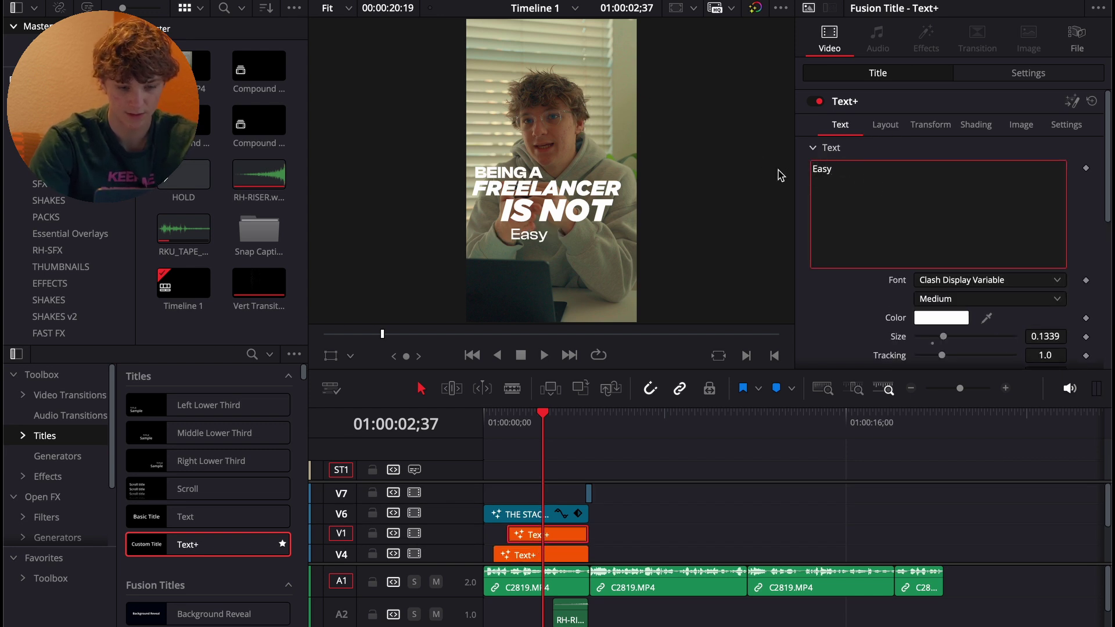
{"action": "left_click", "coordinate": [885, 124]}
{"action": "left_click_drag", "start_coordinate": [1032, 183], "coordinate": [1045, 183]}
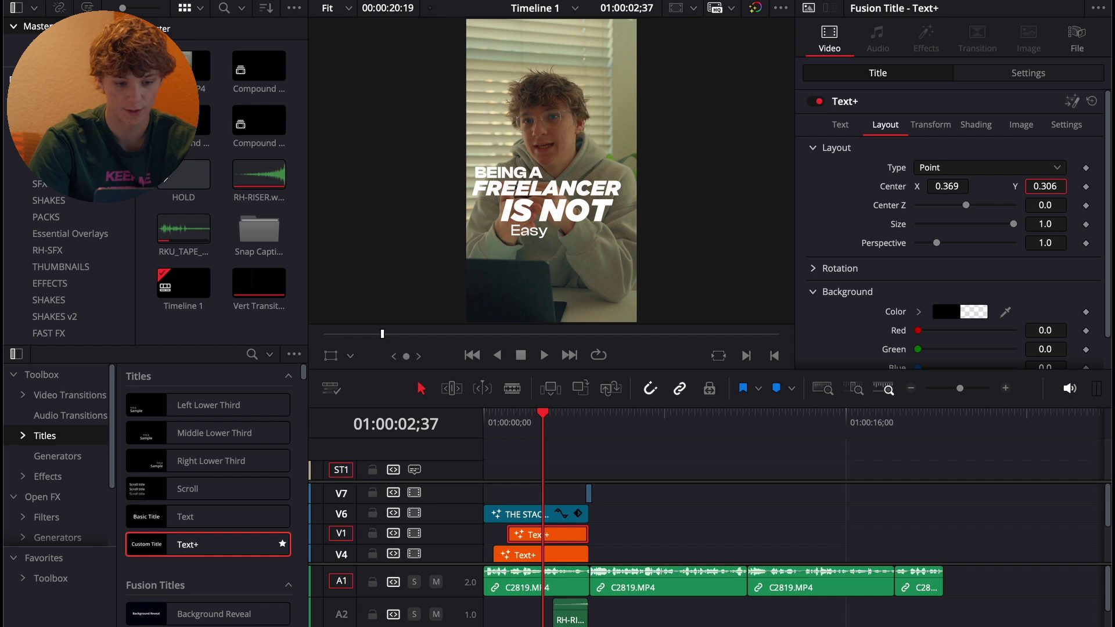
Play the finished hook titles over the first clip from the start of the timeline
{"action": "left_click", "coordinate": [633, 554]}
{"action": "key", "text": "Home"}
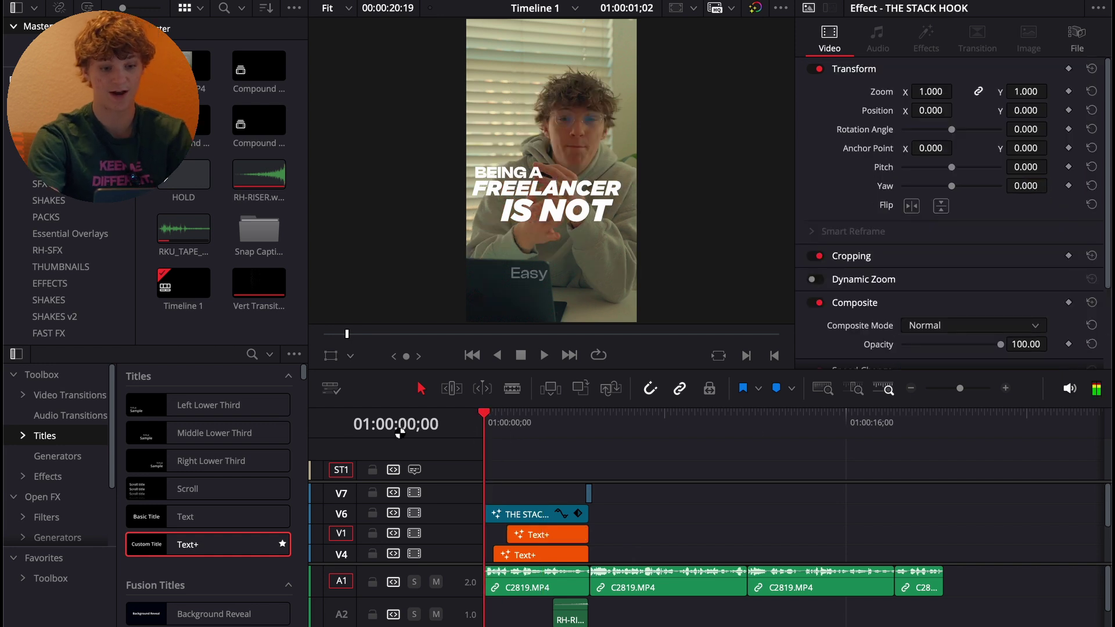
{"action": "key", "text": "space"}
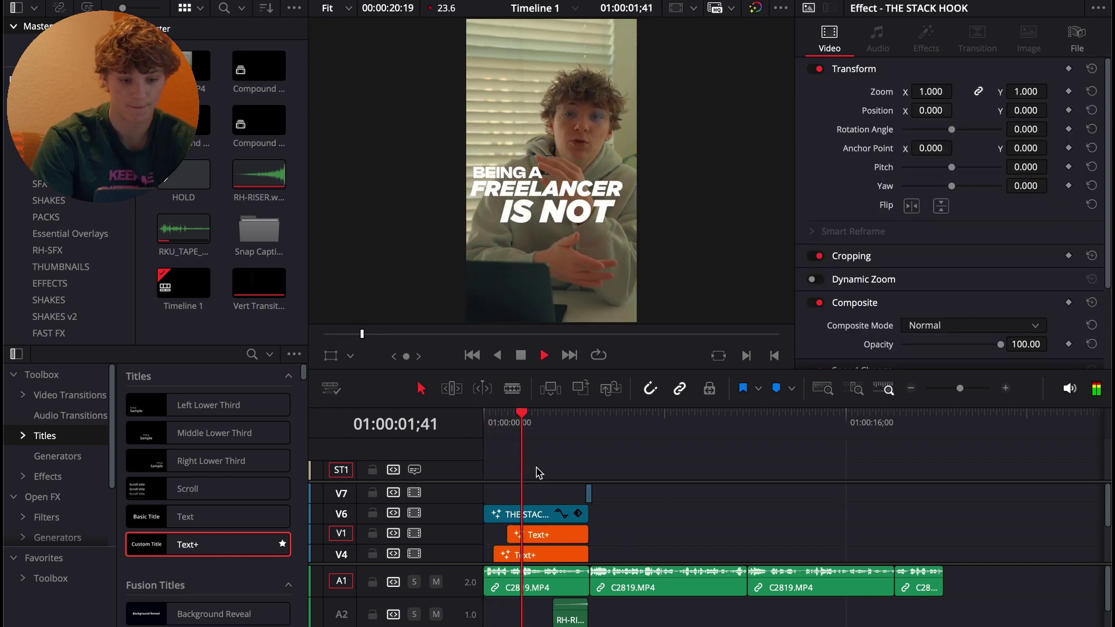
{"action": "key", "text": "space"}
{"action": "key", "text": "space"}
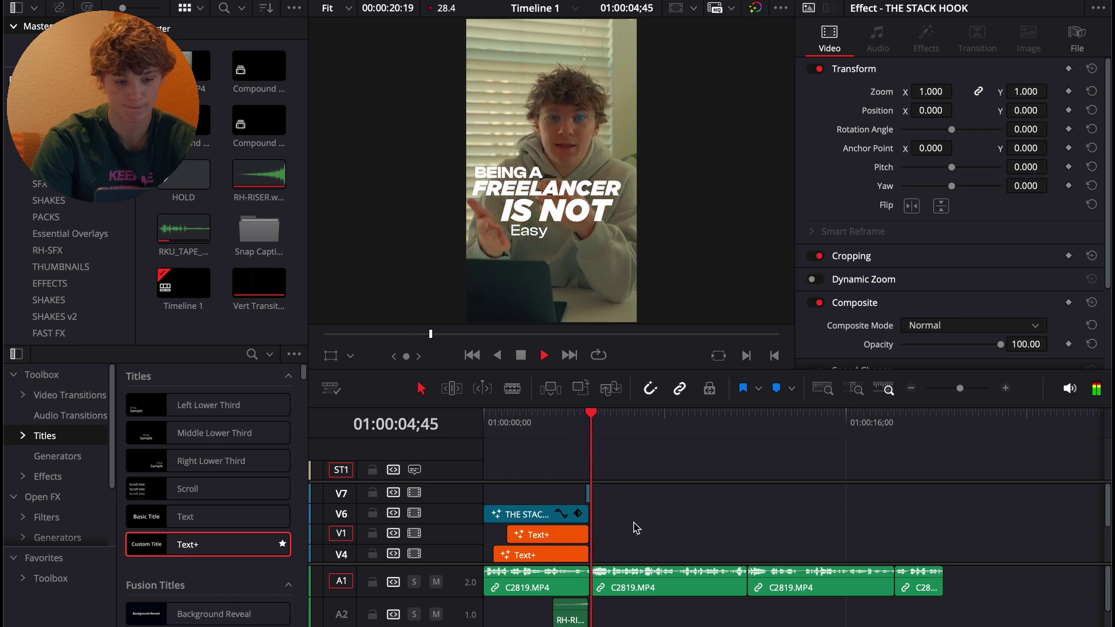
{"action": "key", "text": "space"}
Shift the RH-RISER.wav and RKU_TAPE sound effects slightly later so the riser ends at the cut between the first two video clips
{"action": "scroll", "coordinate": [637, 528], "scroll_direction": "down", "scroll_amount": 3}
{"action": "left_click", "coordinate": [583, 419]}
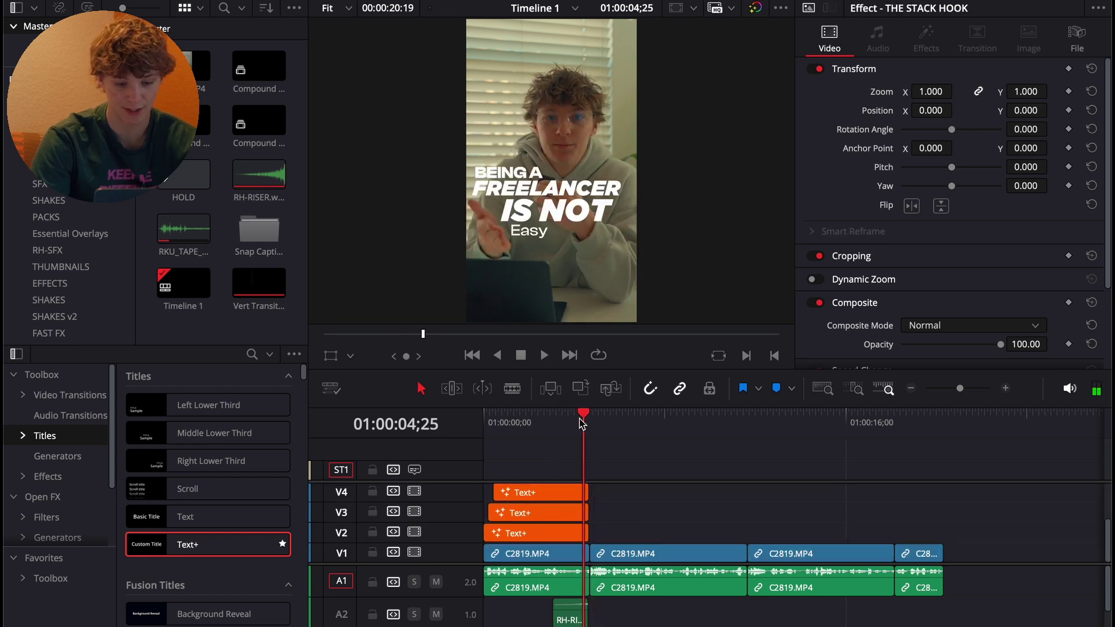
{"action": "left_click", "coordinate": [1006, 389]}
{"action": "key", "text": "space"}
{"action": "left_click", "coordinate": [1006, 388]}
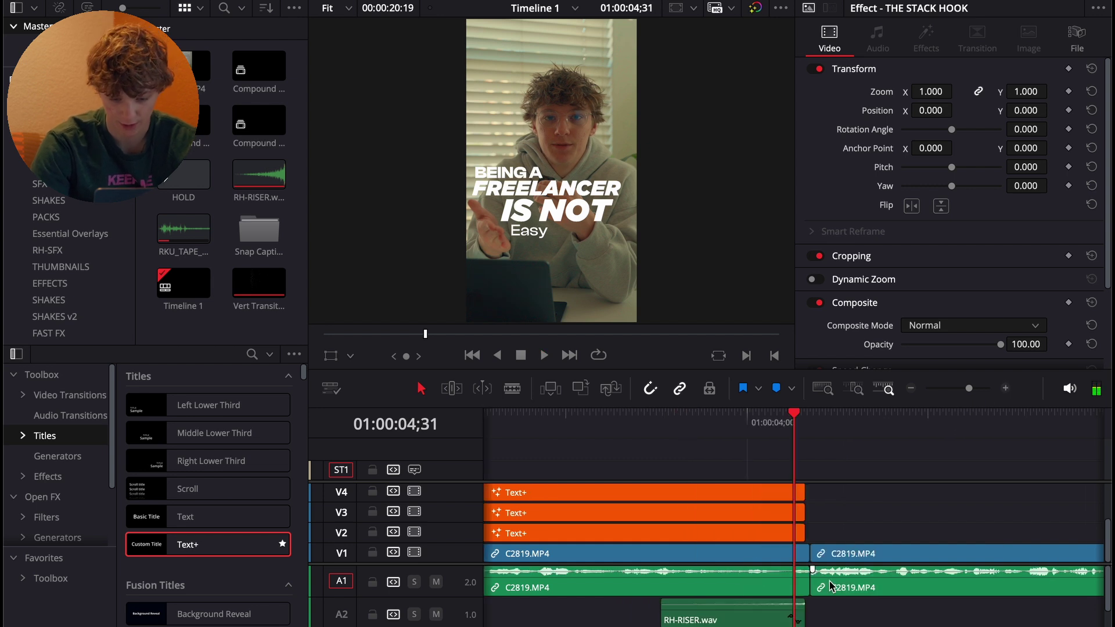
{"action": "scroll", "coordinate": [829, 587], "scroll_direction": "down", "scroll_amount": 1}
{"action": "left_click", "coordinate": [1005, 389]}
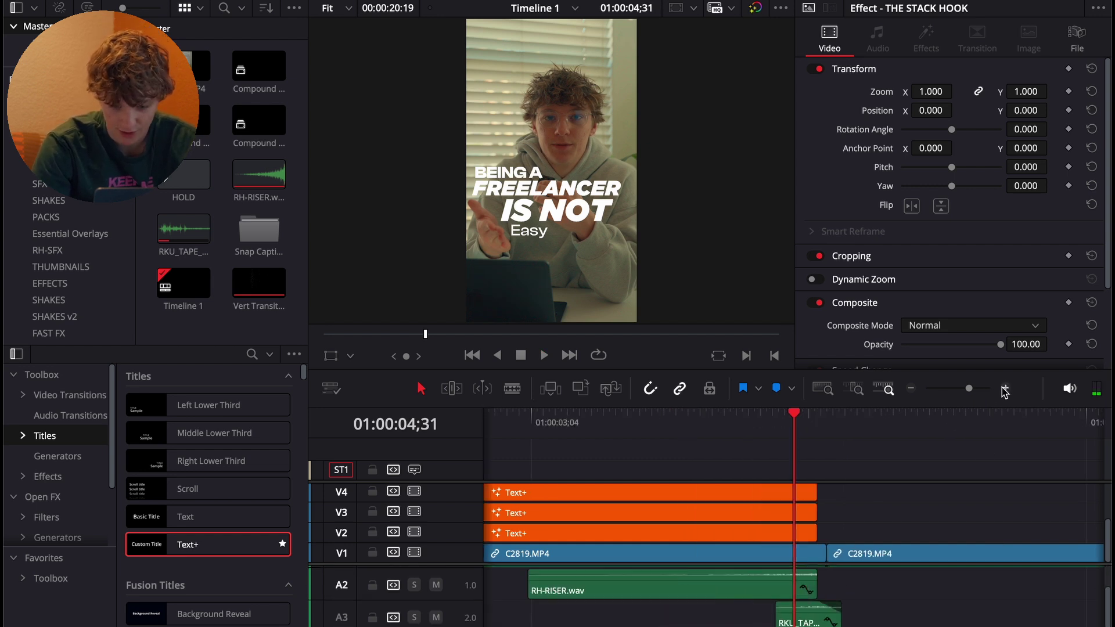
{"action": "left_click_drag", "start_coordinate": [871, 587], "coordinate": [809, 624]}
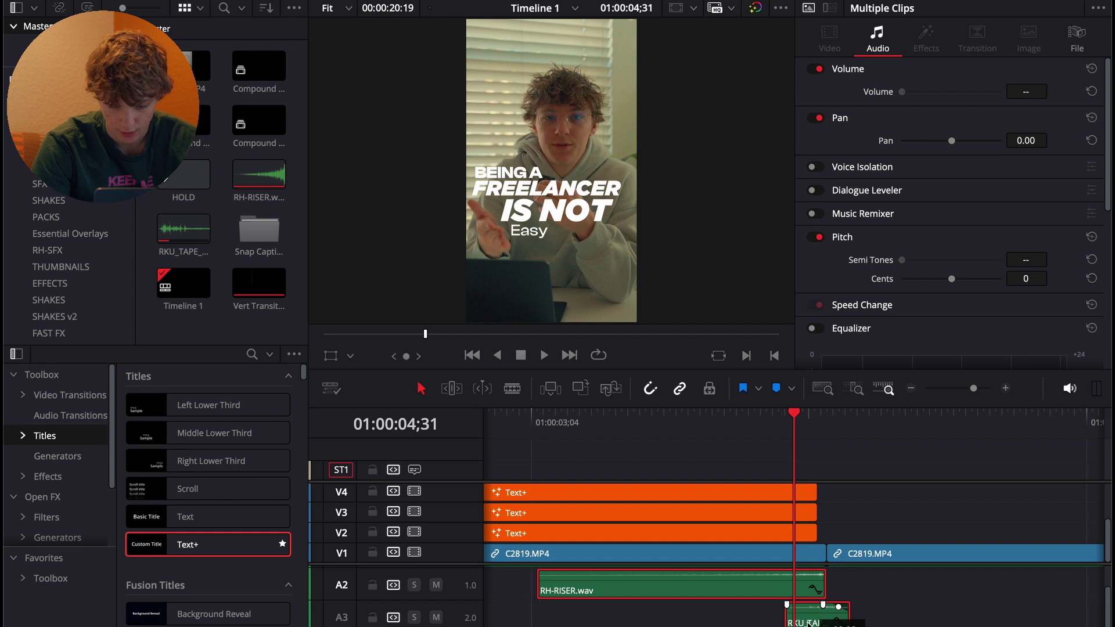
{"action": "left_click", "coordinate": [837, 588]}
{"action": "scroll", "coordinate": [837, 589], "scroll_direction": "up", "scroll_amount": 1}
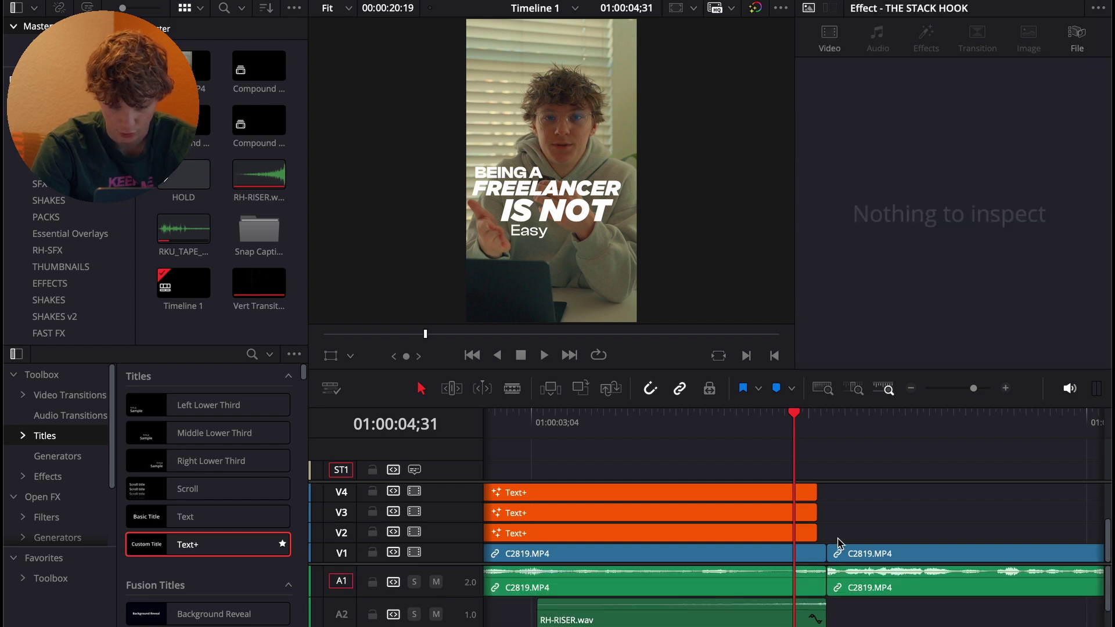
Add a Text+ title on V2 above the second video clip, starting at 01:00:05;37
{"action": "scroll", "coordinate": [839, 543], "scroll_direction": "up", "scroll_amount": 3}
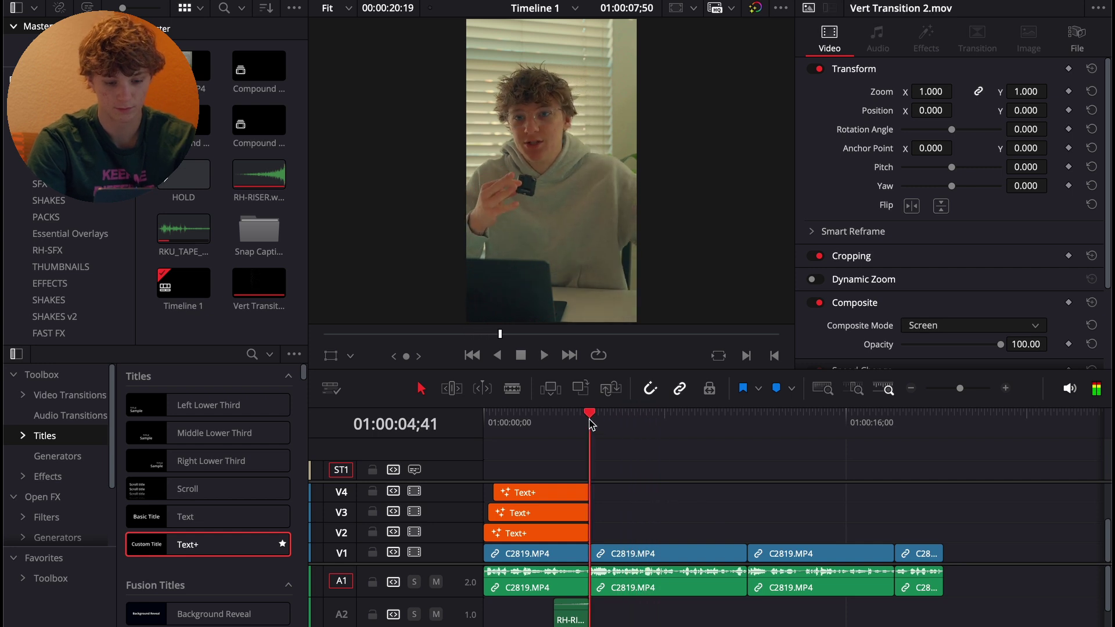
{"action": "key", "text": "space"}
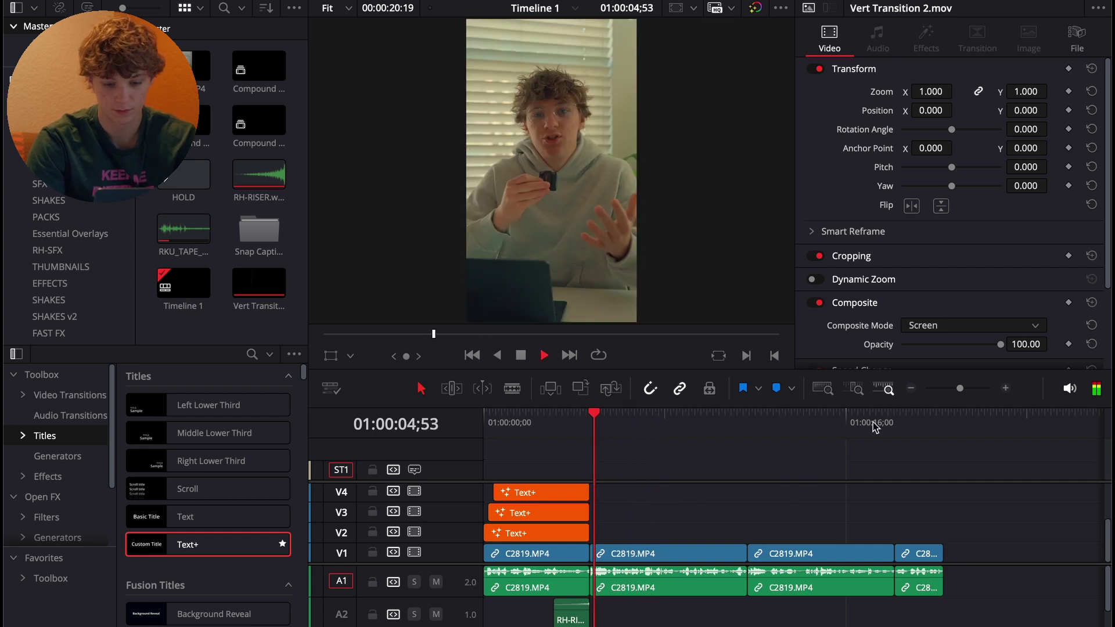
{"action": "key", "text": "space"}
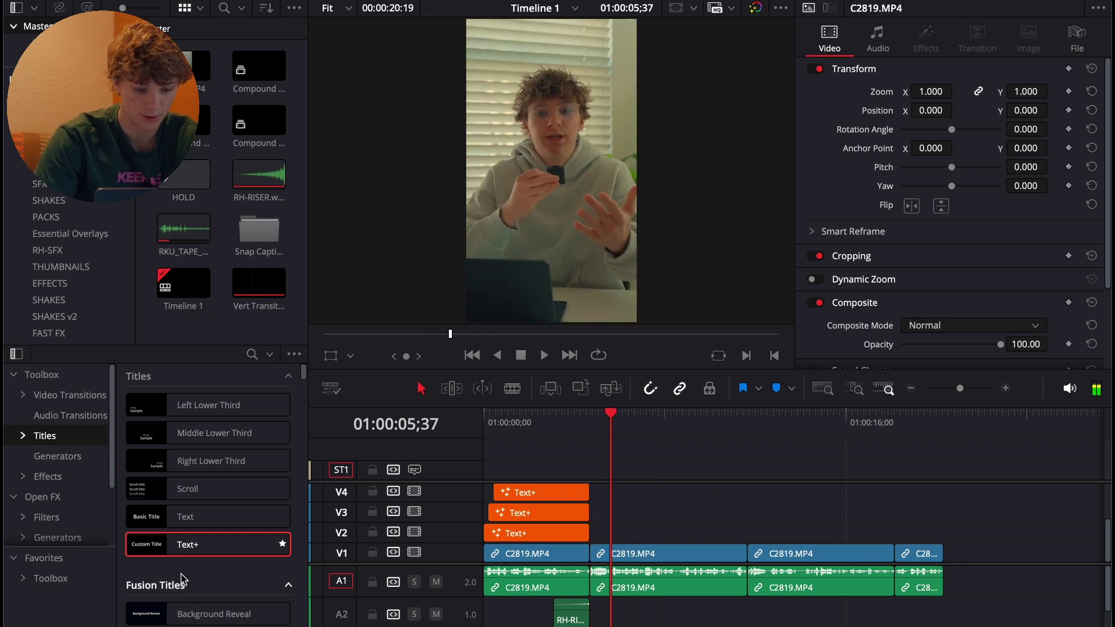
{"action": "left_click_drag", "start_coordinate": [188, 544], "coordinate": [633, 533]}
Cut the new Text+ title on V2 at 01:00:06;53 and delete the remainder
{"action": "key", "text": "space"}
{"action": "key", "text": "space"}
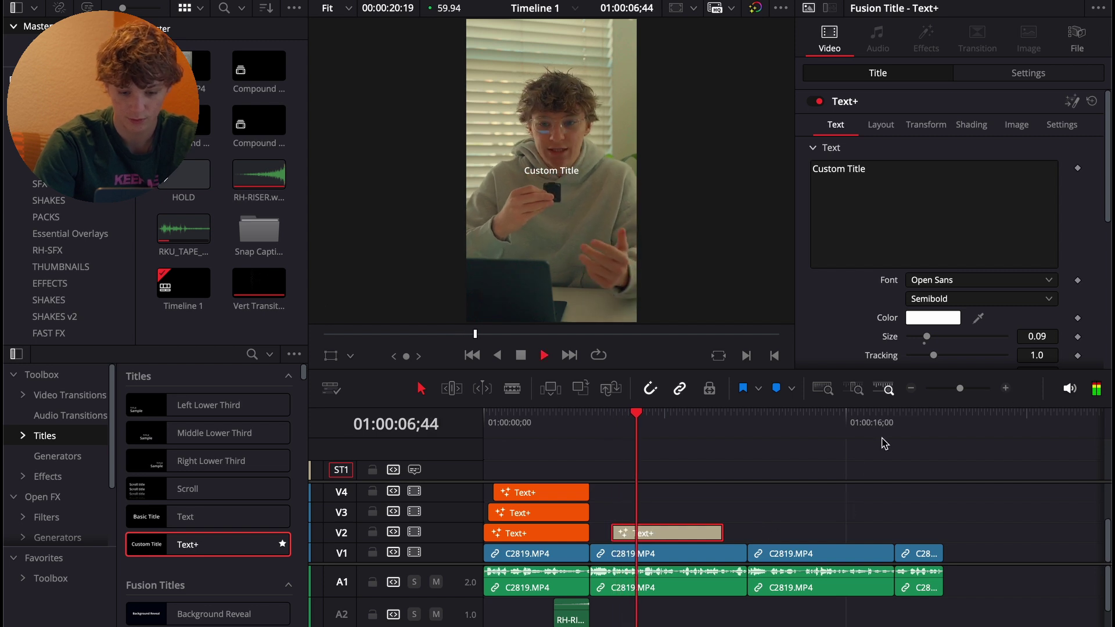
{"action": "key", "text": "space"}
{"action": "key", "text": "super+b"}
{"action": "left_click", "coordinate": [672, 531]}
{"action": "key", "text": "BackSpace"}
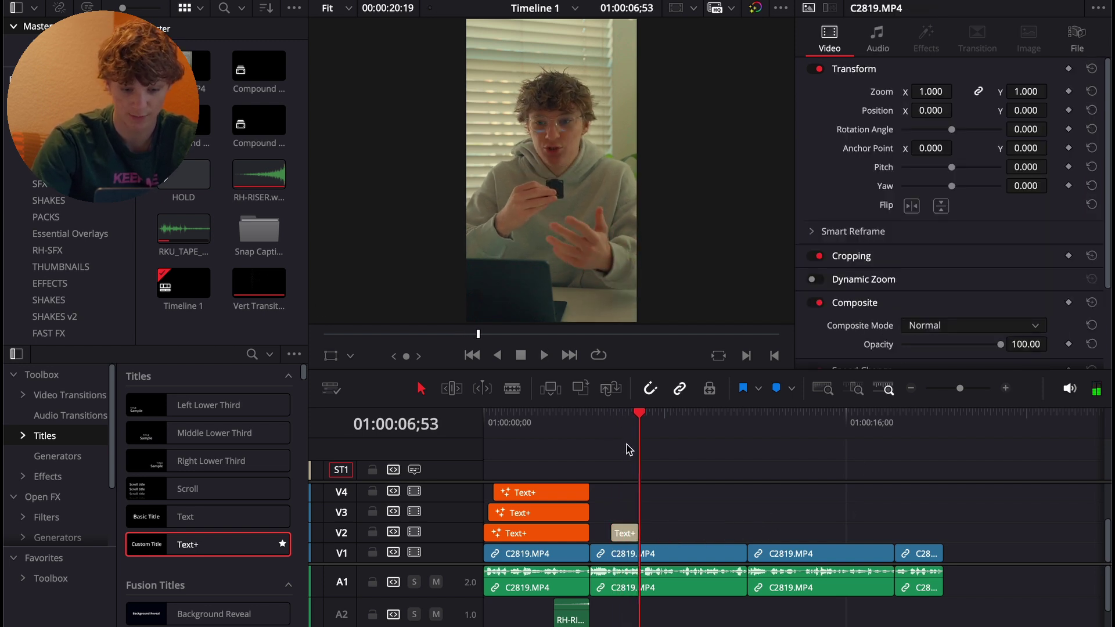
Set the short V2 title's font to Clash Display Variable Bold with a size of 0.189
{"action": "left_click", "coordinate": [612, 420]}
{"action": "mouse_move", "coordinate": [626, 535]}
{"action": "left_mouse_down"}
{"action": "mouse_move", "coordinate": [626, 513]}
{"action": "mouse_move", "coordinate": [626, 540]}
{"action": "left_mouse_up"}
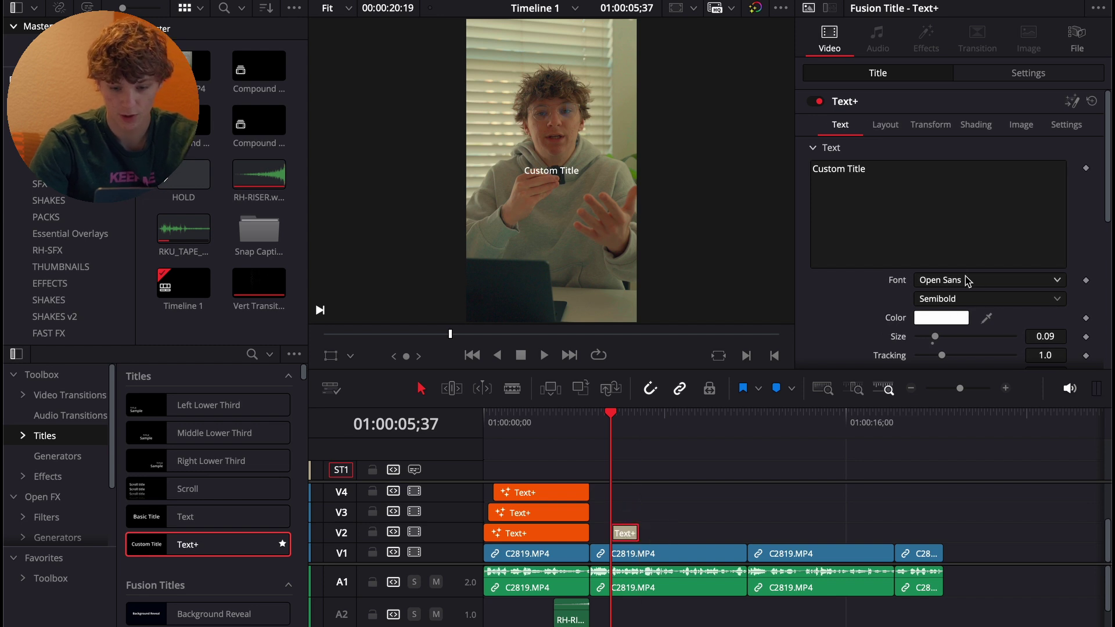
{"action": "left_click", "coordinate": [964, 282]}
{"action": "type", "text": "cl"}
{"action": "key", "text": "Down"}
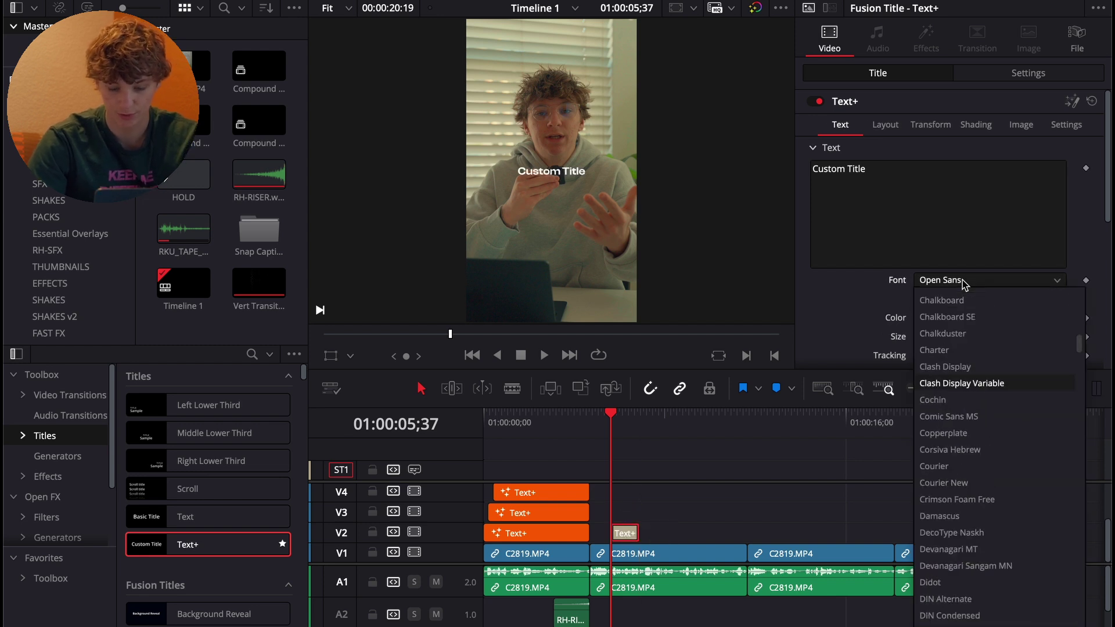
{"action": "key", "text": "Return"}
{"action": "left_click", "coordinate": [944, 302]}
{"action": "left_click", "coordinate": [941, 401]}
{"action": "left_click_drag", "start_coordinate": [936, 337], "coordinate": [954, 338]}
Change the title text to "GET" and position its center at X 0.158, Y 0.459
{"action": "left_click", "coordinate": [936, 175]}
{"action": "key", "text": "ctrl+a"}
{"action": "key", "text": "BackSpace"}
{"action": "type", "text": "GET"}
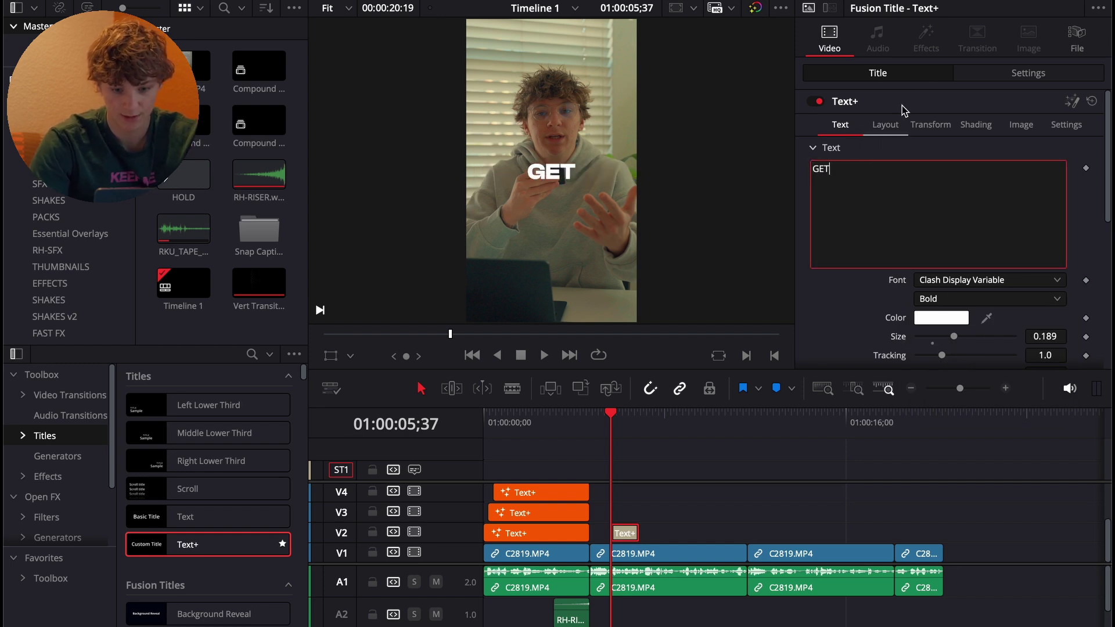
{"action": "left_click", "coordinate": [886, 125]}
{"action": "left_click_drag", "start_coordinate": [1060, 187], "coordinate": [1028, 189]}
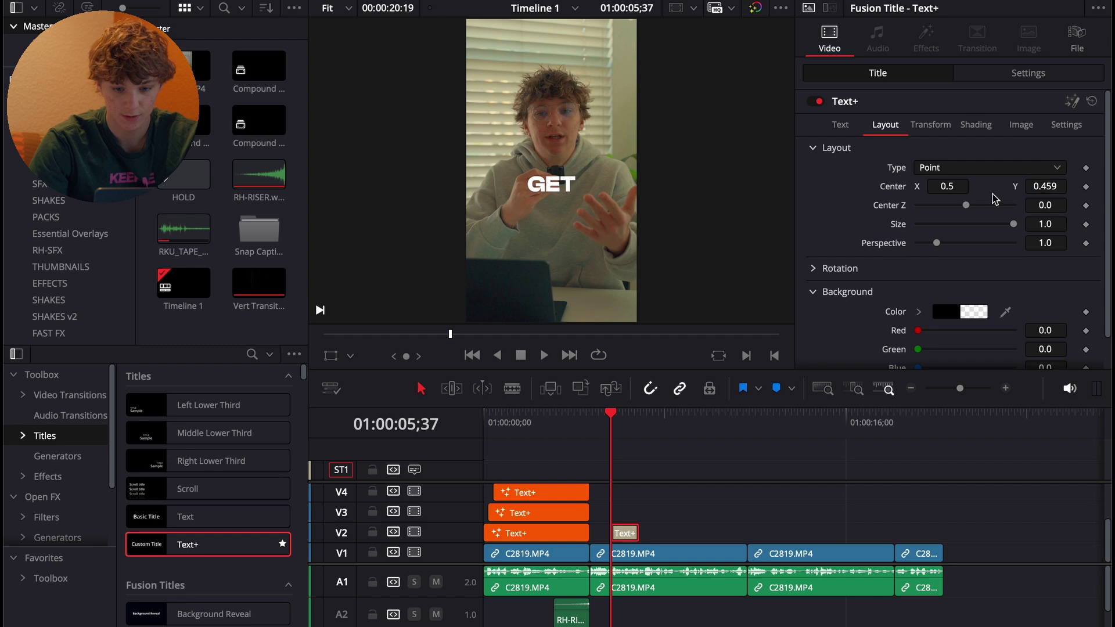
{"action": "left_click_drag", "start_coordinate": [953, 186], "coordinate": [754, 189]}
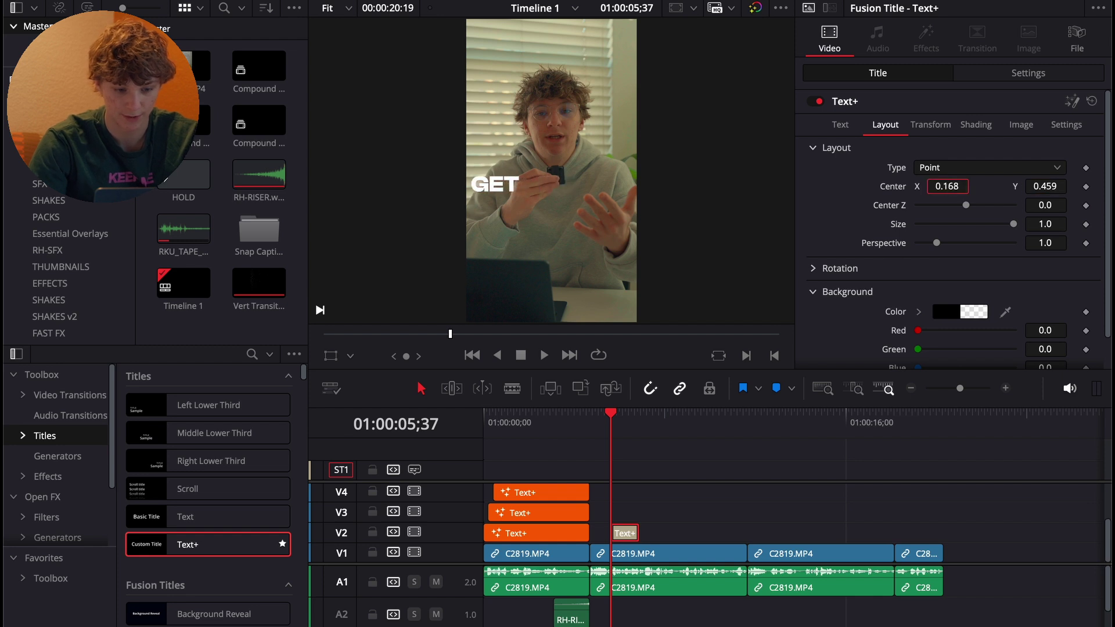
Duplicate the GET title onto V3 and trim the copy's start to 01:00:05;55
{"action": "key", "text": "space"}
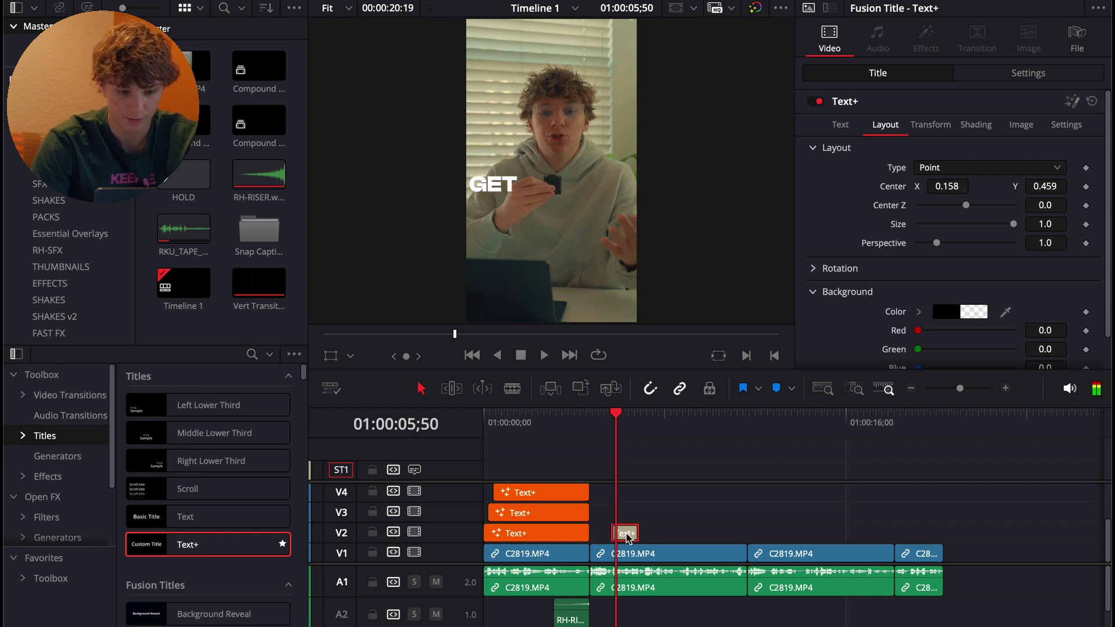
{"action": "left_click", "coordinate": [1006, 388]}
{"action": "left_click_drag", "start_coordinate": [762, 530], "coordinate": [764, 509]}
{"action": "key", "text": "shift+["}
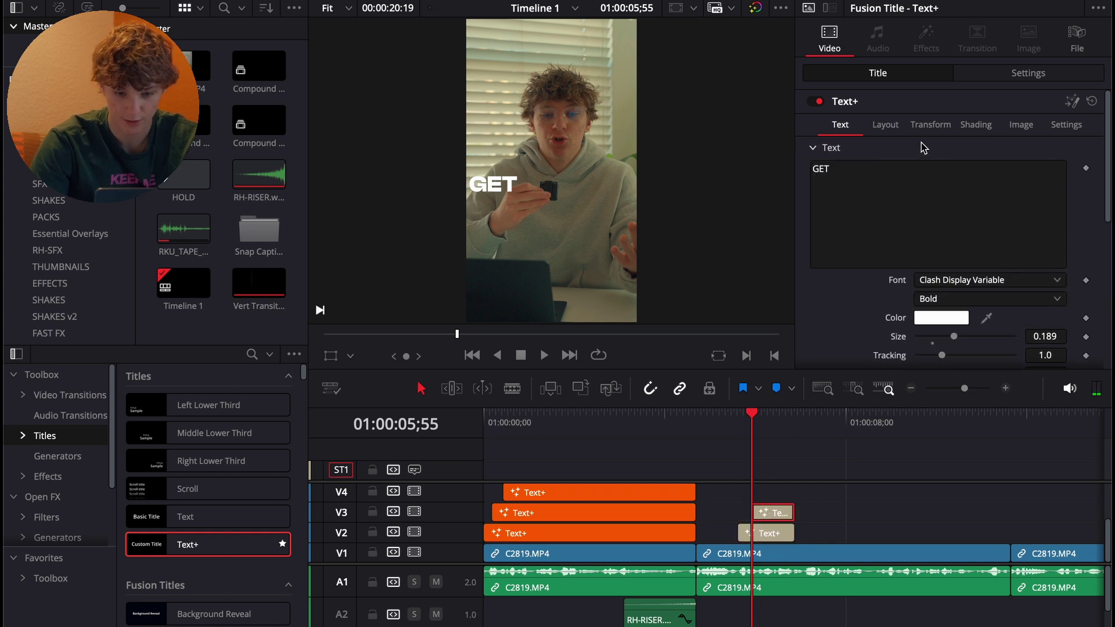
Change the V3 copy's text to "YOUR" and position its center at X 0.227, Y 0.393 beneath GET
{"action": "type", "text": "YOUR"}
{"action": "left_click", "coordinate": [884, 128]}
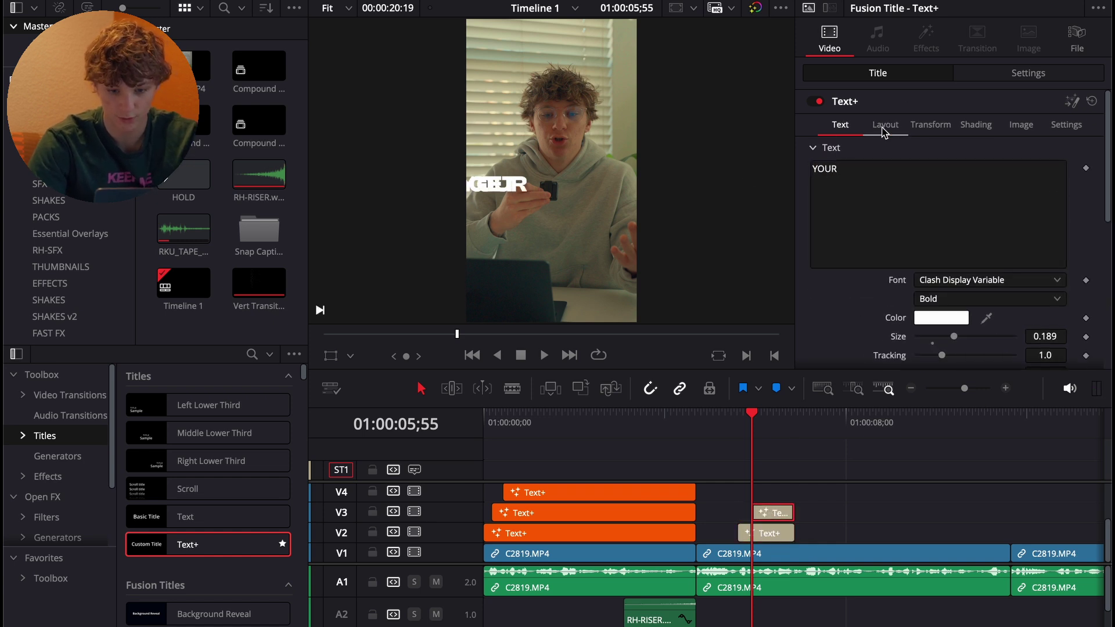
{"action": "left_click_drag", "start_coordinate": [1059, 188], "coordinate": [999, 186]}
Play on to 01:00:06;11 and add a timeline marker there
{"action": "key", "text": "space"}
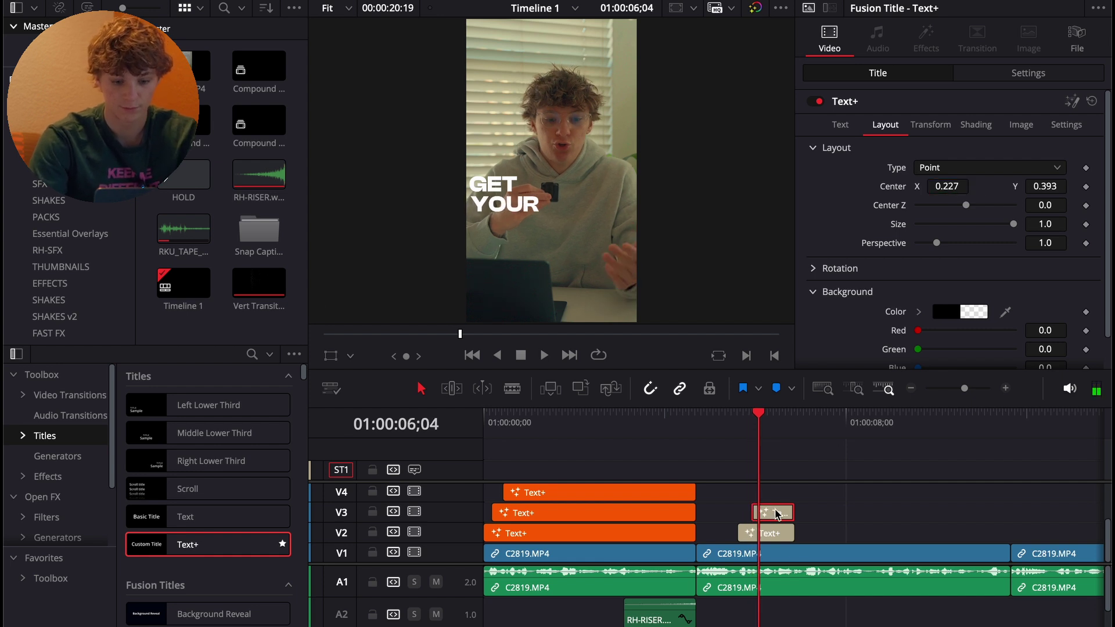
{"action": "key", "text": "space"}
{"action": "left_click", "coordinate": [749, 496]}
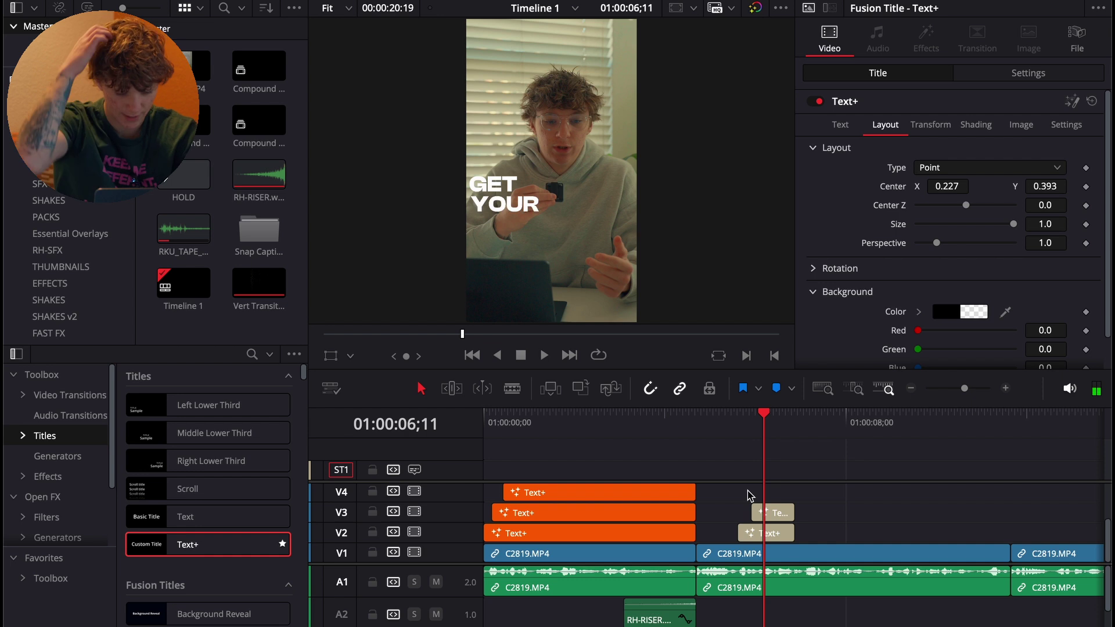
{"action": "key", "text": "m"}
Open the GET title in Fusion and insert a Transform node between Template and MediaOut1
{"action": "key", "text": "Up"}
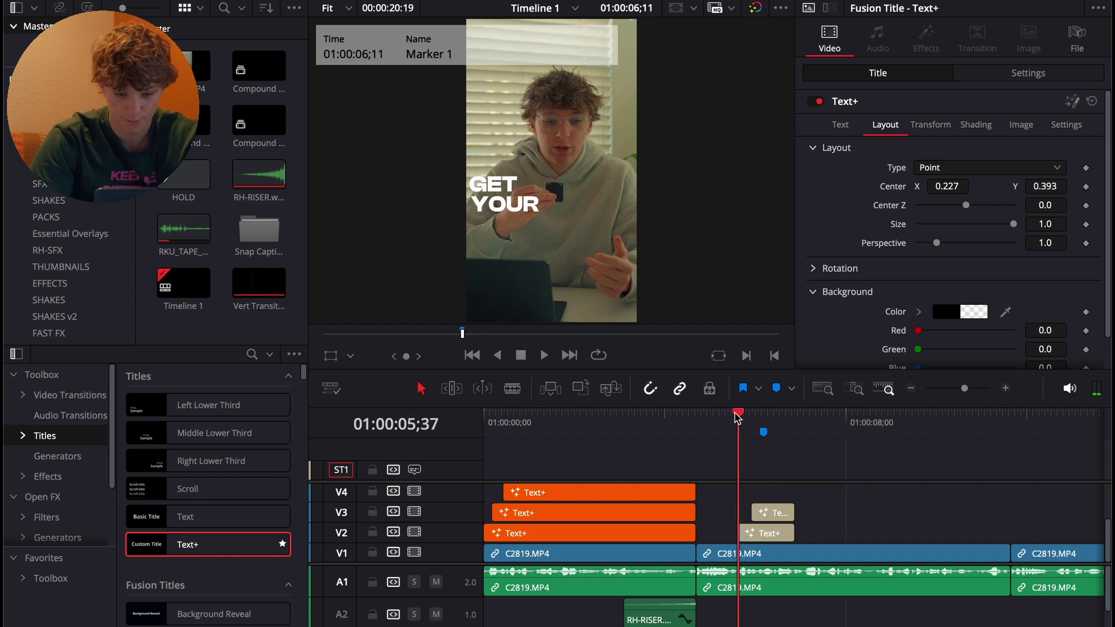
{"action": "left_click", "coordinate": [764, 531]}
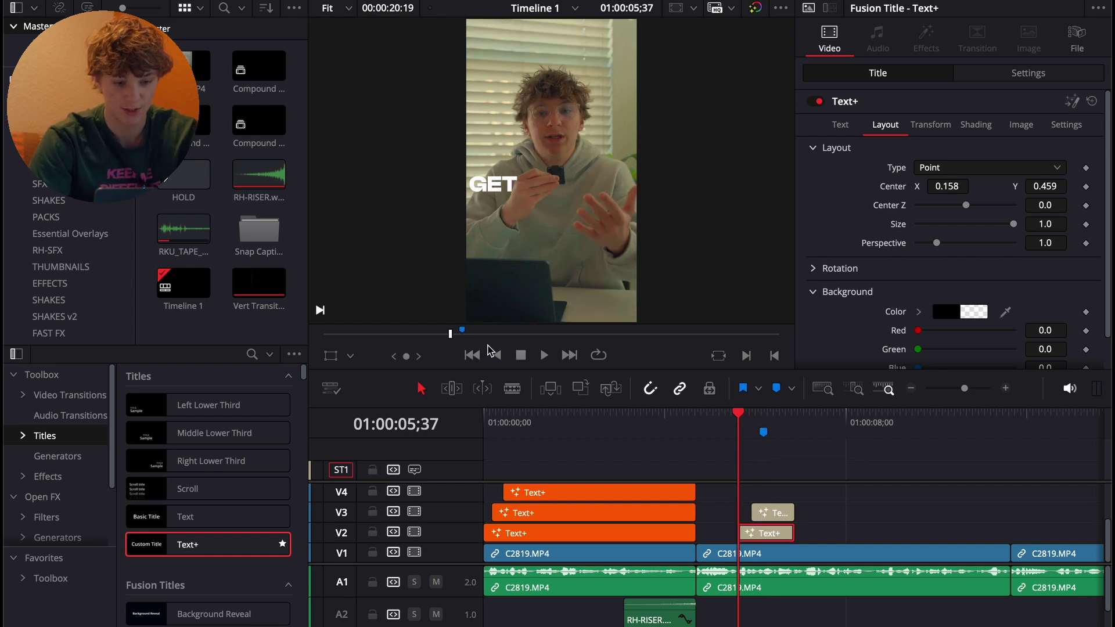
{"action": "key", "text": "shift+5"}
{"action": "key", "text": "shift+space"}
{"action": "type", "text": "tran"}
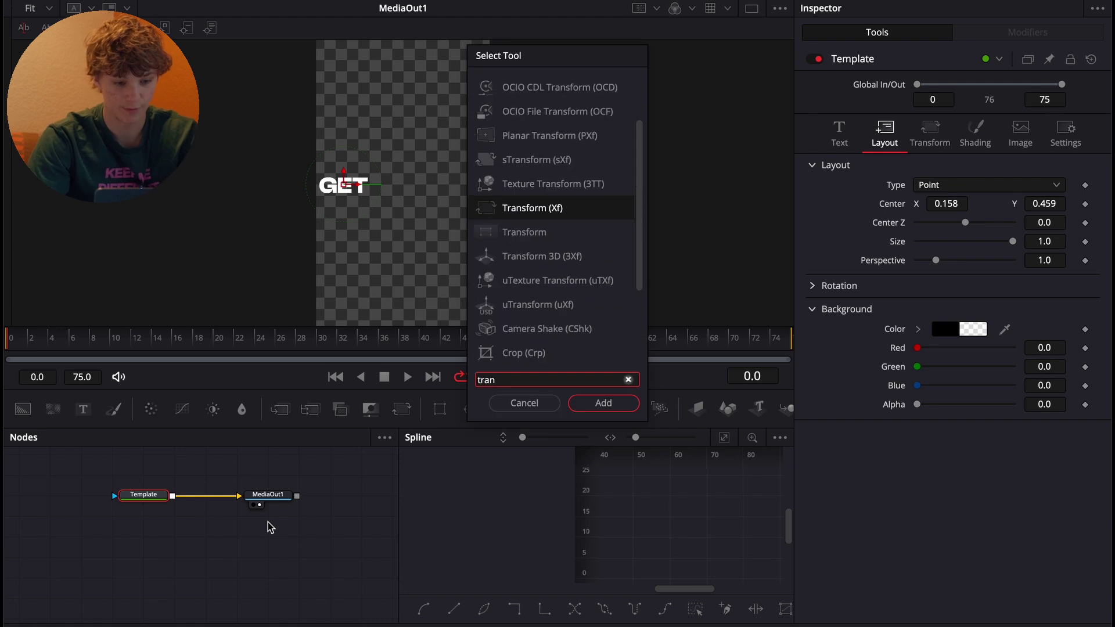
{"action": "key", "text": "Return"}
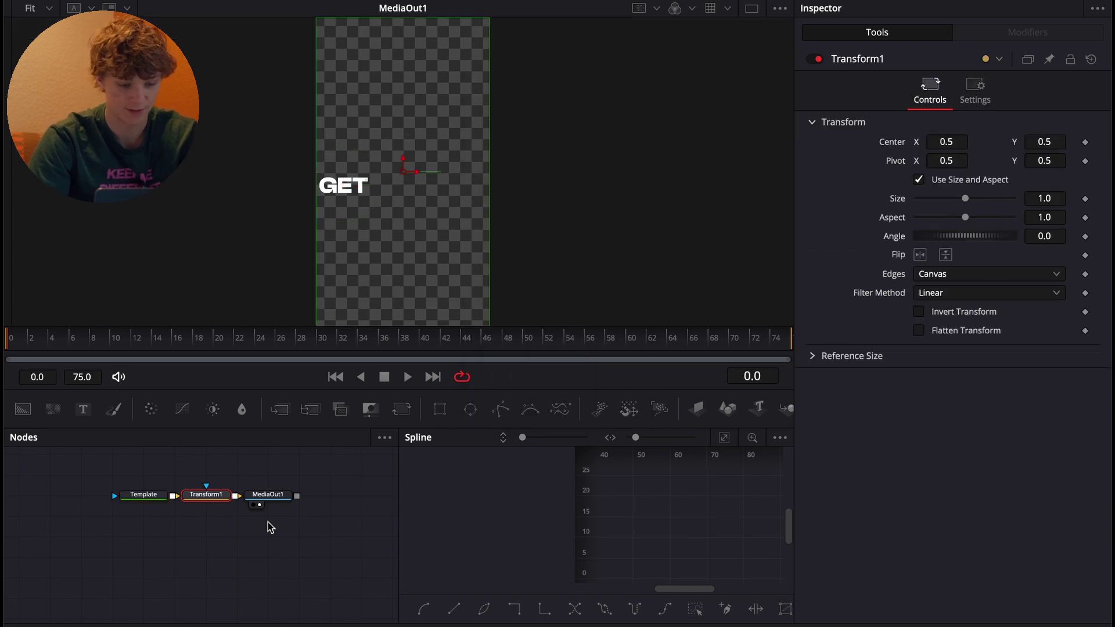
Keyframe the Transform node's center Y from 0.454 at frame 0 to 0.5 at frame 20
{"action": "left_click_drag", "start_coordinate": [1046, 141], "coordinate": [1030, 142]}
{"action": "left_click", "coordinate": [1085, 143]}
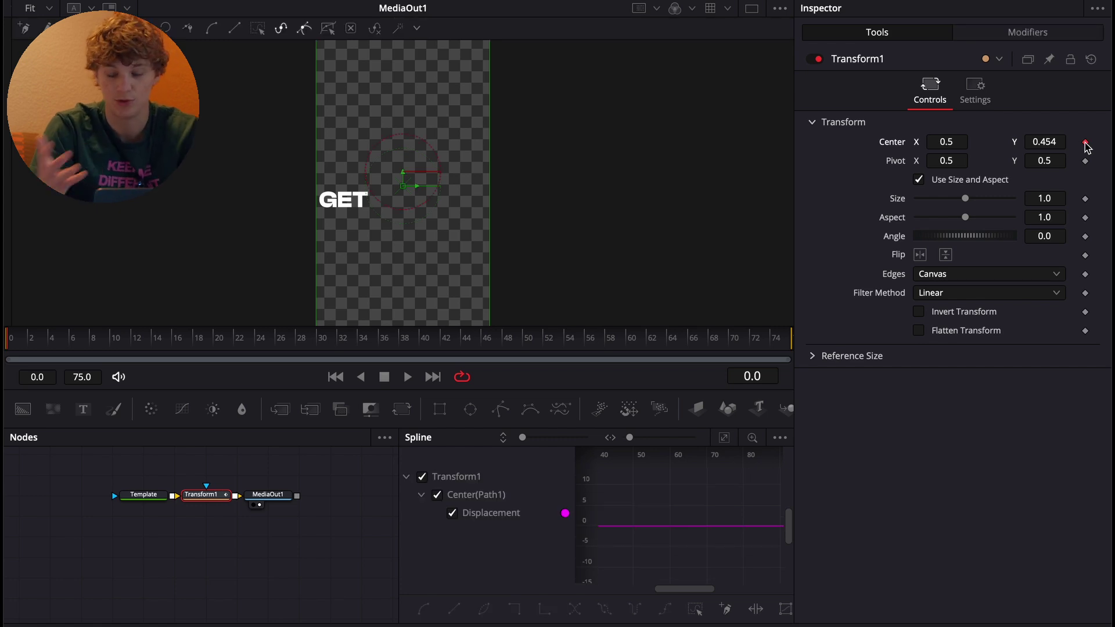
{"action": "key", "text": "Right"}
{"action": "key", "text": "Right"}
{"action": "key", "text": "Right"}
{"action": "key", "text": "Right"}
{"action": "key", "text": "Right"}
{"action": "key", "text": "Right"}
{"action": "key", "text": "Right"}
{"action": "key", "text": "Right"}
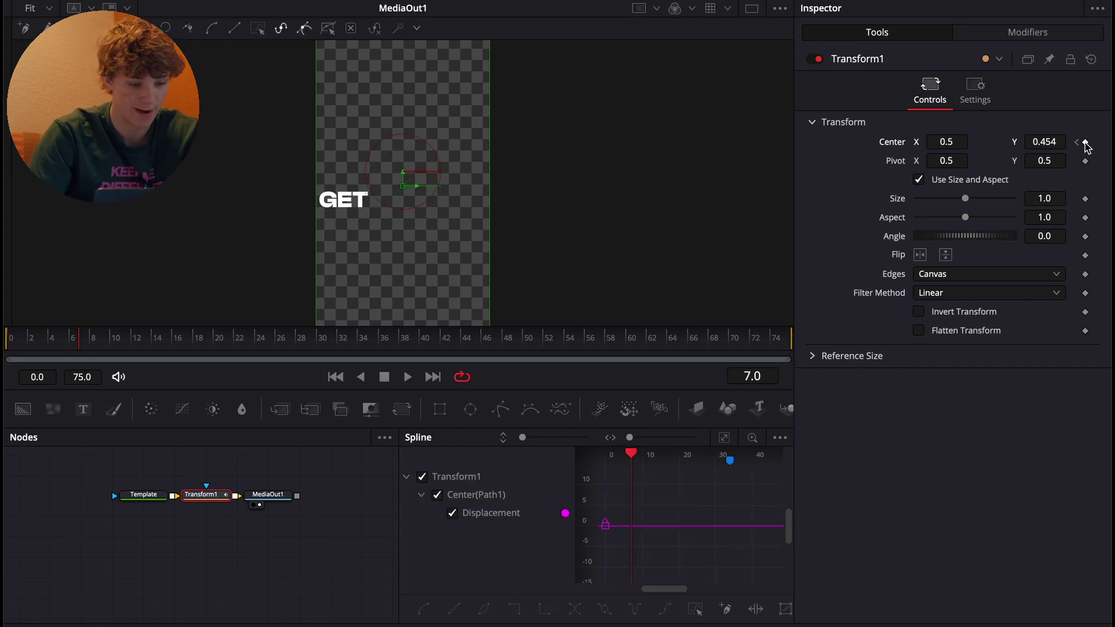
{"action": "left_click", "coordinate": [218, 344]}
{"action": "left_click", "coordinate": [1045, 141]}
{"action": "key", "text": "Tab"}
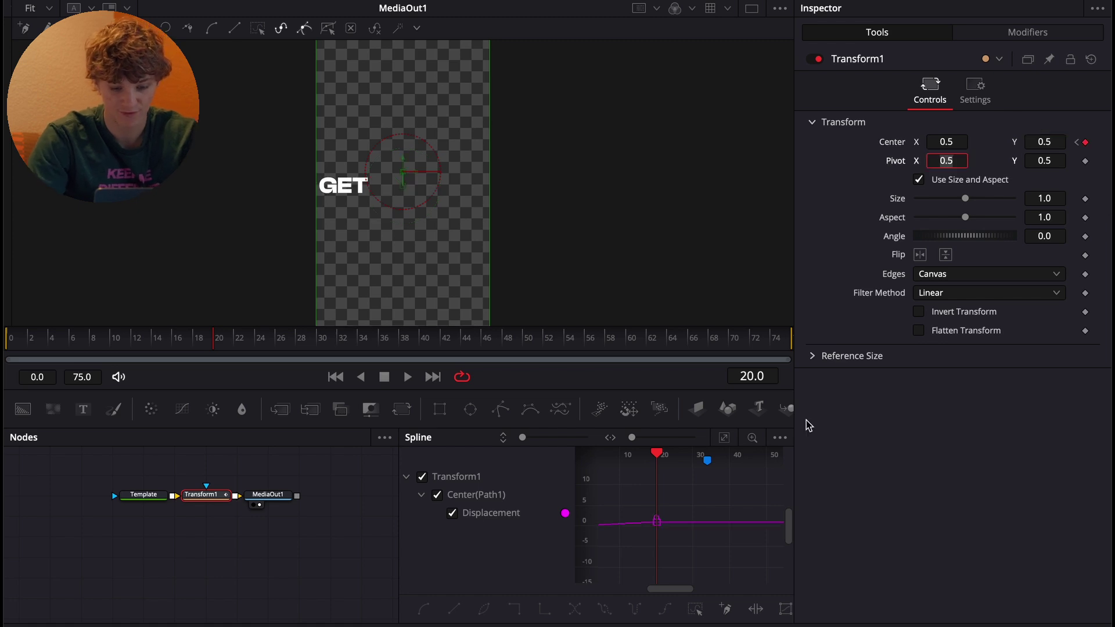
Apply Out Cubic easing to the Transform node's center displacement keyframes and scrub through the motion
{"action": "left_click", "coordinate": [724, 439]}
{"action": "key", "text": "ctrl+a"}
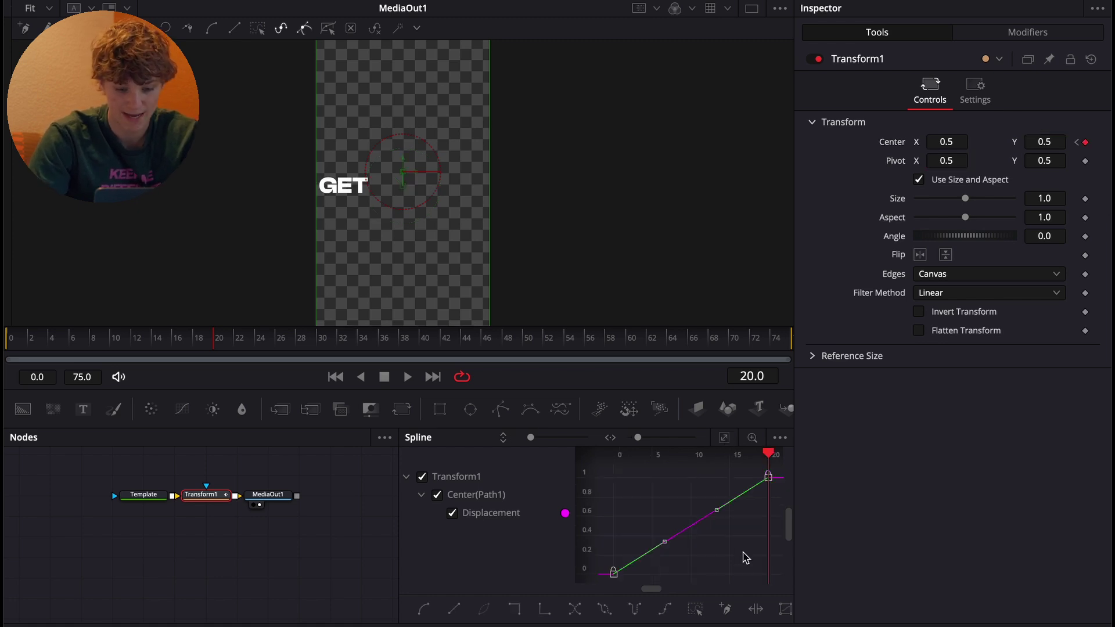
{"action": "right_click", "coordinate": [745, 558]}
{"action": "mouse_move", "coordinate": [779, 294]}
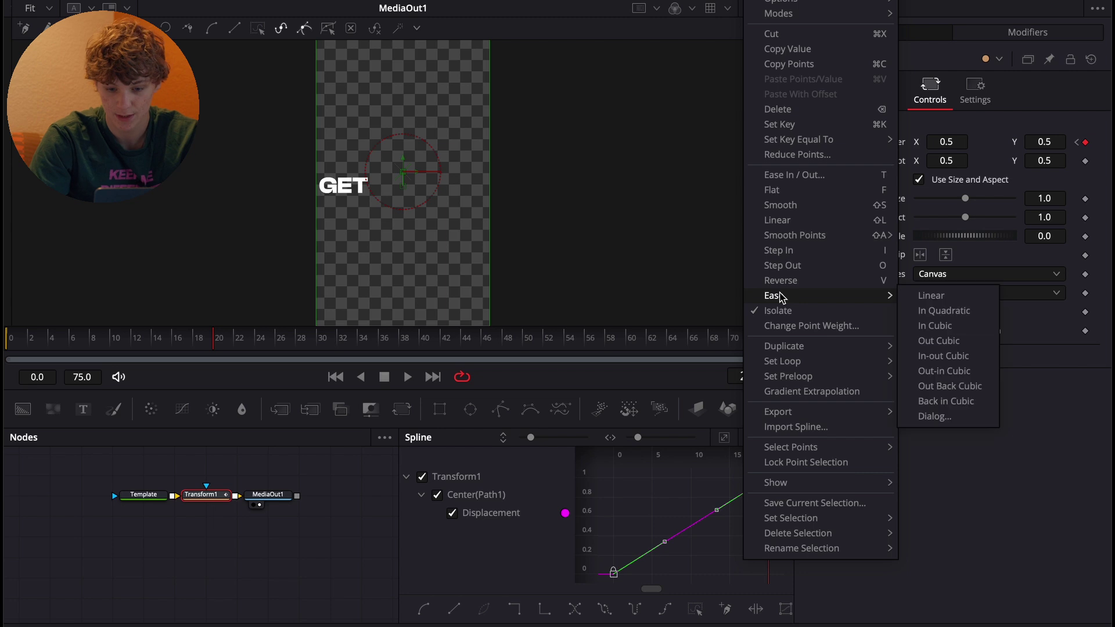
{"action": "left_click", "coordinate": [937, 343]}
{"action": "left_click_drag", "start_coordinate": [320, 345], "coordinate": [259, 343]}
Keyframe the GET Template node's shading opacity from 0.417 at frame 0 to full opacity at frame 5
{"action": "left_click", "coordinate": [146, 495]}
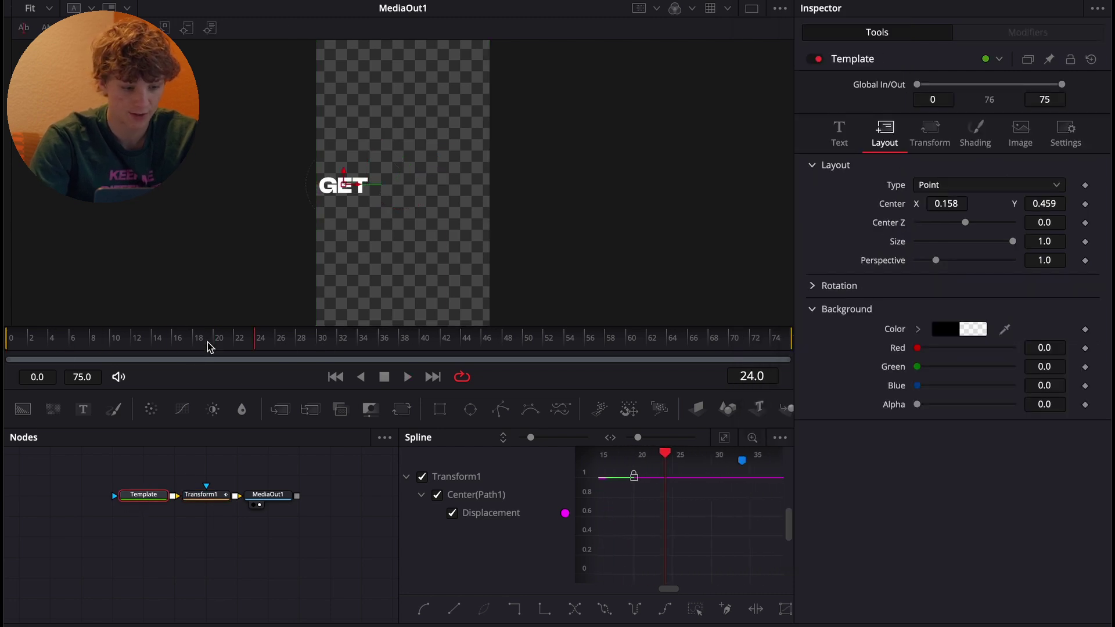
{"action": "key", "text": "Home"}
{"action": "left_click", "coordinate": [976, 136]}
{"action": "left_click_drag", "start_coordinate": [1013, 287], "coordinate": [955, 289]}
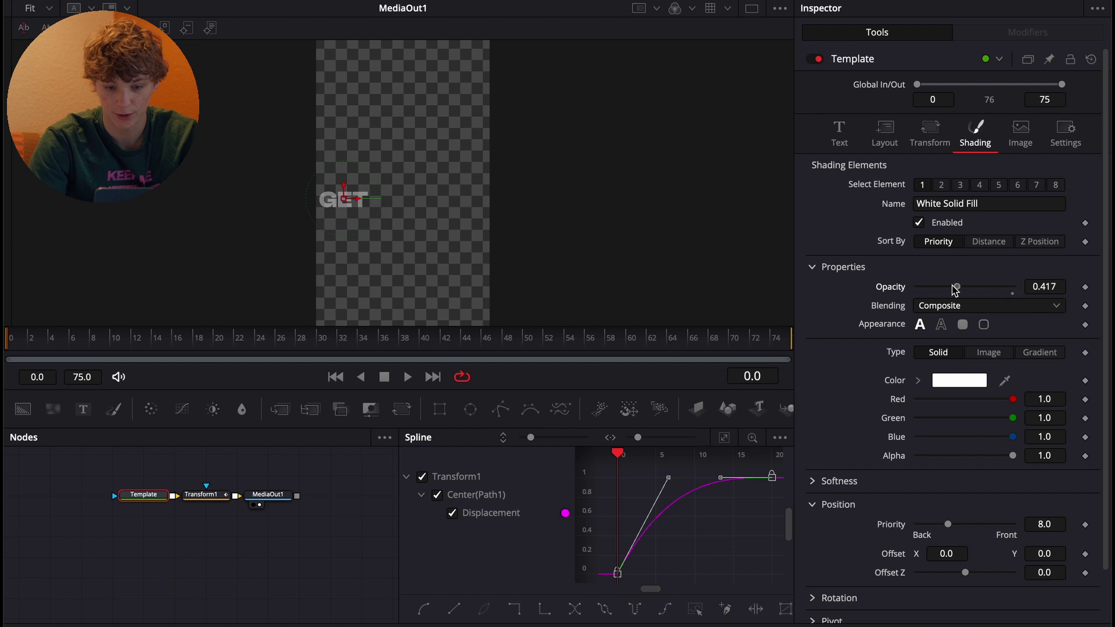
{"action": "left_click", "coordinate": [1085, 287]}
{"action": "key", "text": "space"}
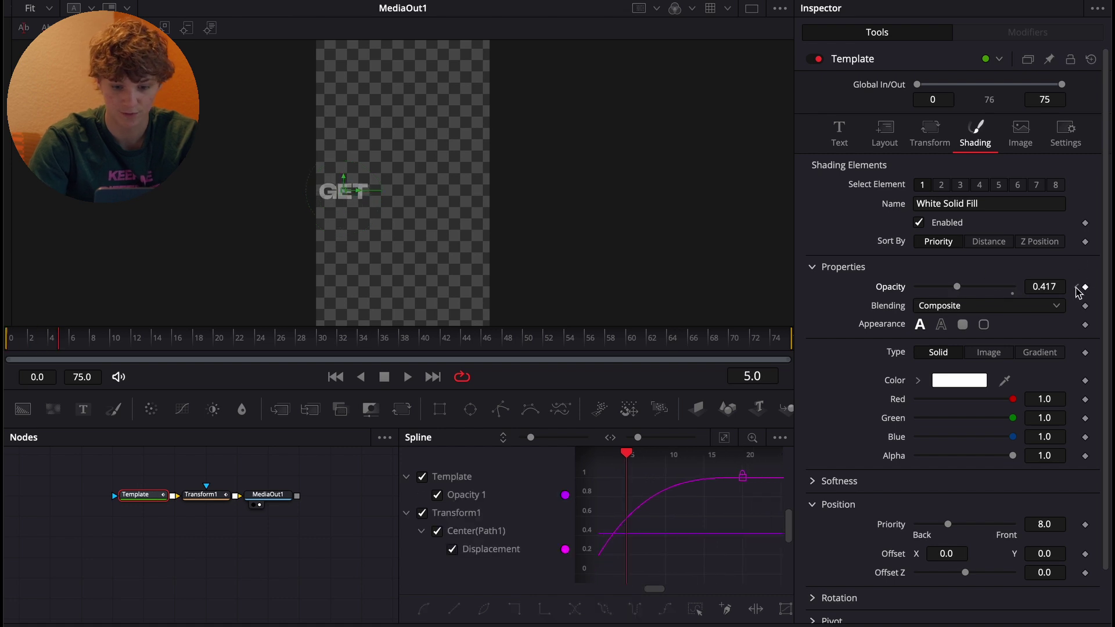
{"action": "left_click_drag", "start_coordinate": [956, 288], "coordinate": [1109, 303]}
Enable motion blur on the Transform node with quality 10 and a shutter angle of 360
{"action": "key", "text": "Home"}
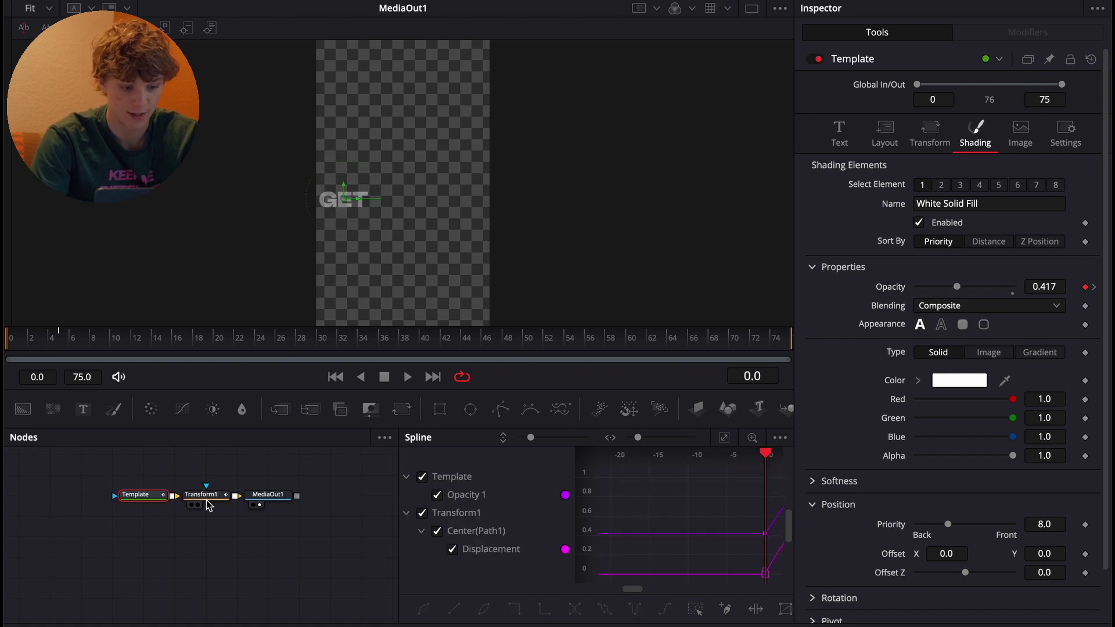
{"action": "left_click", "coordinate": [208, 501]}
{"action": "left_click", "coordinate": [975, 90]}
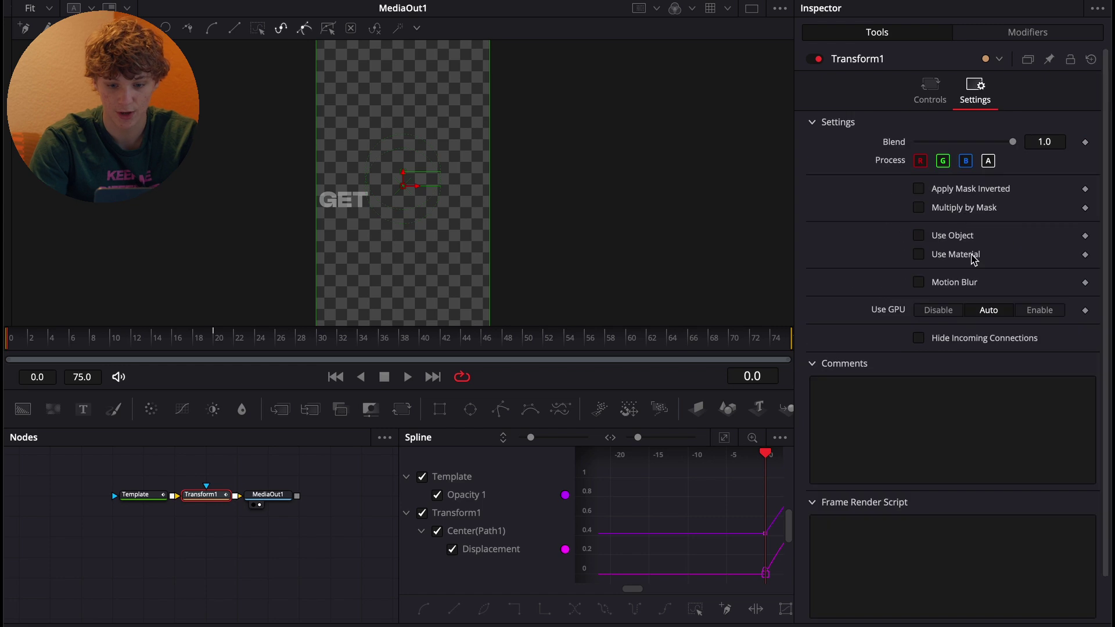
{"action": "left_click", "coordinate": [919, 283]}
{"action": "left_click_drag", "start_coordinate": [975, 327], "coordinate": [1016, 321]}
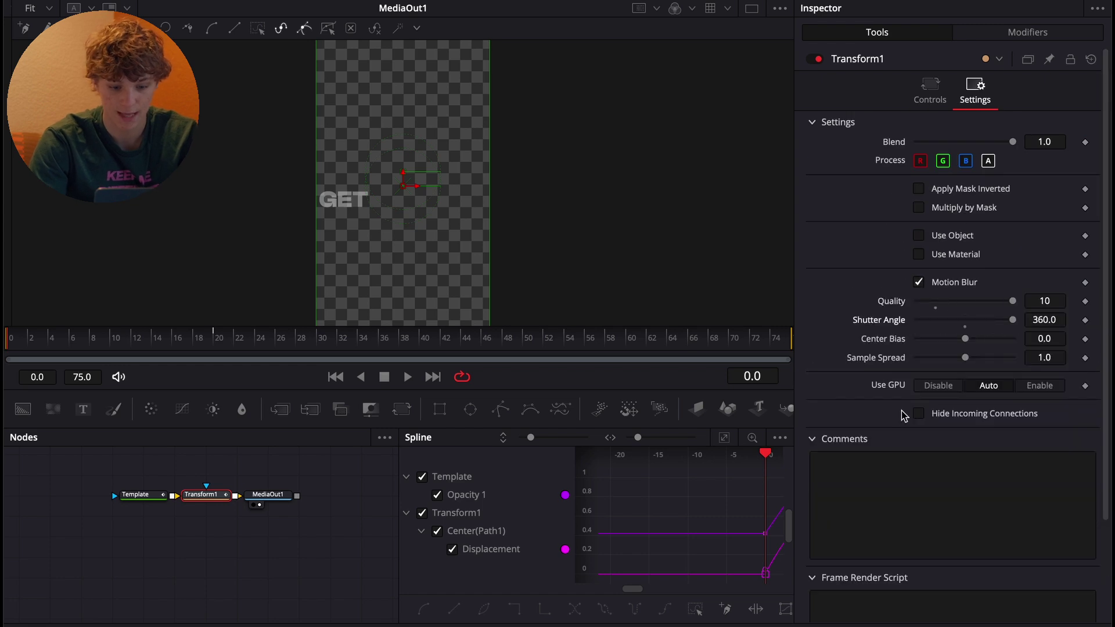
Return to the Edit page and review the animated GET title frame by frame up to the start of YOUR
{"action": "key", "text": "shift+4"}
{"action": "key", "text": "space"}
{"action": "key", "text": "space"}
{"action": "left_click", "coordinate": [1005, 389]}
{"action": "left_click", "coordinate": [1005, 389]}
{"action": "left_click", "coordinate": [759, 429]}
{"action": "key", "text": "Right"}
{"action": "key", "text": "Right"}
{"action": "key", "text": "Right"}
{"action": "key", "text": "Right"}
{"action": "key", "text": "Right"}
{"action": "key", "text": "Right"}
{"action": "key", "text": "Right"}
{"action": "key", "text": "Right"}
{"action": "key", "text": "Right"}
{"action": "key", "text": "Right"}
{"action": "key", "text": "Right"}
{"action": "key", "text": "space"}
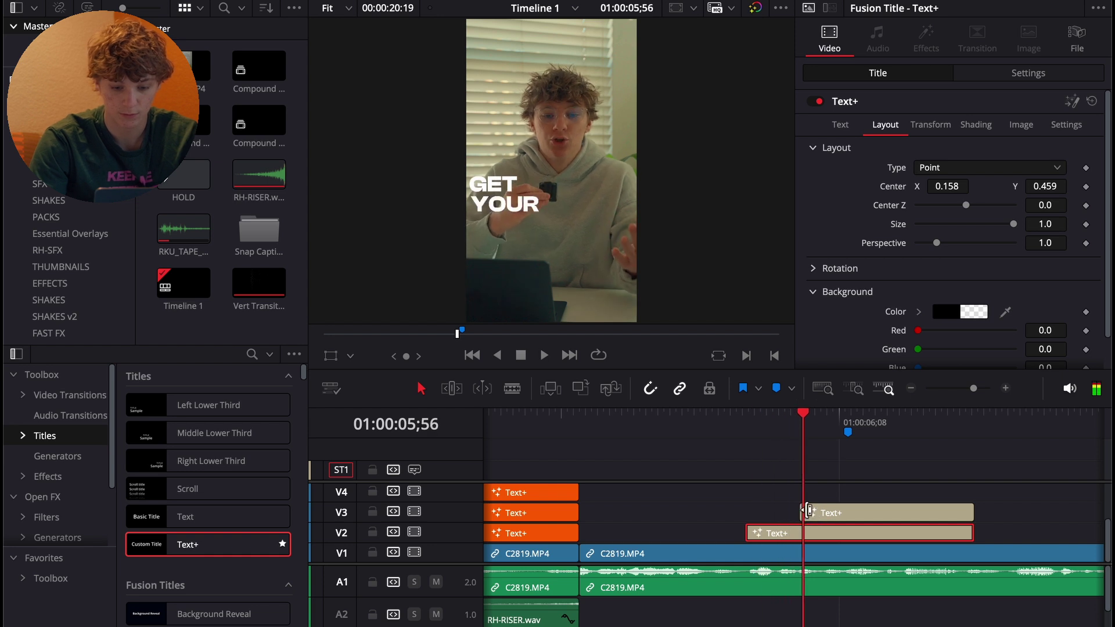
Open the YOUR title in Fusion and insert a Transform node between Template and MediaOut1
{"action": "left_click", "coordinate": [816, 514]}
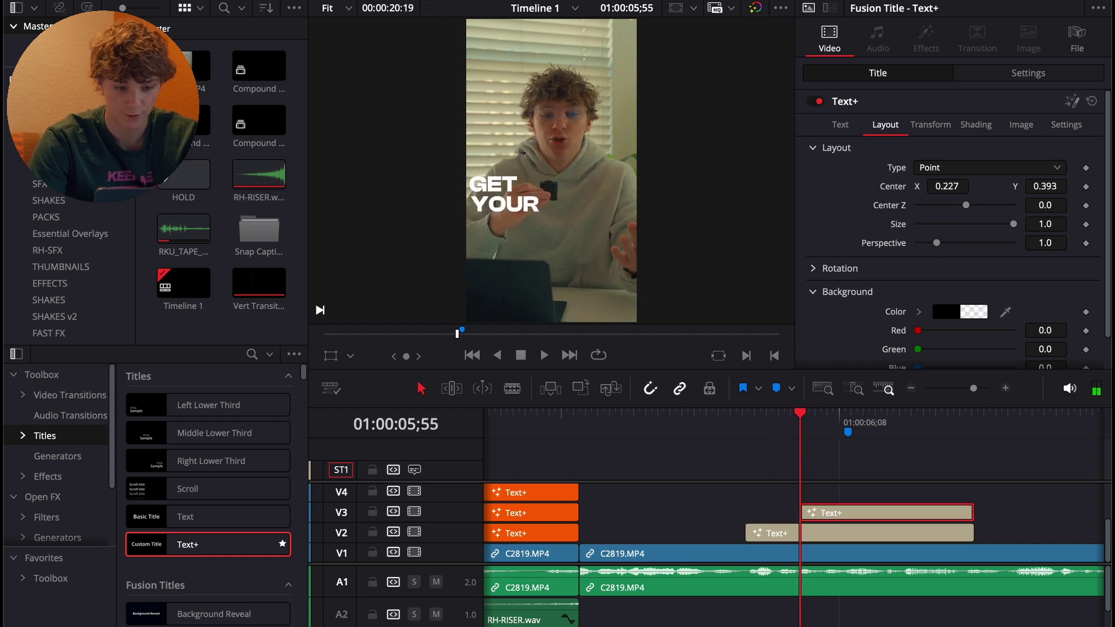
{"action": "key", "text": "shift+5"}
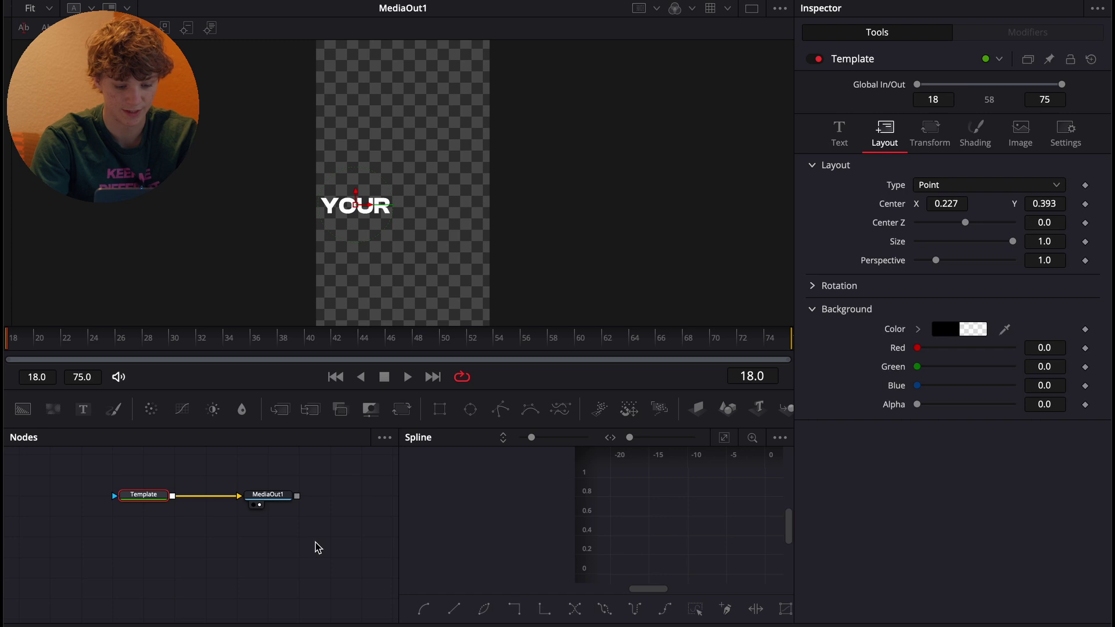
{"action": "key", "text": "shift+space"}
{"action": "type", "text": "transform"}
{"action": "key", "text": "Return"}
Keyframe the YOUR title's Transform Center X from 0.42 at frame 18 to 0.5 at frame 40
{"action": "left_click_drag", "start_coordinate": [957, 141], "coordinate": [938, 141]}
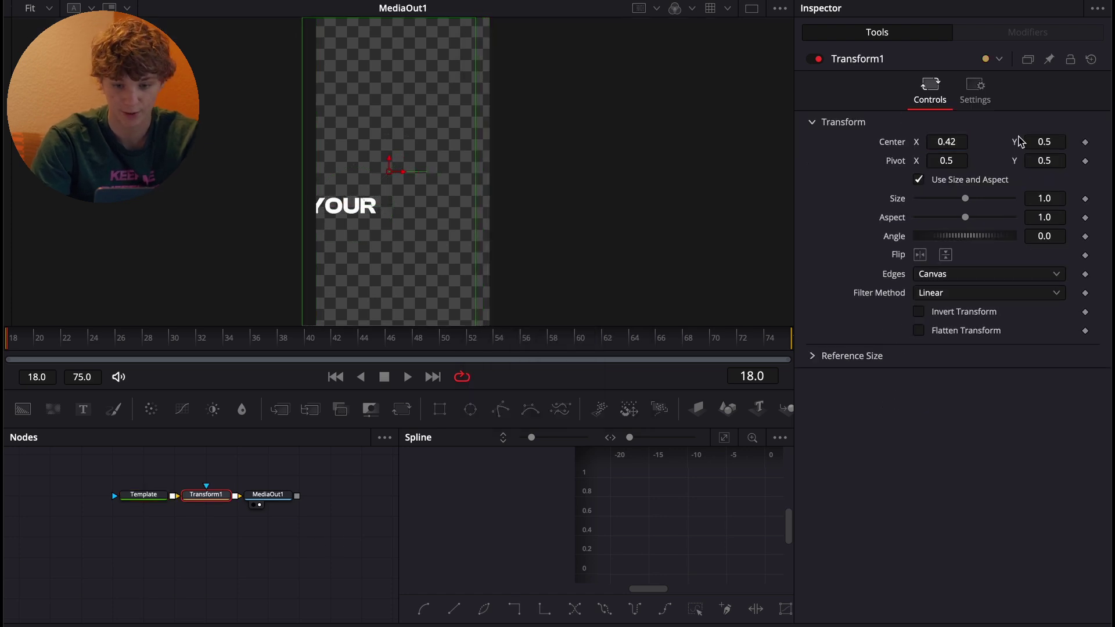
{"action": "left_click", "coordinate": [1085, 143]}
{"action": "left_click_drag", "start_coordinate": [15, 344], "coordinate": [310, 355]}
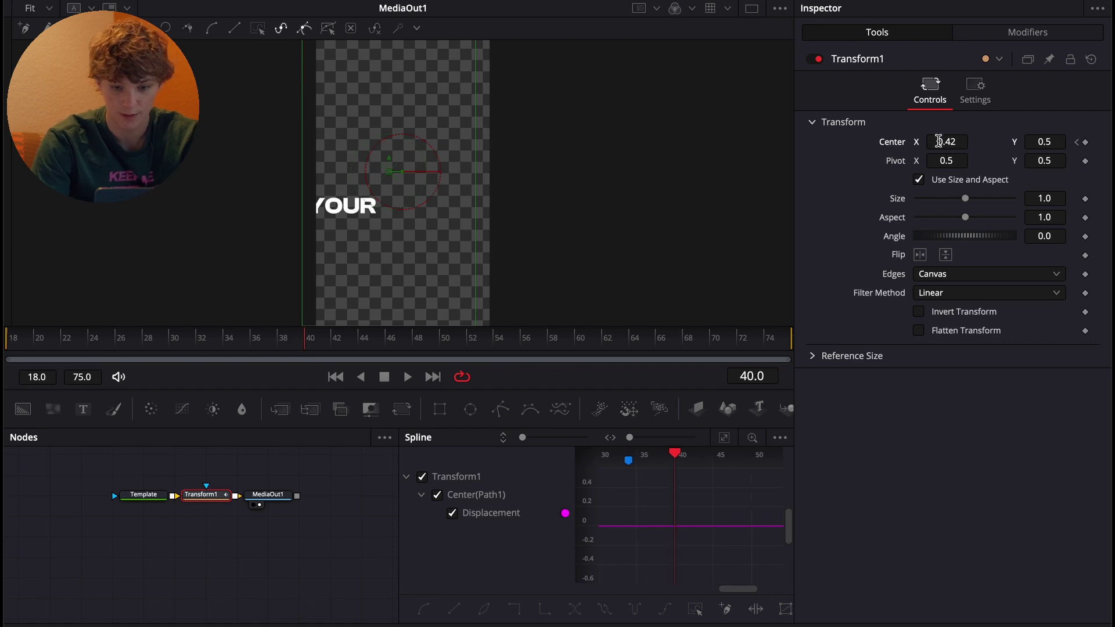
{"action": "left_click", "coordinate": [950, 141]}
{"action": "type", "text": "0.5"}
{"action": "key", "text": "Return"}
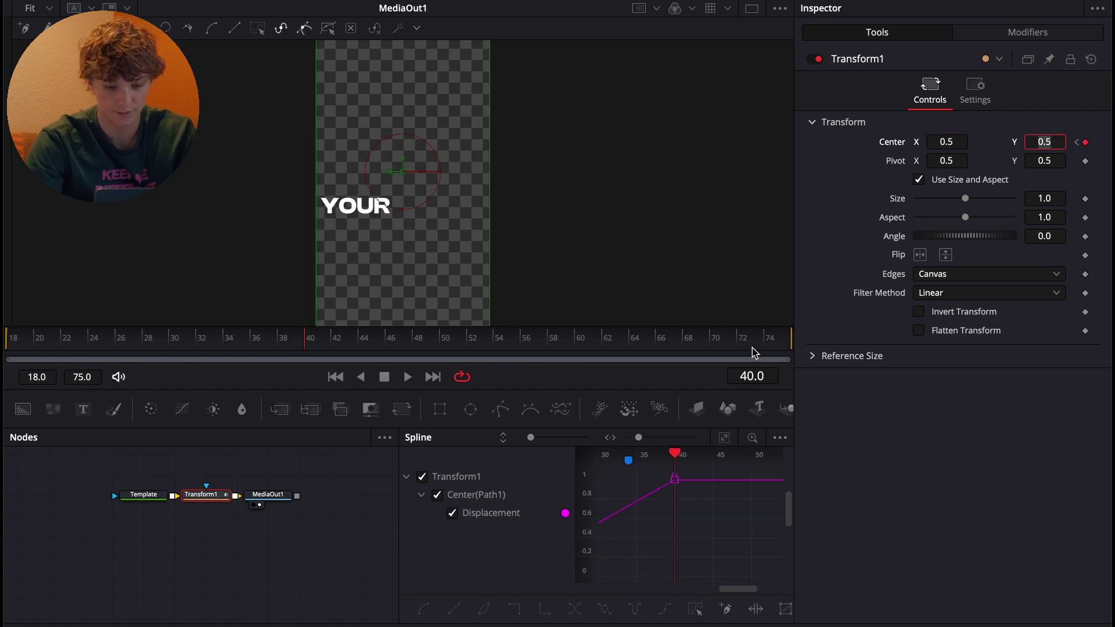
{"action": "left_click", "coordinate": [725, 439]}
{"action": "right_click", "coordinate": [725, 547]}
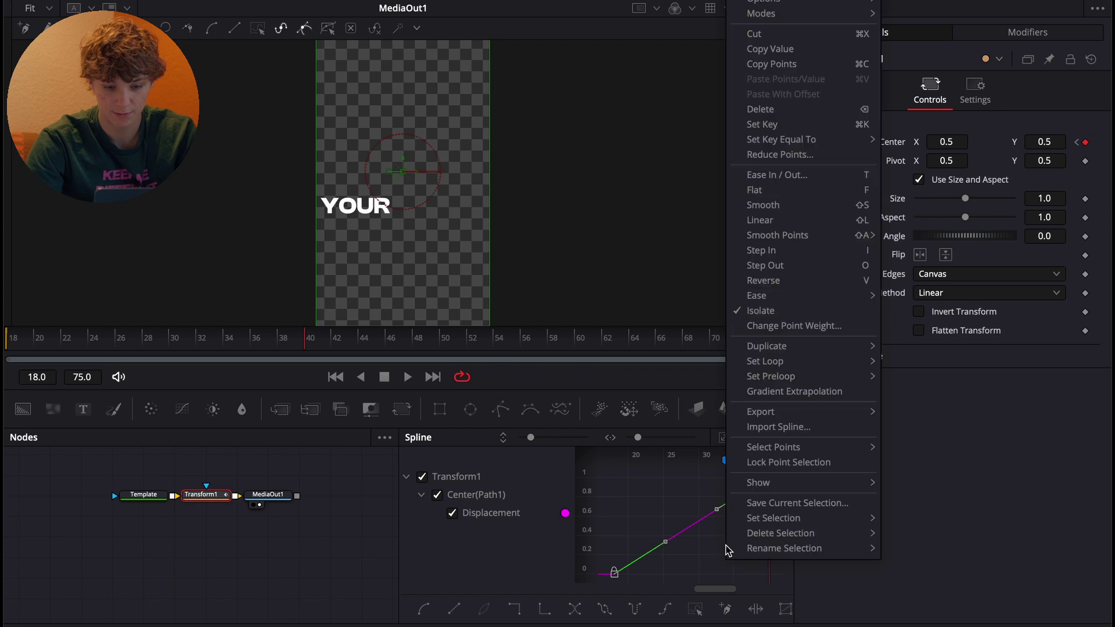
{"action": "mouse_move", "coordinate": [797, 296]}
{"action": "left_click", "coordinate": [924, 328]}
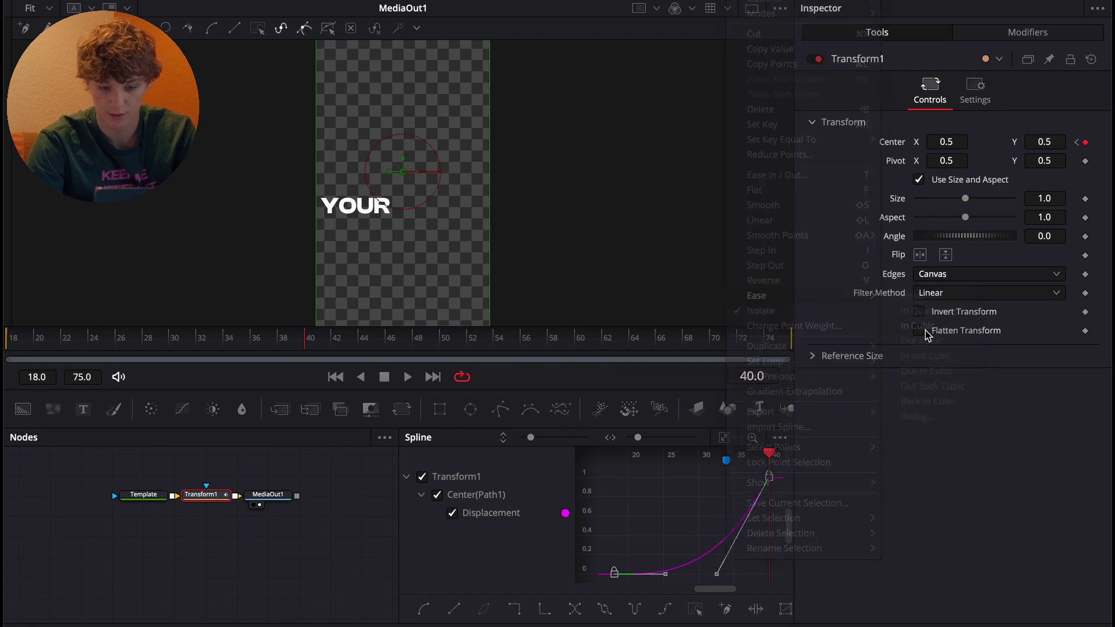
{"action": "key", "text": "super+z"}
Apply an ease-out curve to the Transform's Center displacement keyframes in the spline editor
{"action": "right_click", "coordinate": [680, 534]}
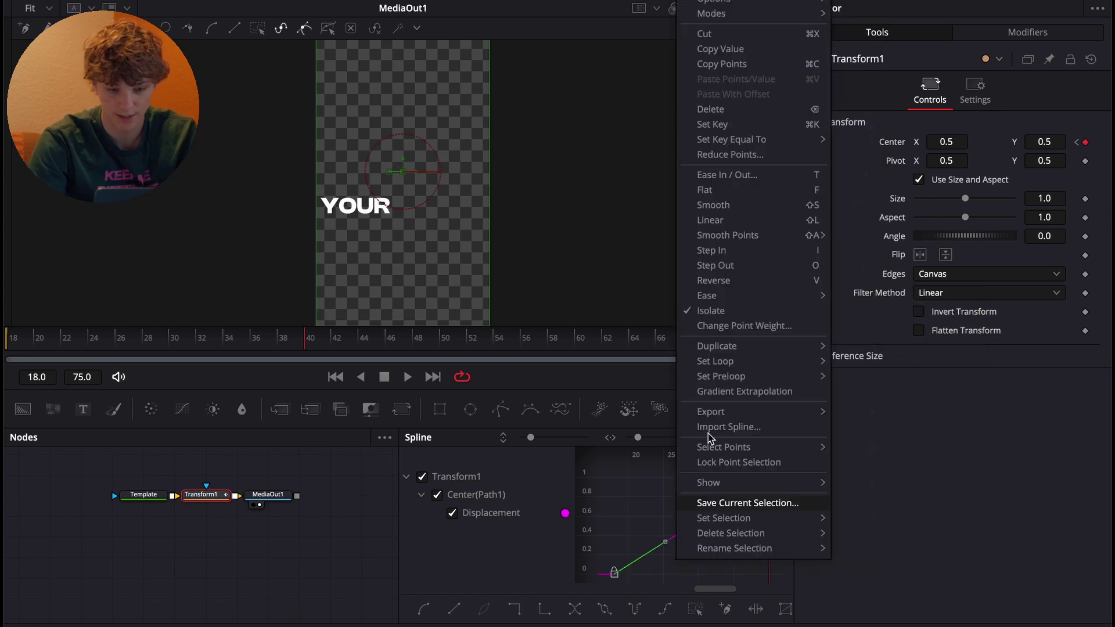
{"action": "mouse_move", "coordinate": [747, 296]}
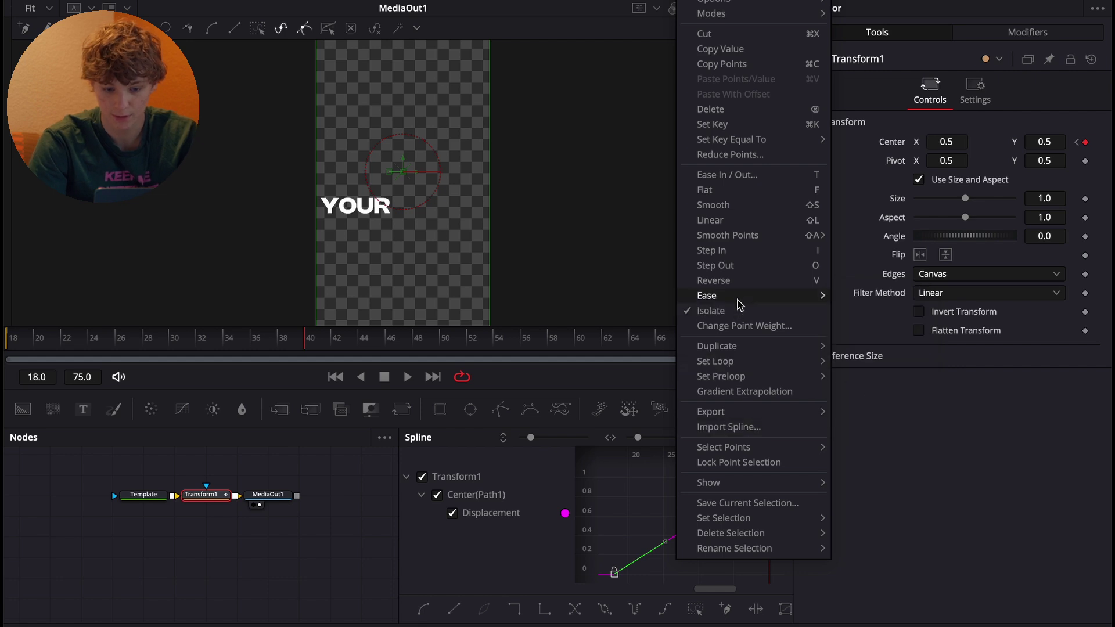
{"action": "left_click", "coordinate": [866, 407]}
Enable motion blur on the Transform node with a raised quality, and play the YOUR animation from its first frame
{"action": "left_click", "coordinate": [976, 93]}
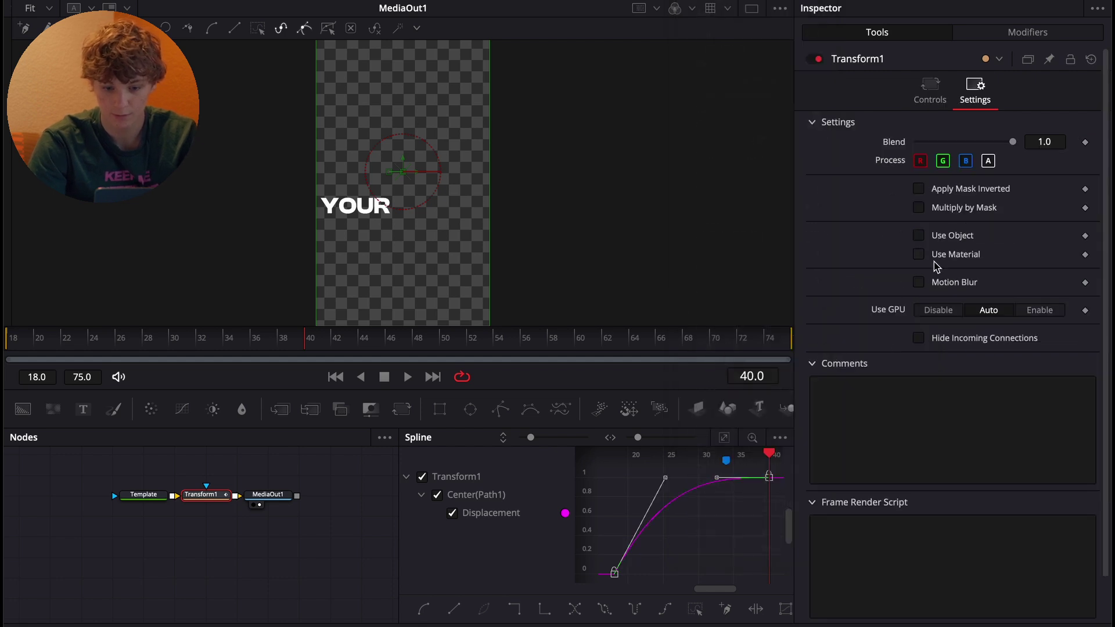
{"action": "left_click", "coordinate": [919, 283]}
{"action": "left_click_drag", "start_coordinate": [969, 320], "coordinate": [1092, 319]}
{"action": "left_click_drag", "start_coordinate": [305, 347], "coordinate": [3, 347]}
{"action": "key", "text": "space"}
Keyframe the YOUR Template node's shading opacity from 0.409 at frame 18 to full opacity a few frames further on
{"action": "left_click", "coordinate": [143, 495]}
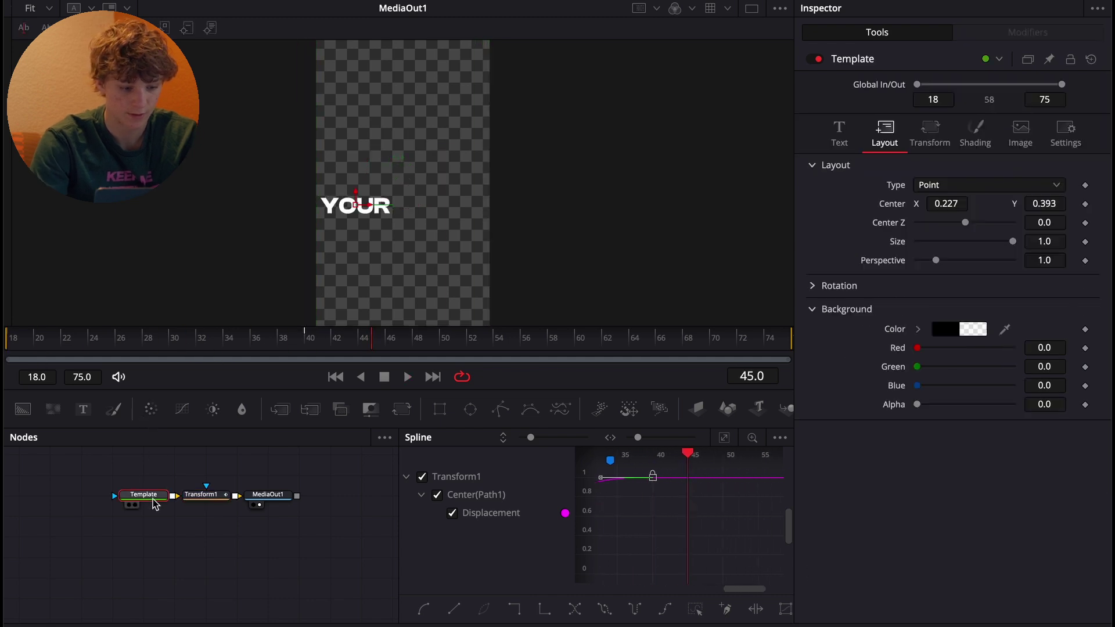
{"action": "left_click", "coordinate": [974, 132]}
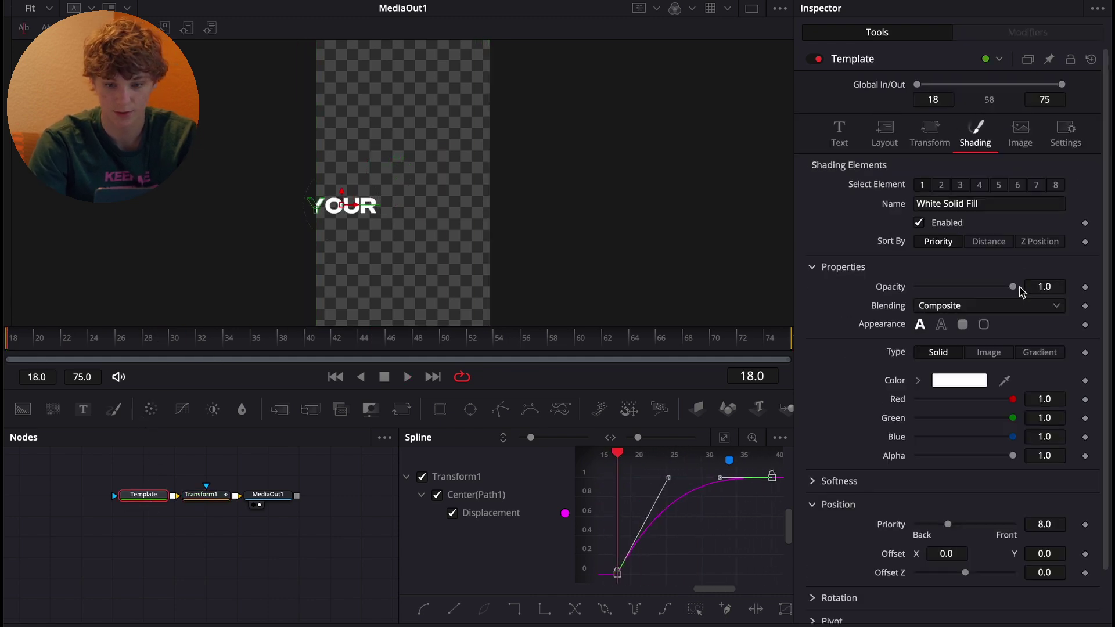
{"action": "left_click_drag", "start_coordinate": [995, 289], "coordinate": [958, 289]}
{"action": "left_click", "coordinate": [1086, 288]}
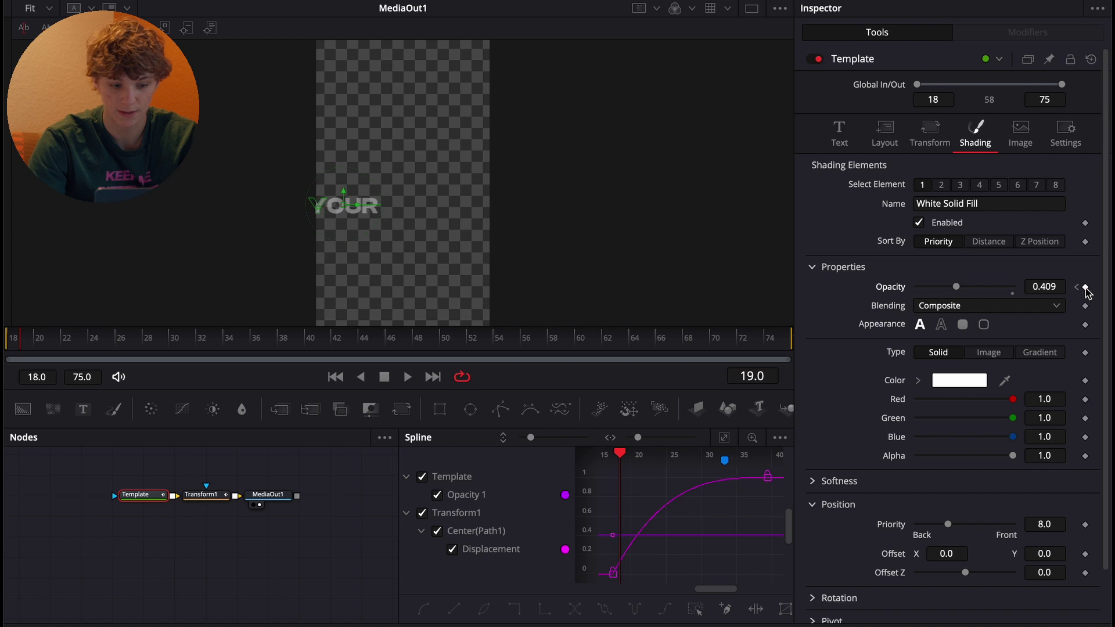
{"action": "left_click_drag", "start_coordinate": [959, 288], "coordinate": [1016, 288]}
Return to the Edit page and play back the animated GET and YOUR titles
{"action": "key", "text": "shift+4"}
{"action": "left_click", "coordinate": [715, 432]}
{"action": "key", "text": "space"}
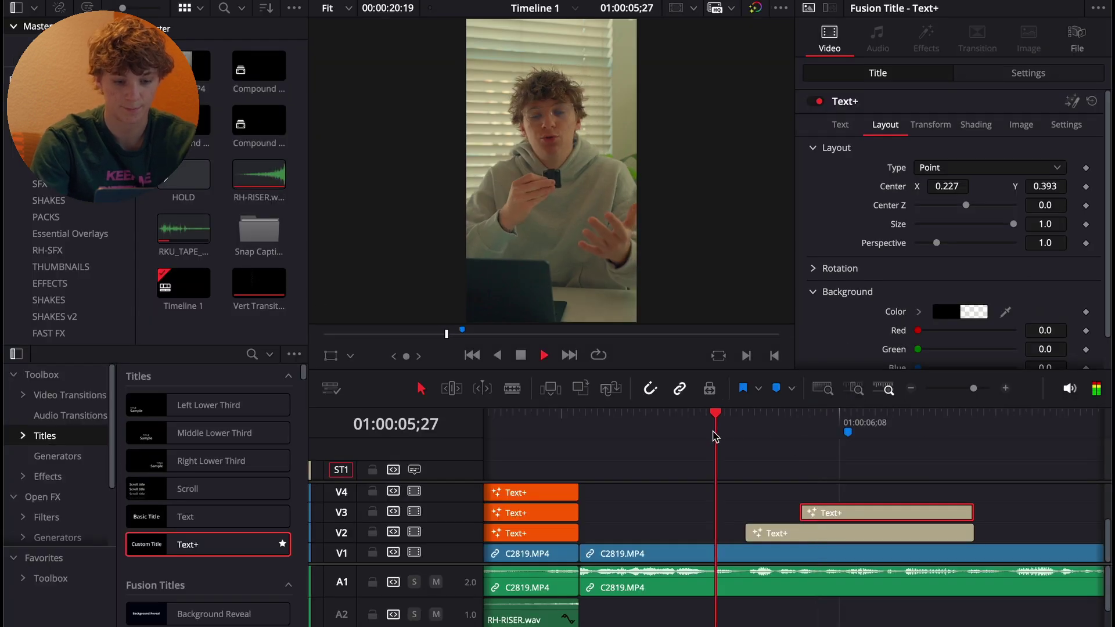
{"action": "key", "text": "space"}
{"action": "left_click", "coordinate": [912, 389]}
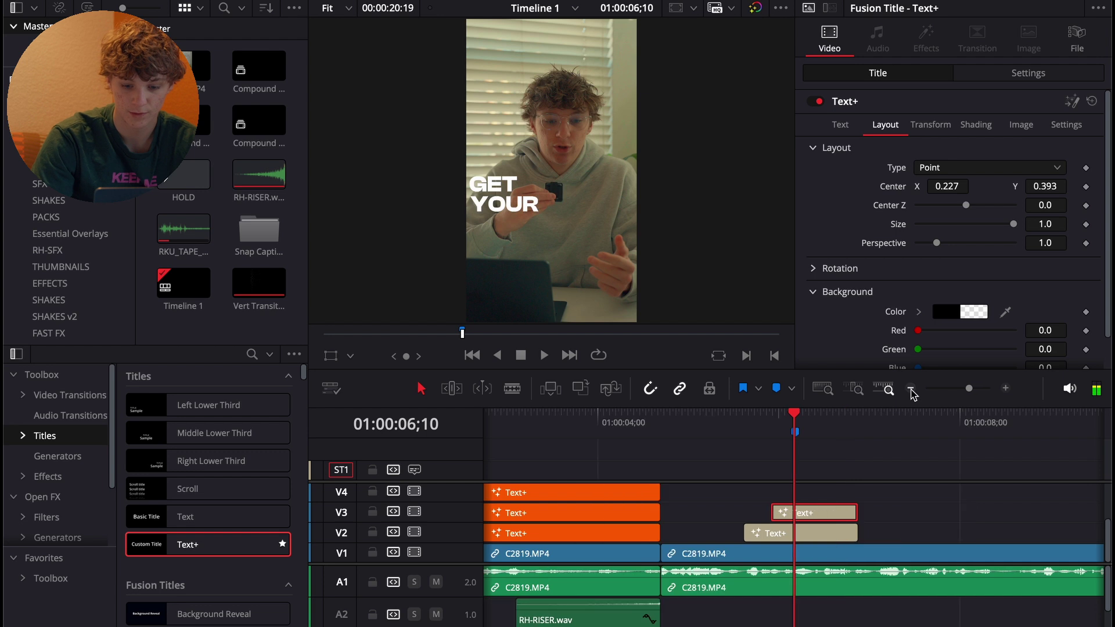
Split the GET and YOUR titles and the footage beneath them at the marker, 01:00:06;11
{"action": "left_click_drag", "start_coordinate": [784, 418], "coordinate": [796, 419]}
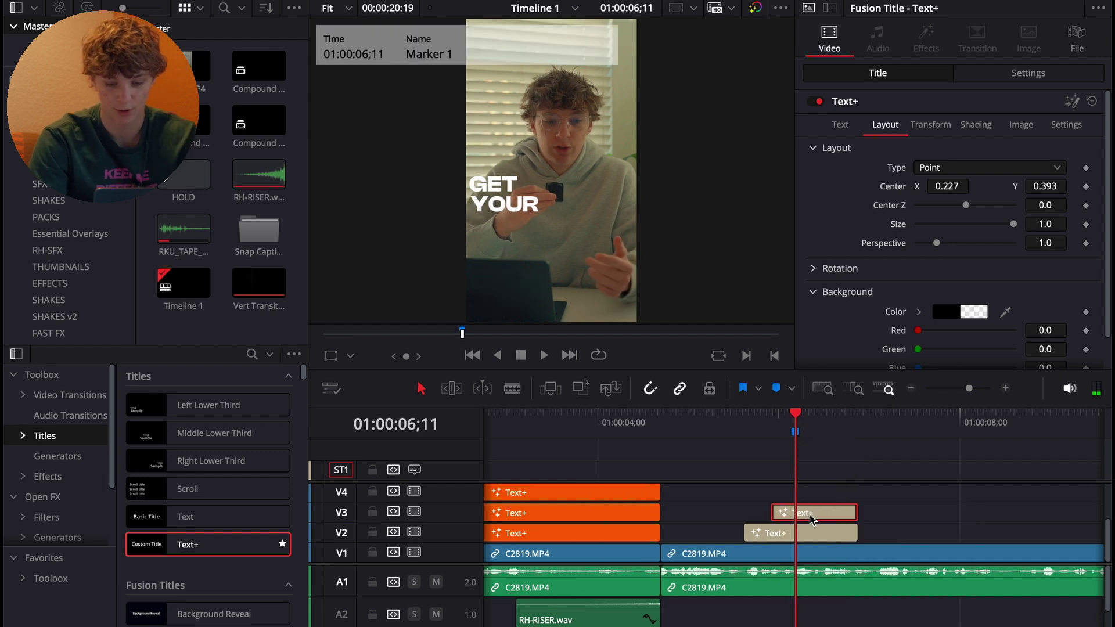
{"action": "left_click", "coordinate": [835, 495]}
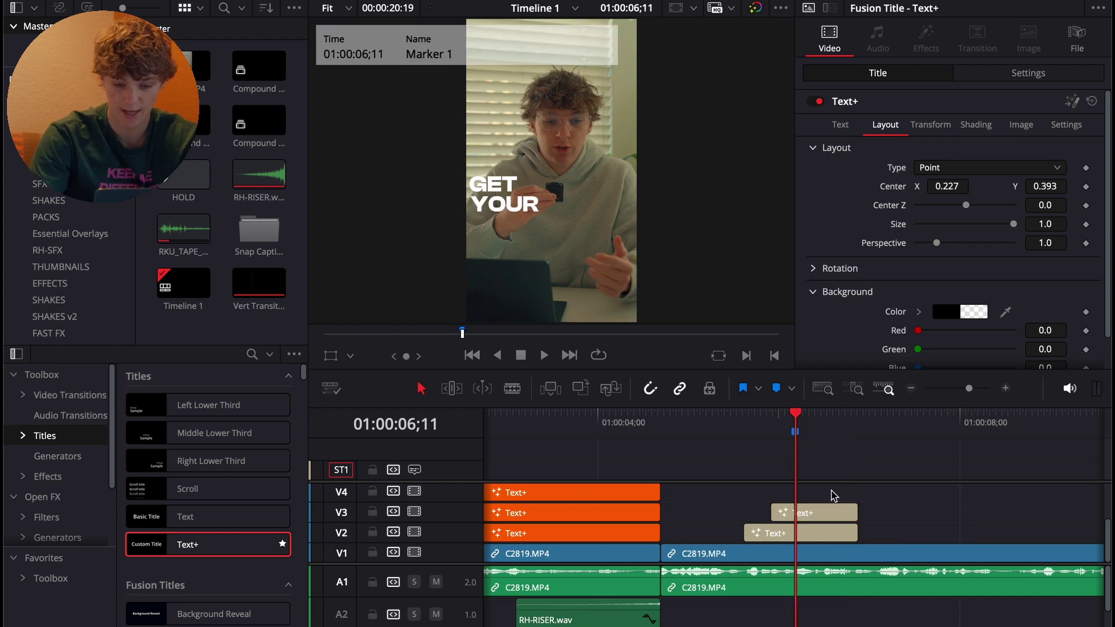
{"action": "key", "text": "space"}
Play on from the marker to find the end of the phrase and split the footage at 01:00:06;55
{"action": "left_click", "coordinate": [911, 388]}
{"action": "left_click", "coordinate": [911, 388]}
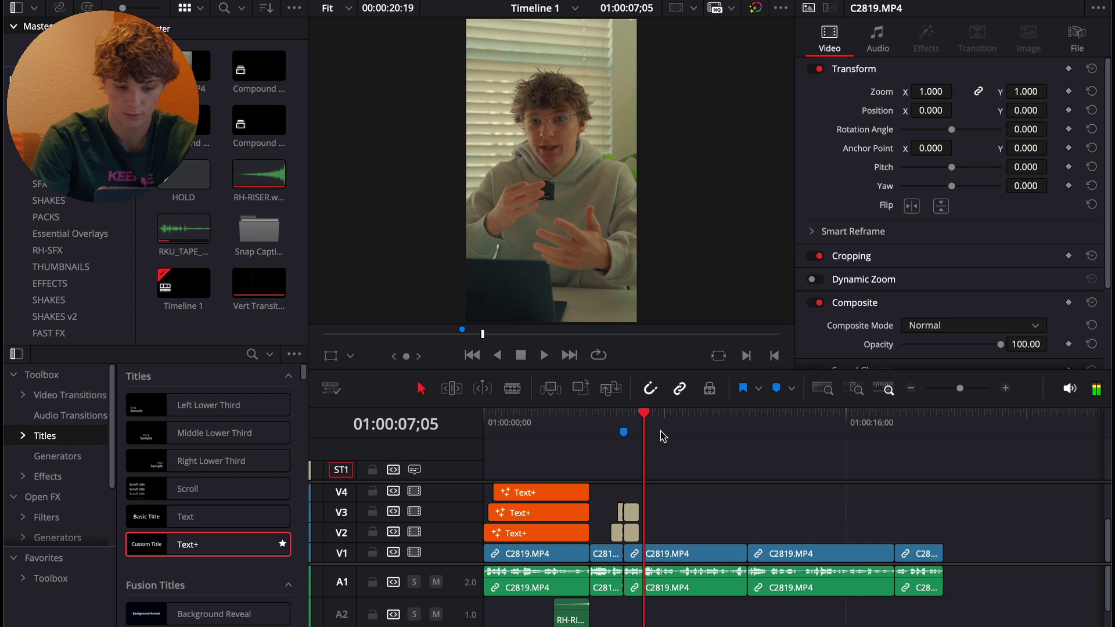
{"action": "left_click", "coordinate": [624, 430]}
{"action": "key", "text": "space"}
{"action": "key", "text": "space"}
{"action": "left_click", "coordinate": [1005, 389]}
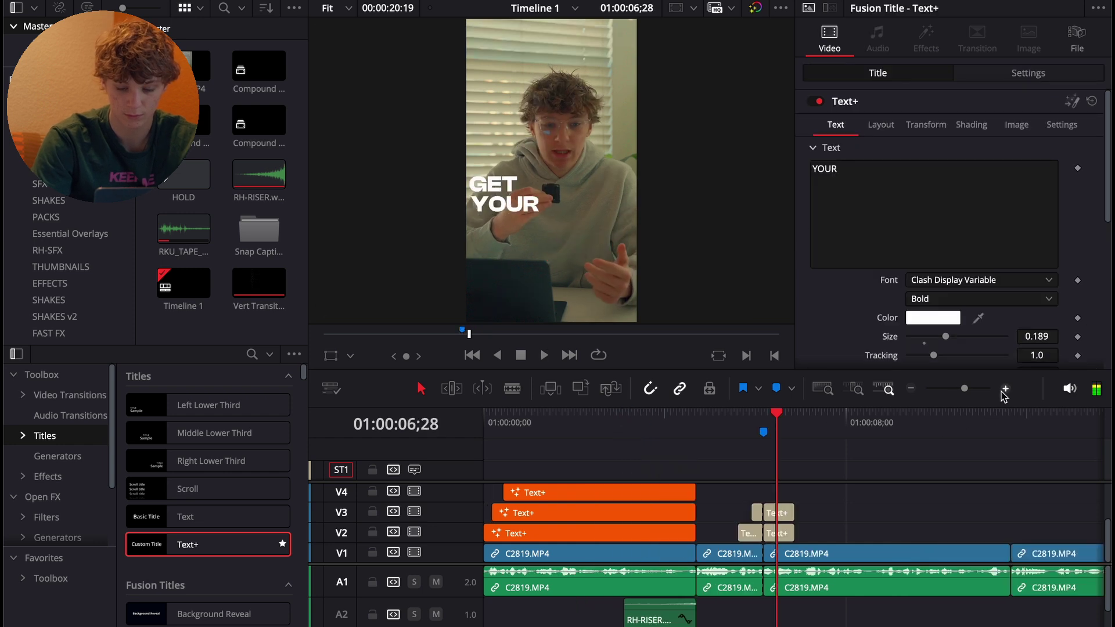
{"action": "left_click", "coordinate": [1005, 390]}
{"action": "key", "text": "space"}
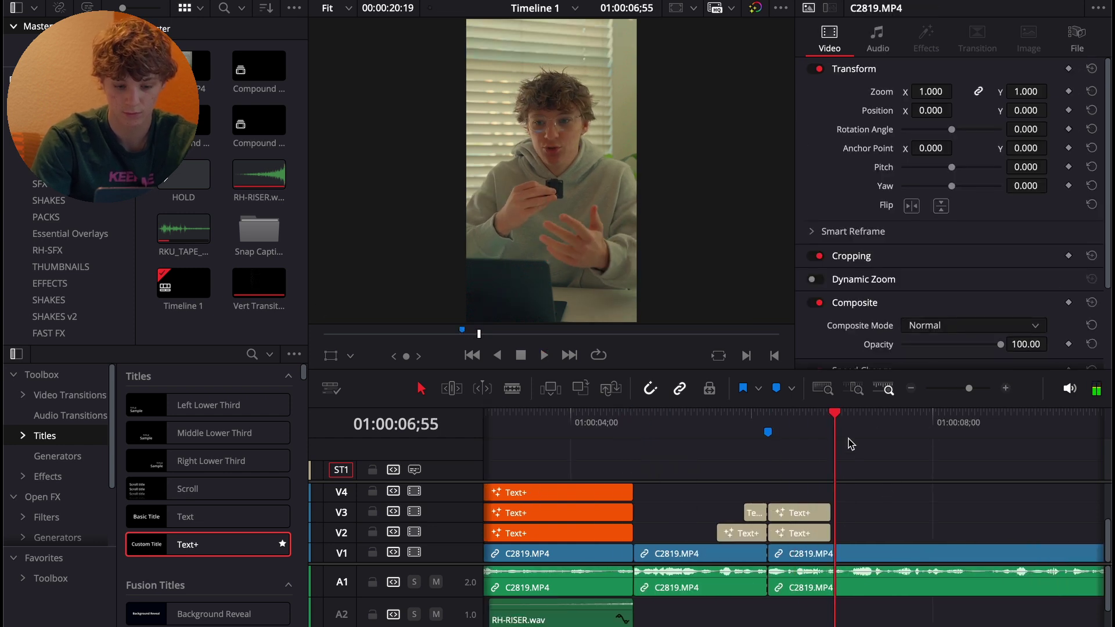
{"action": "key", "text": "ctrl+b"}
Combine the titles, video and audio between 01:00:06;11 and 01:00:06;55 into a compound clip with the default name
{"action": "left_click_drag", "start_coordinate": [811, 498], "coordinate": [826, 549]}
{"action": "left_click_drag", "start_coordinate": [797, 487], "coordinate": [799, 590]}
{"action": "right_click", "coordinate": [797, 592]}
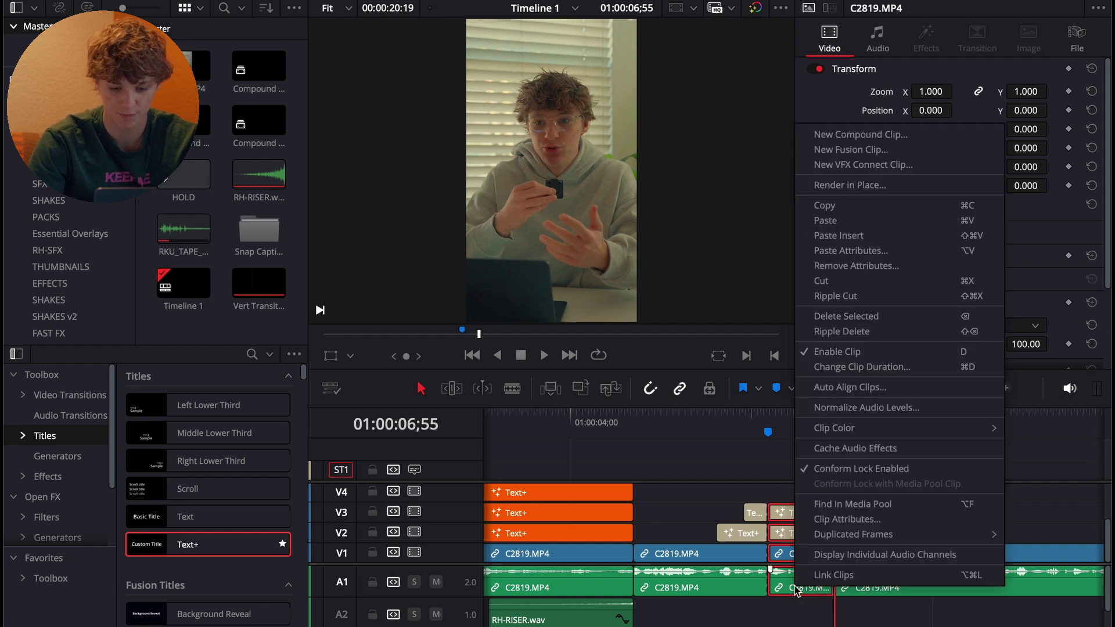
{"action": "left_click", "coordinate": [867, 135]}
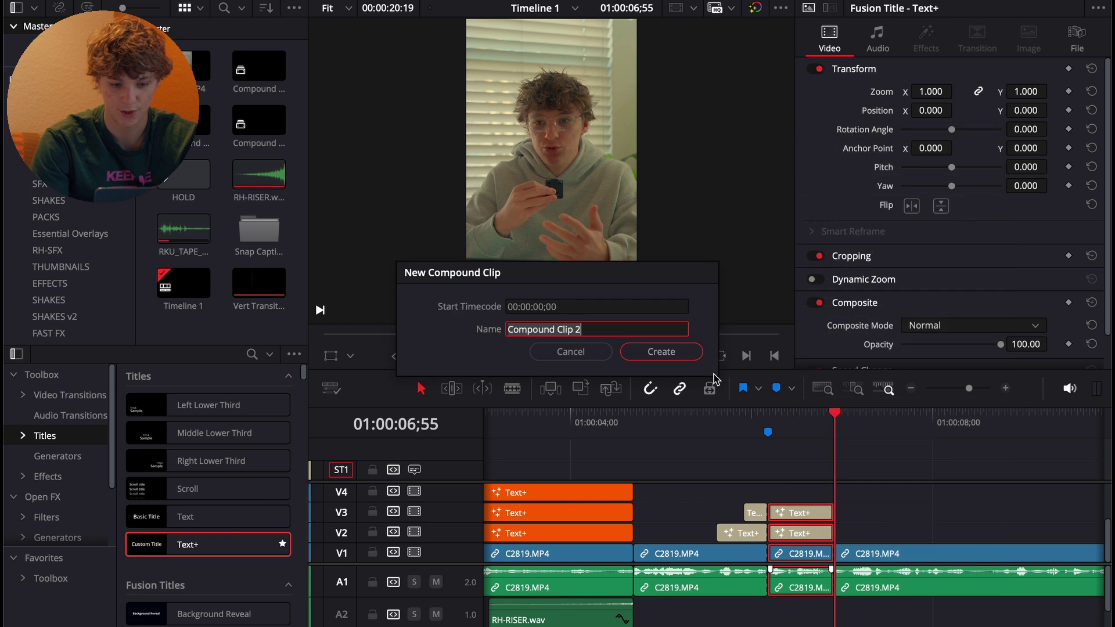
{"action": "left_click", "coordinate": [659, 348]}
{"action": "left_click", "coordinate": [770, 419]}
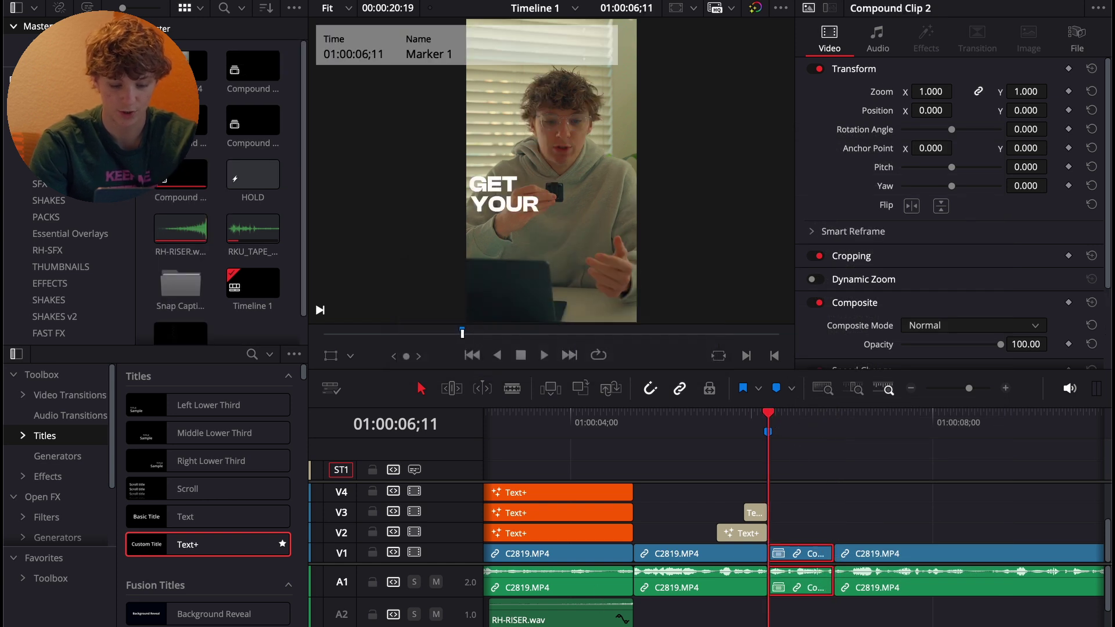
Open the compound clip on the Color page and add a second serial node after the first one
{"action": "key", "text": "shift+6"}
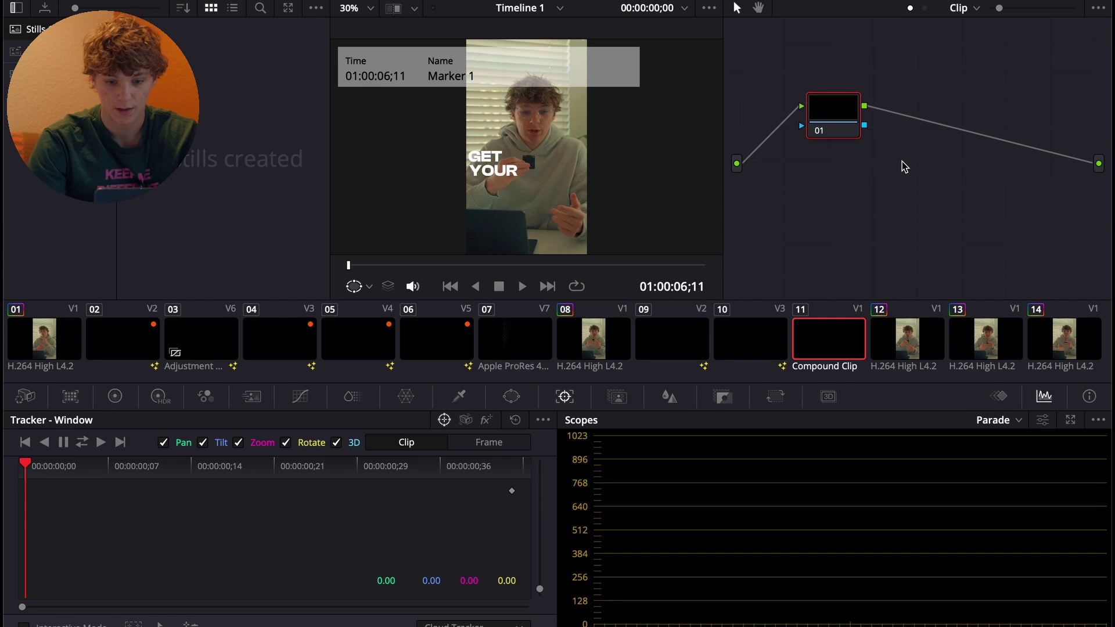
{"action": "right_click", "coordinate": [904, 167]}
{"action": "mouse_move", "coordinate": [932, 204]}
{"action": "left_click", "coordinate": [845, 200]}
{"action": "left_click_drag", "start_coordinate": [884, 153], "coordinate": [944, 110]}
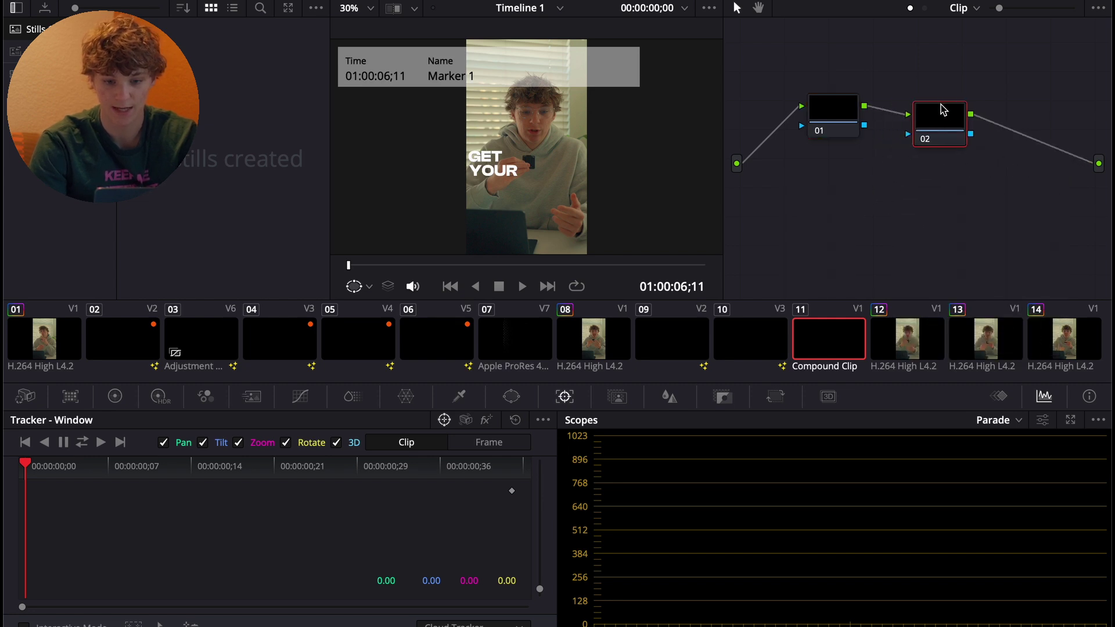
Apply an effect that blurs the compound clip to its color nodes
{"action": "left_click", "coordinate": [1004, 1]}
{"action": "left_click_drag", "start_coordinate": [982, 57], "coordinate": [731, 122]}
{"action": "left_click_drag", "start_coordinate": [939, 52], "coordinate": [830, 78]}
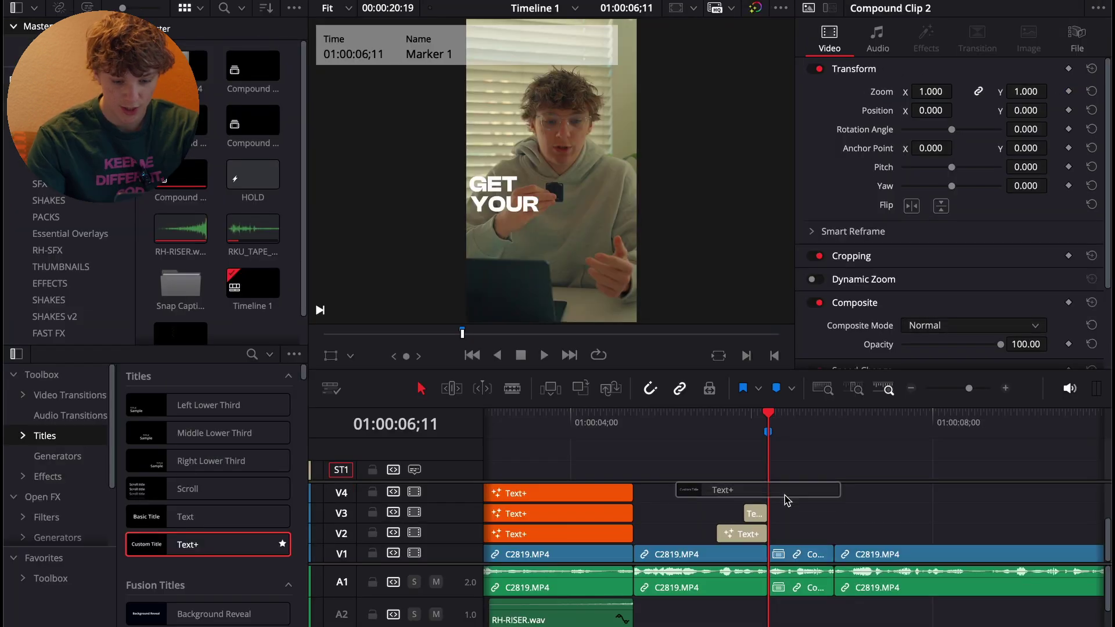
Add a Text+ title on V4 above the compound clip from 01:00:06;11 and cut it off at 01:00:06;55
{"action": "mouse_move", "coordinate": [787, 503]}
{"action": "left_mouse_down"}
{"action": "mouse_move", "coordinate": [796, 505]}
{"action": "mouse_move", "coordinate": [750, 505]}
{"action": "mouse_move", "coordinate": [769, 516]}
{"action": "left_mouse_up"}
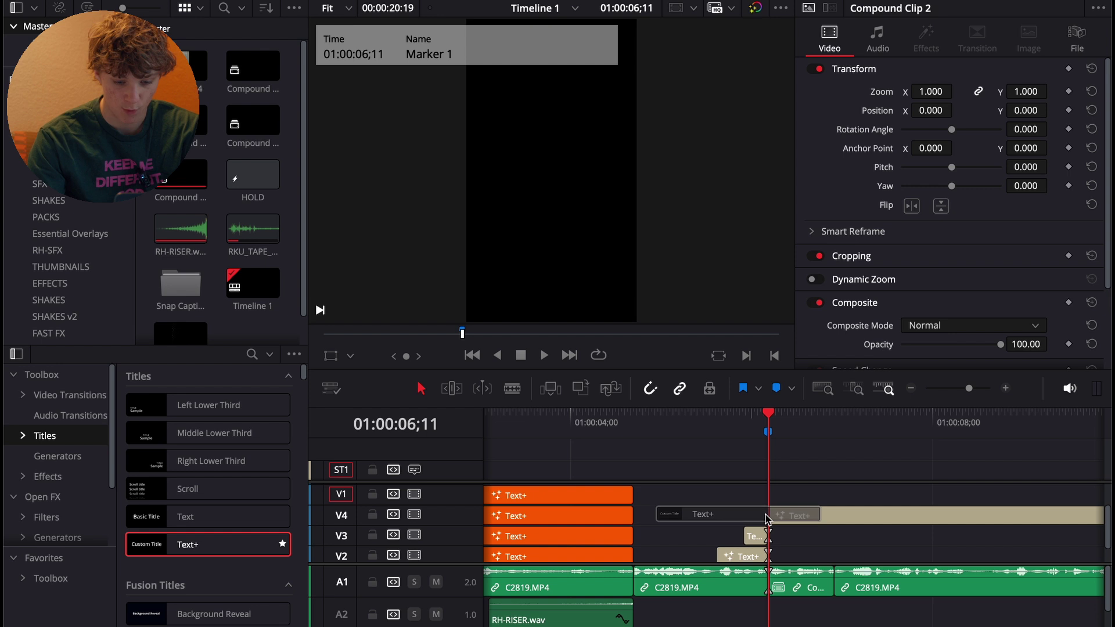
{"action": "left_click", "coordinate": [837, 420]}
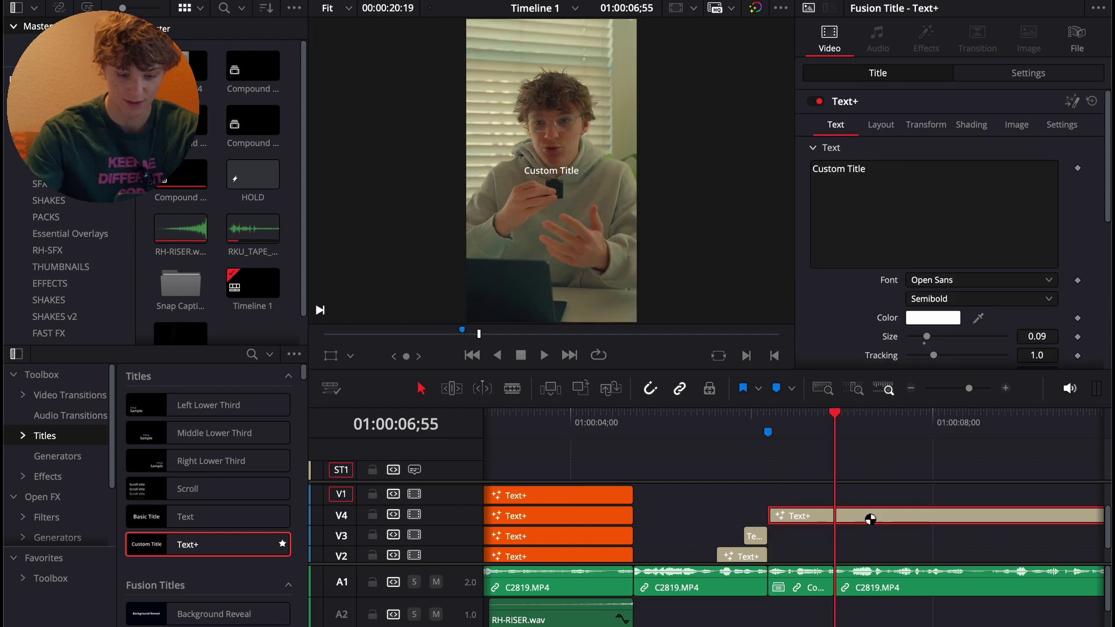
{"action": "key", "text": "super+b"}
{"action": "left_click", "coordinate": [866, 514]}
{"action": "key", "text": "BackSpace"}
Set the new title's text to DREAM CLIENTS on two lines in the Nexa Rust Sans-Trial font
{"action": "left_click", "coordinate": [784, 439]}
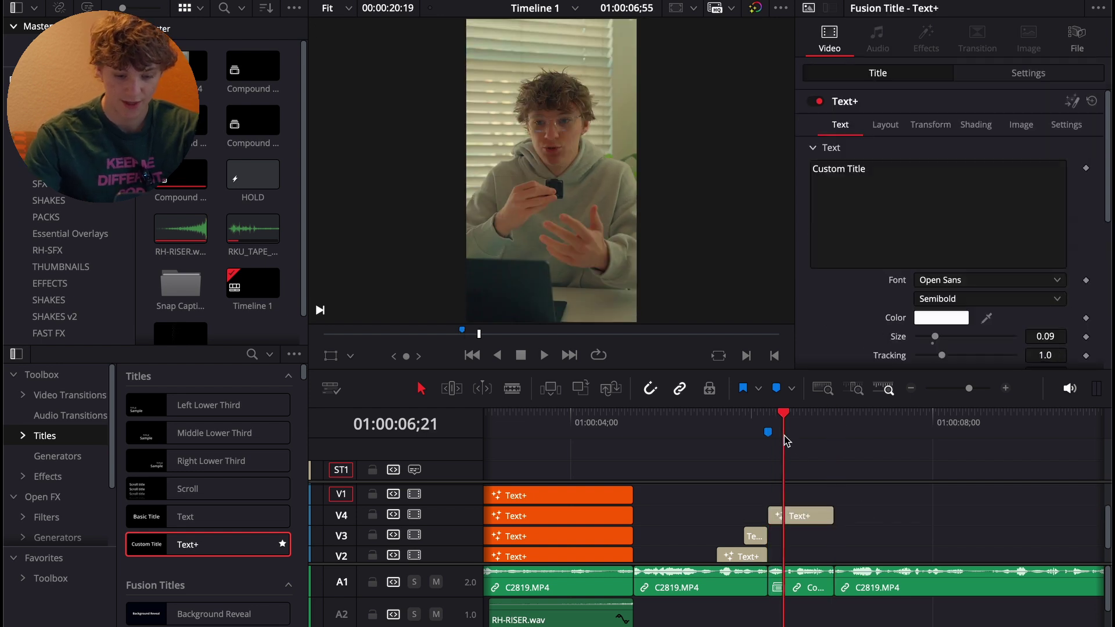
{"action": "left_click", "coordinate": [797, 514]}
{"action": "type", "text": "DREAM"}
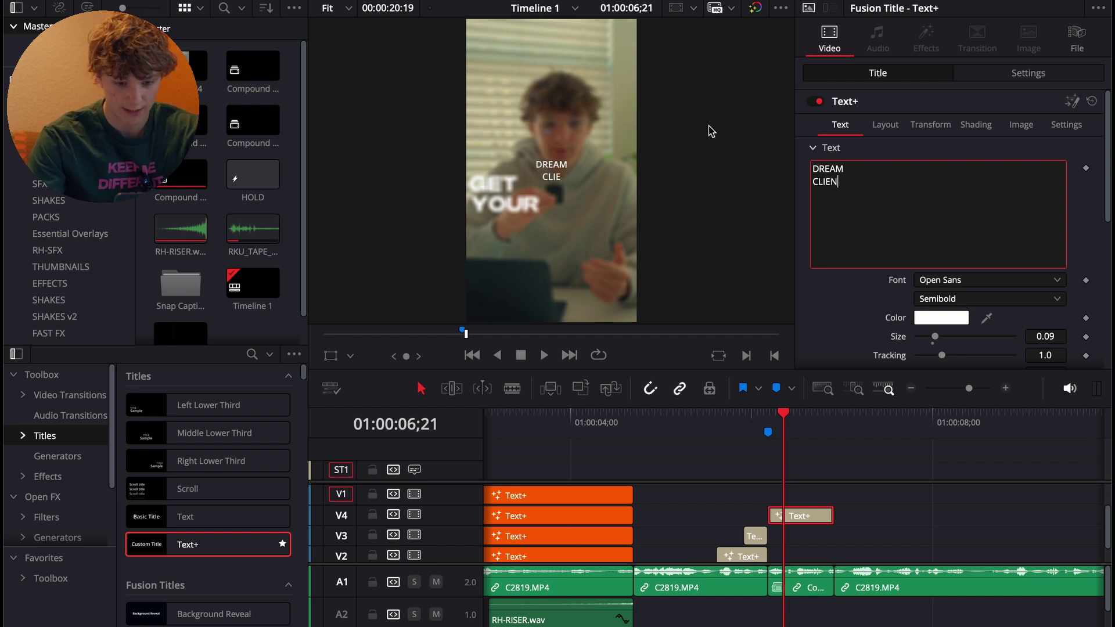
{"action": "left_click", "coordinate": [941, 280]}
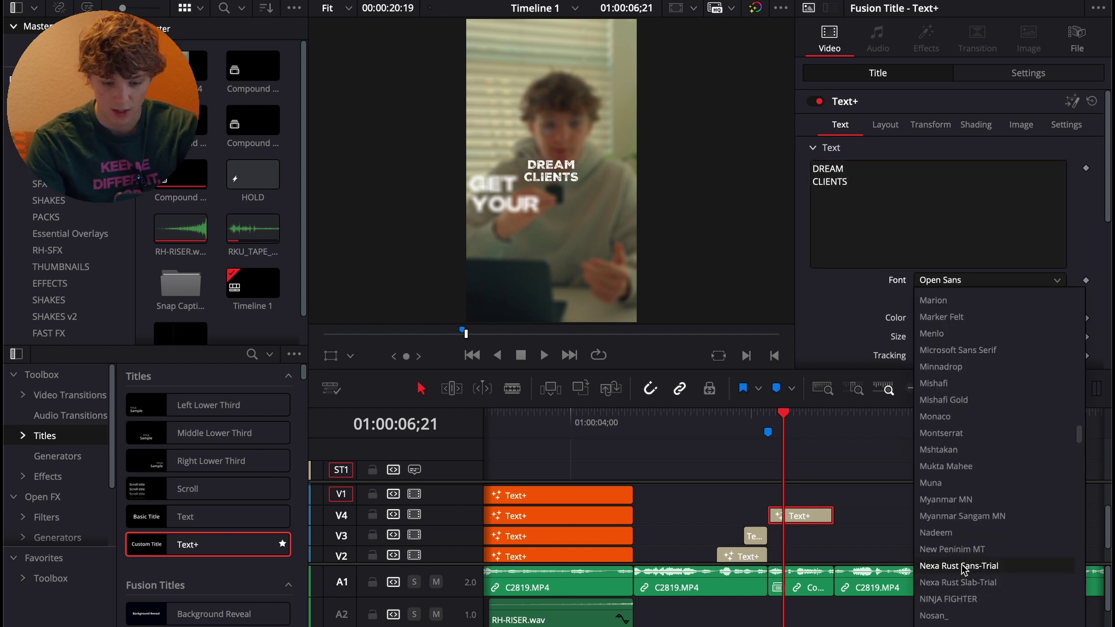
{"action": "left_click", "coordinate": [964, 566]}
Enlarge the DREAM CLIENTS title to size 0.2598 and tighten its line spacing
{"action": "left_click_drag", "start_coordinate": [937, 340], "coordinate": [969, 344]}
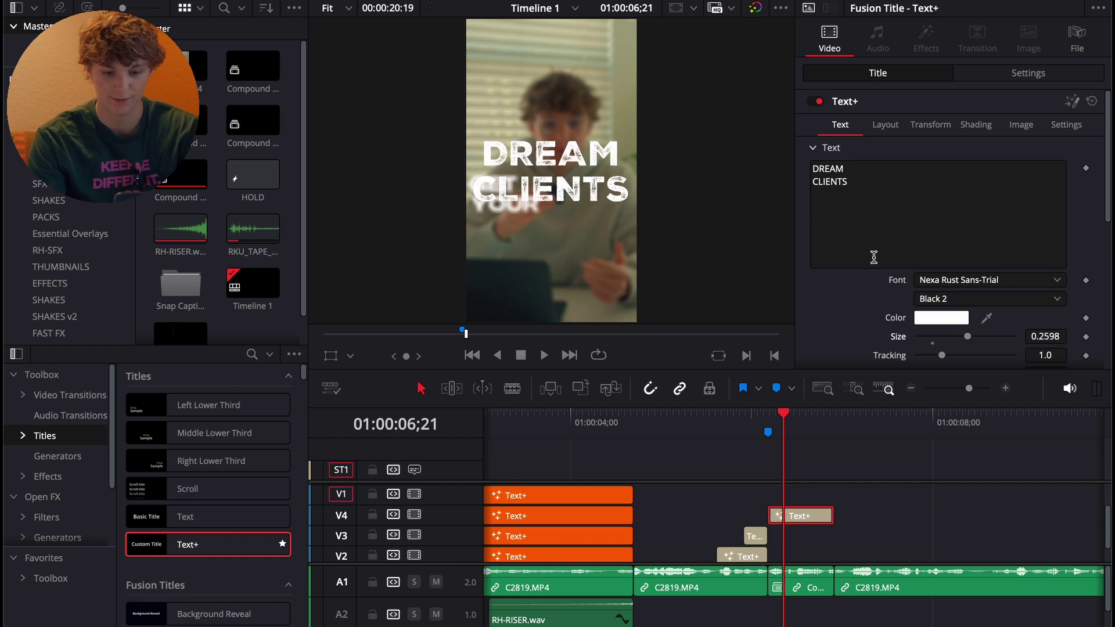
{"action": "scroll", "coordinate": [874, 257], "scroll_direction": "down", "scroll_amount": 3}
{"action": "left_click_drag", "start_coordinate": [945, 303], "coordinate": [936, 303]}
{"action": "scroll", "coordinate": [880, 182], "scroll_direction": "up", "scroll_amount": 3}
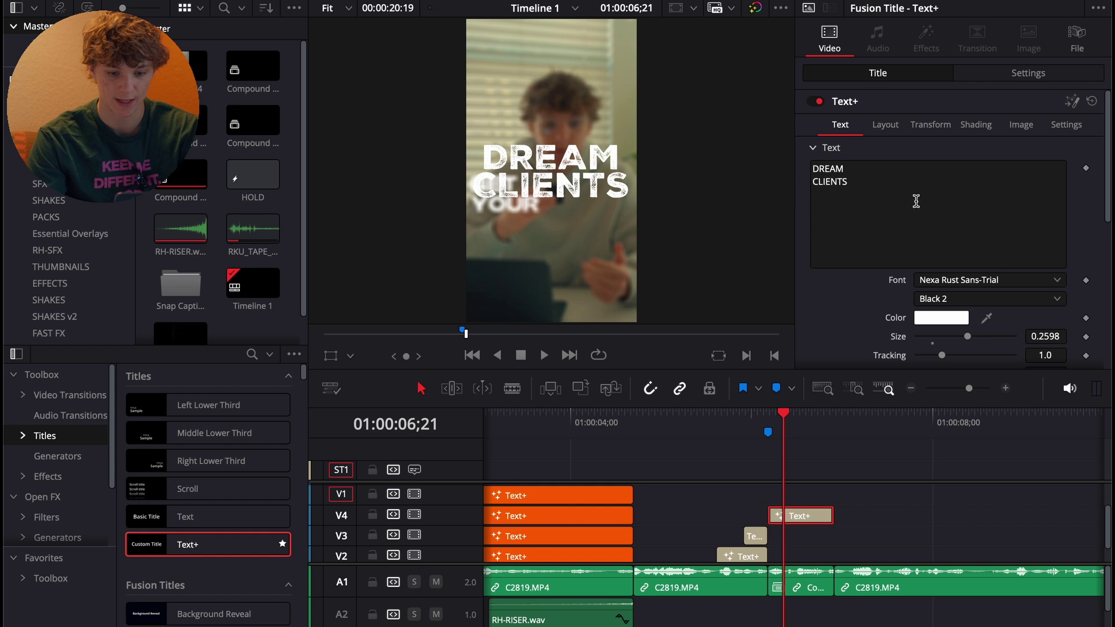
Fine-tune the DREAM CLIENTS title to size 0.2638 and lower it to Center Y 0.482
{"action": "left_click_drag", "start_coordinate": [968, 337], "coordinate": [969, 337]}
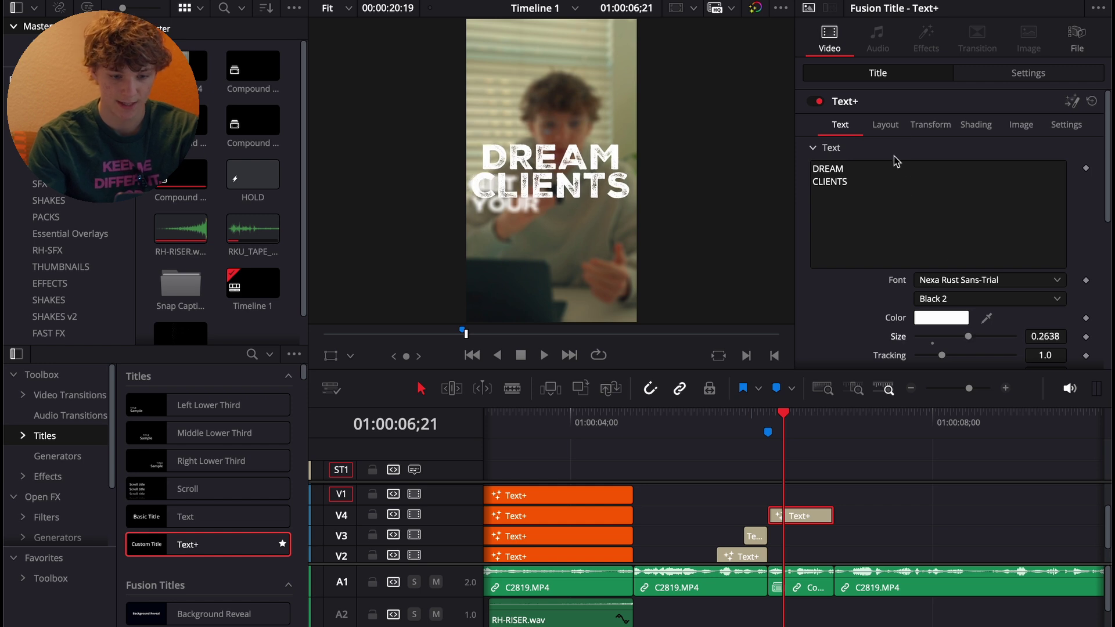
{"action": "left_click", "coordinate": [885, 126]}
{"action": "left_click_drag", "start_coordinate": [1045, 186], "coordinate": [1041, 186]}
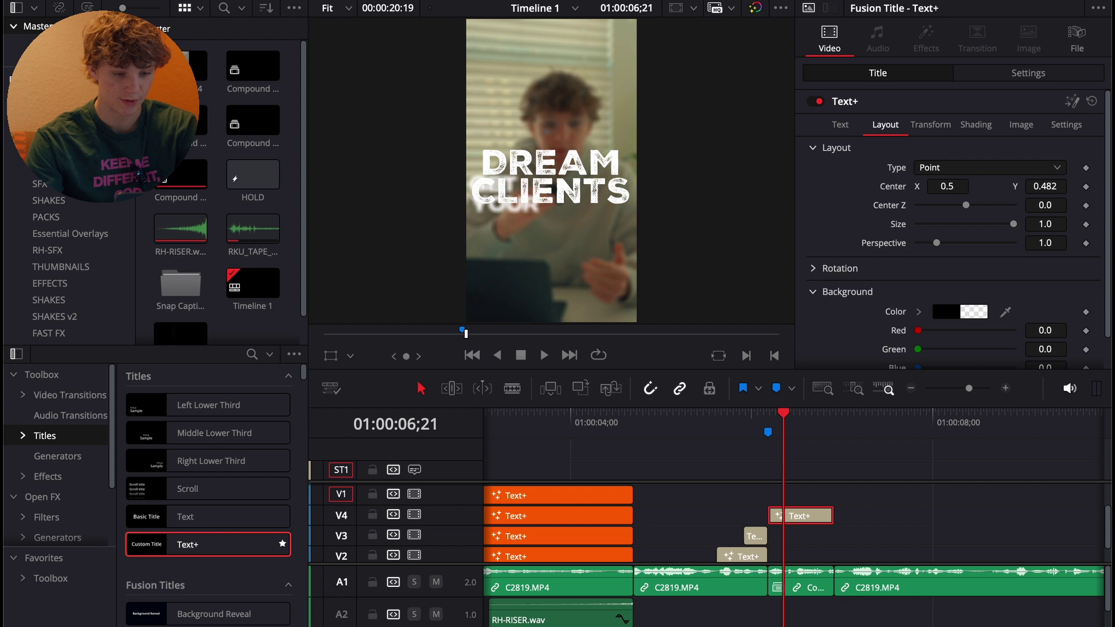
Open the DREAM CLIENTS title in Fusion and insert a Transform node between Template and MediaOut1, starting from frame 0
{"action": "key", "text": "shift+5"}
{"action": "key", "text": "shift+space"}
{"action": "type", "text": "trans"}
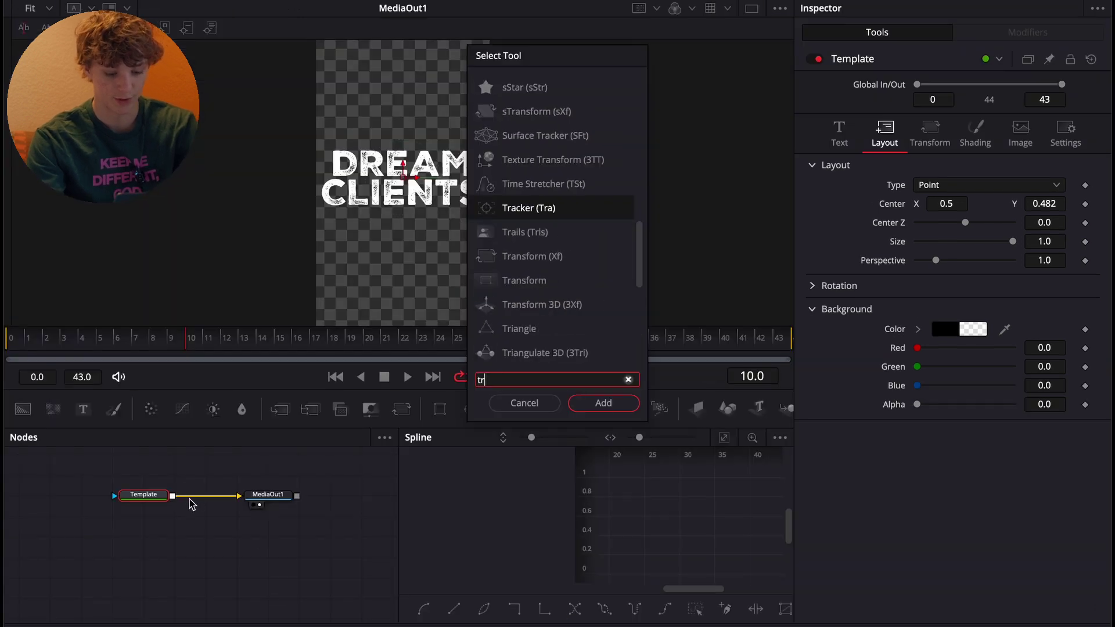
{"action": "key", "text": "Return"}
{"action": "key", "text": "Home"}
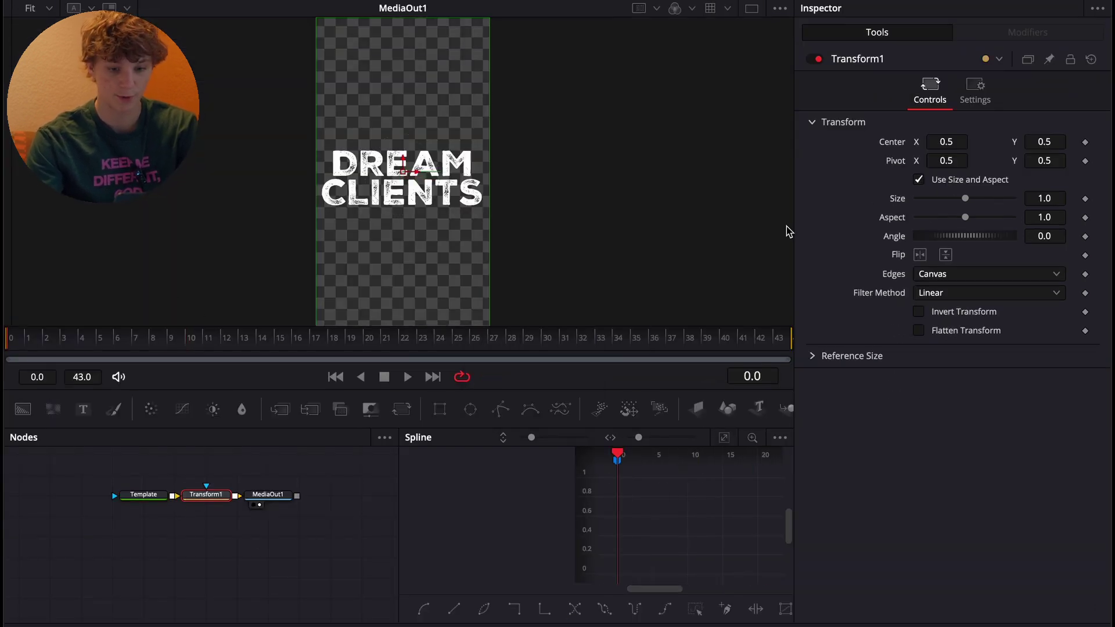
Keyframe the DREAM CLIENTS Transform to rise from Center Y -0.097 at frame 0 to its original centred position at frame 43
{"action": "left_click_drag", "start_coordinate": [1054, 142], "coordinate": [942, 142]}
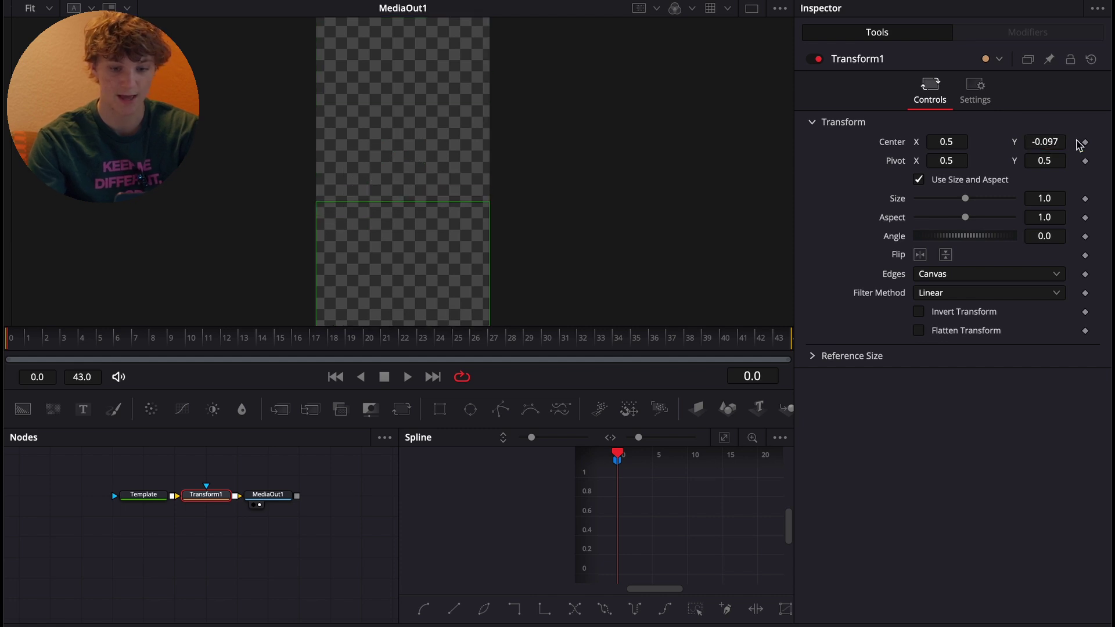
{"action": "left_click", "coordinate": [1086, 142]}
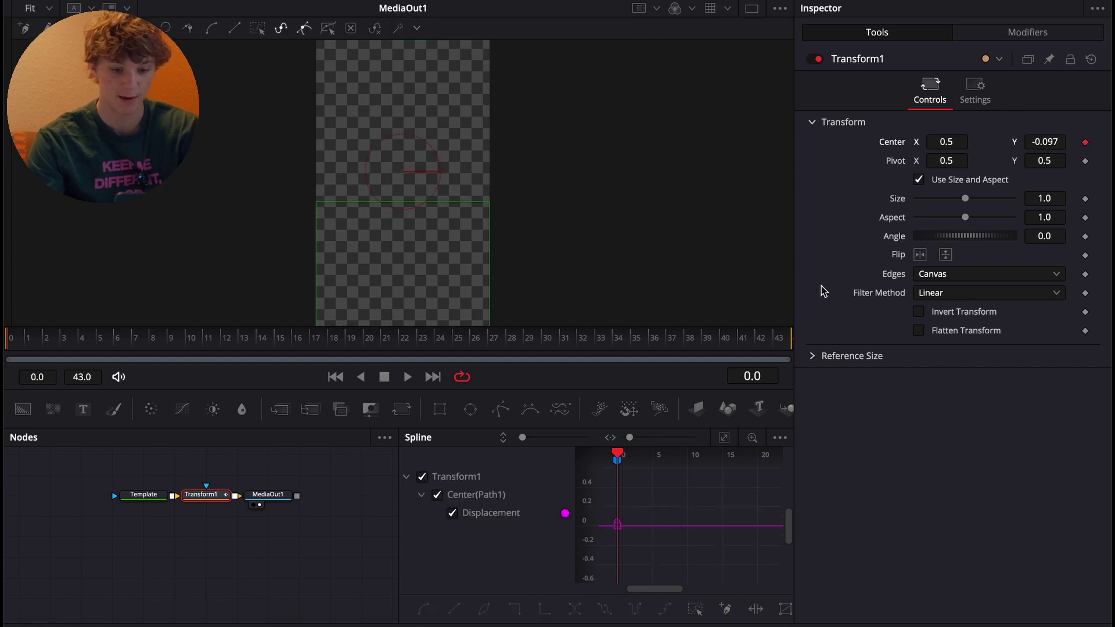
{"action": "key", "text": "End"}
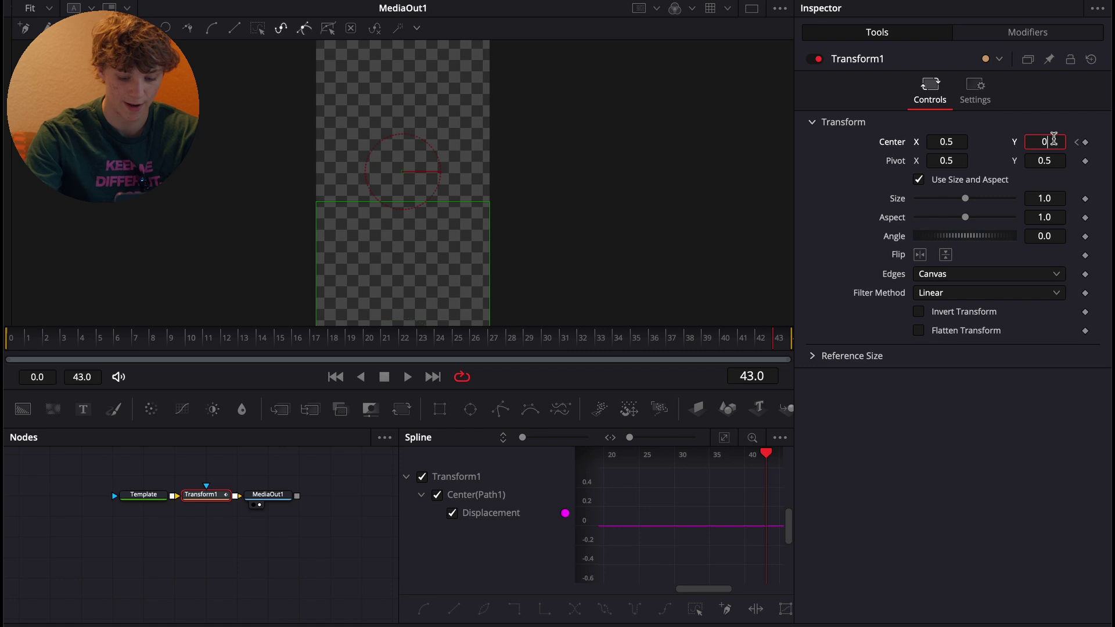
{"action": "key", "text": "Return"}
Enable motion blur on the Transform node with quality 10 and shutter angle 360
{"action": "left_click", "coordinate": [975, 92]}
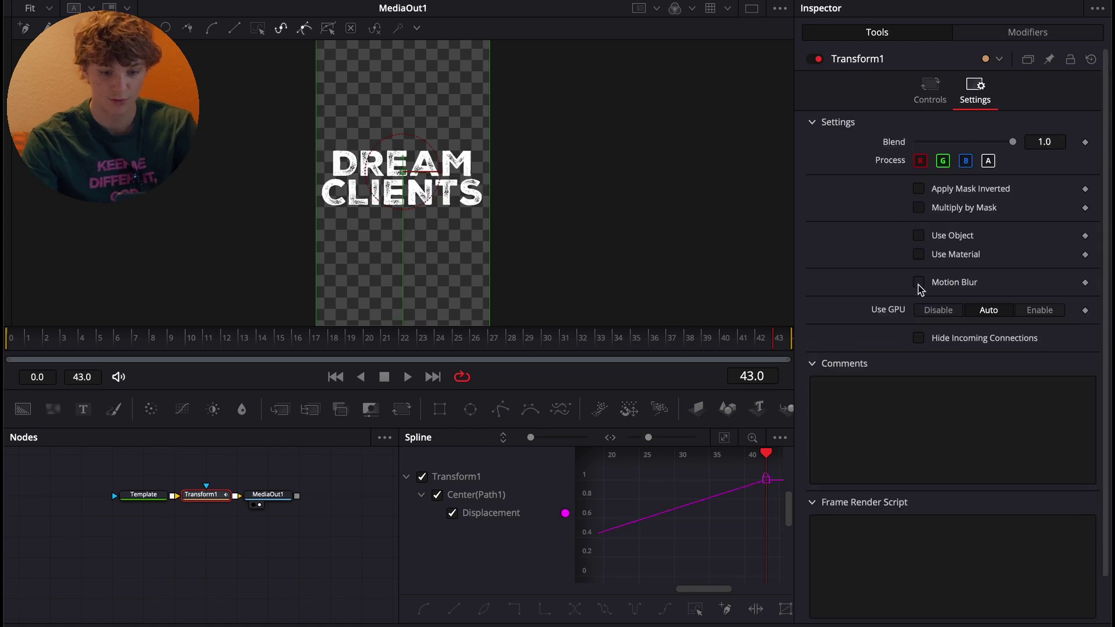
{"action": "left_click", "coordinate": [919, 283]}
{"action": "left_click_drag", "start_coordinate": [968, 322], "coordinate": [1088, 341]}
Ease both Displacement keyframes into a curve that starts fast and slows at the end, and preview the motion
{"action": "left_click", "coordinate": [724, 437]}
{"action": "key", "text": "ctrl+a"}
{"action": "right_click", "coordinate": [732, 553]}
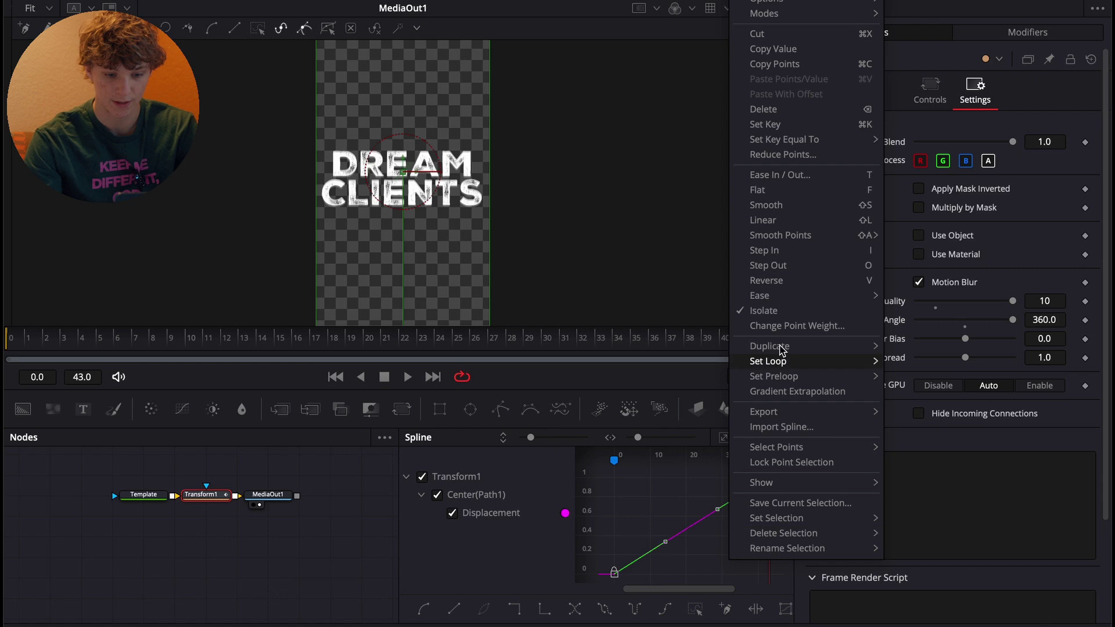
{"action": "mouse_move", "coordinate": [773, 297]}
{"action": "left_click", "coordinate": [921, 342]}
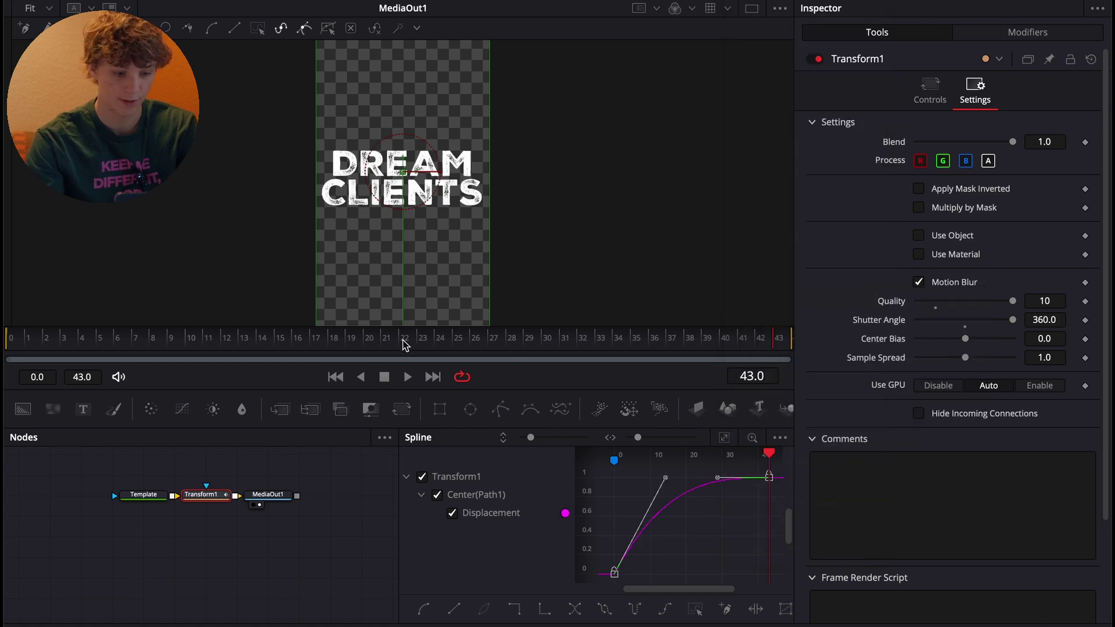
{"action": "key", "text": "space"}
{"action": "key", "text": "space"}
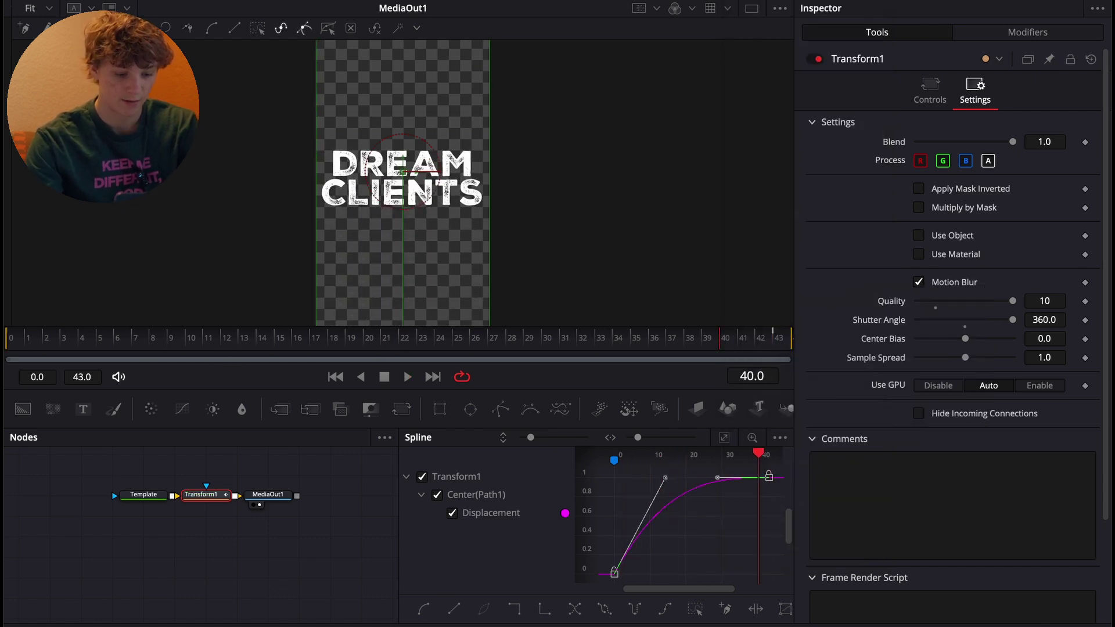
Return to the edit timeline and play back the DREAM CLIENTS animation from its first frame to its end
{"action": "key", "text": "shift+4"}
{"action": "left_click", "coordinate": [741, 419]}
{"action": "key", "text": "space"}
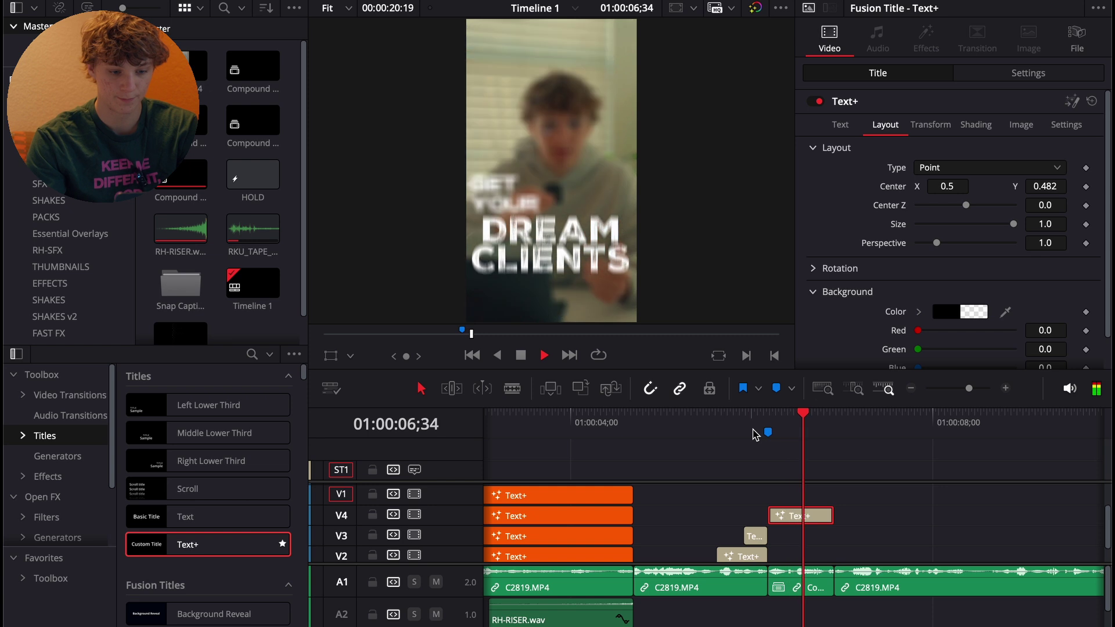
{"action": "key", "text": "space"}
{"action": "left_click", "coordinate": [769, 427]}
{"action": "key", "text": "space"}
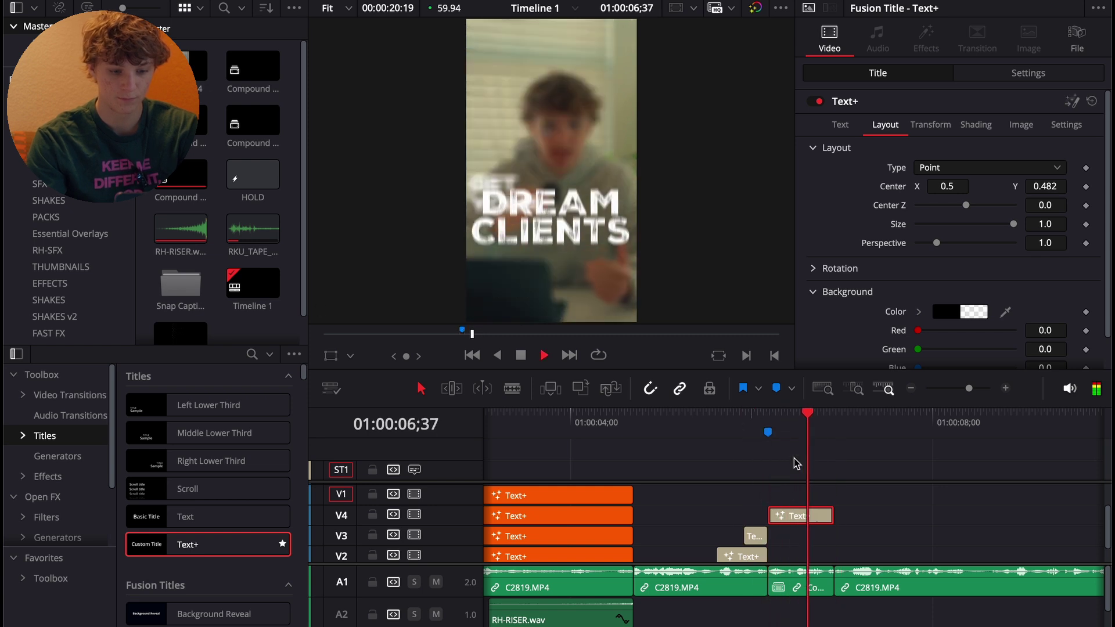
{"action": "key", "text": "space"}
{"action": "left_click", "coordinate": [1010, 388]}
{"action": "left_click_drag", "start_coordinate": [792, 429], "coordinate": [662, 422]}
{"action": "key", "text": "space"}
{"action": "key", "text": "space"}
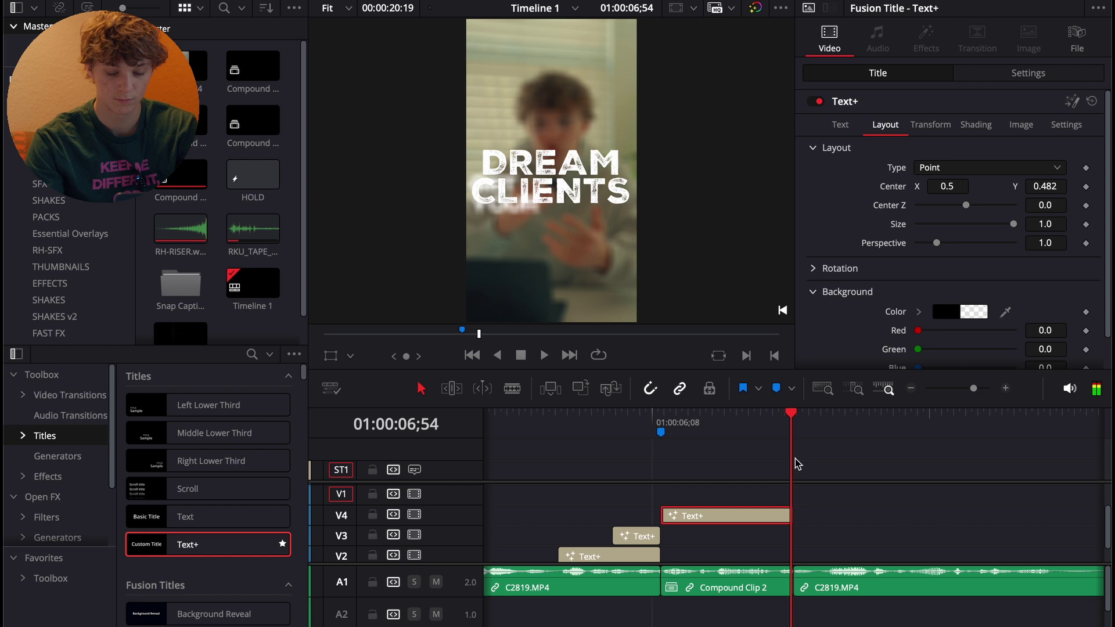
Place Vert Transition 2.mov from the EFFECTS bin over the cut ending the DREAM CLIENTS title, with composite mode Screen
{"action": "left_click", "coordinate": [51, 283]}
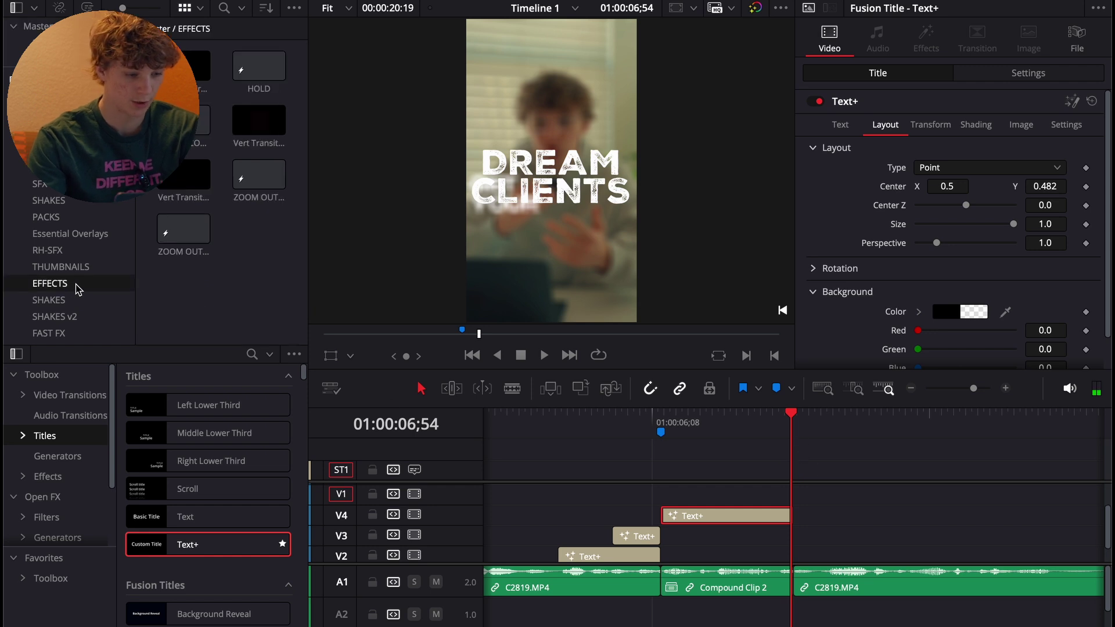
{"action": "left_click_drag", "start_coordinate": [192, 177], "coordinate": [785, 512]}
{"action": "left_click", "coordinate": [962, 324]}
{"action": "scroll", "coordinate": [959, 419], "scroll_direction": "down", "scroll_amount": 5}
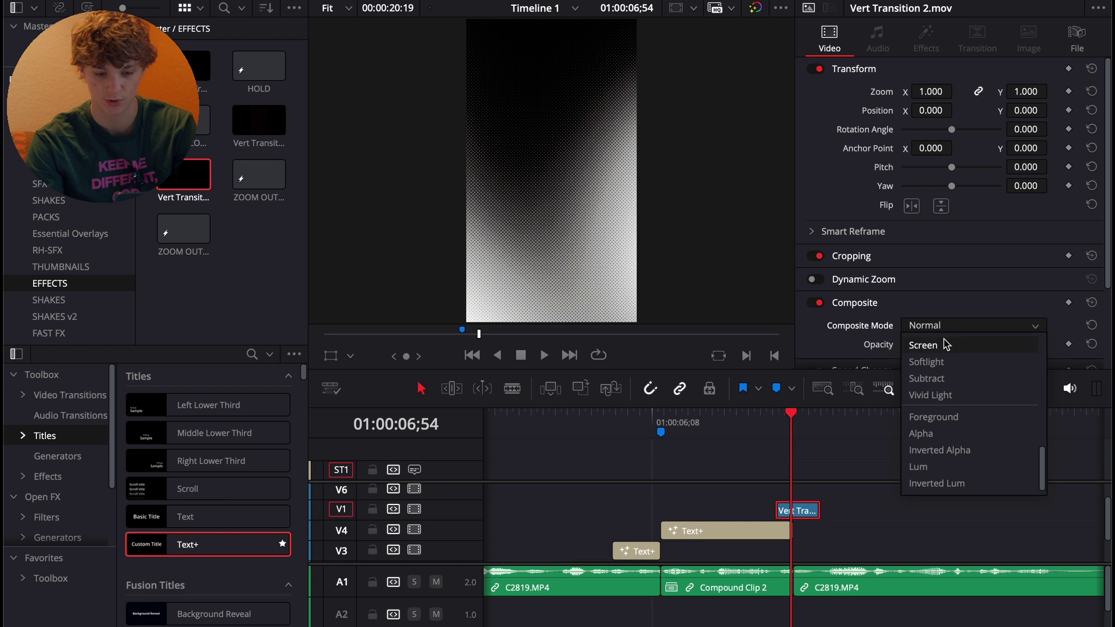
{"action": "left_click", "coordinate": [929, 347]}
{"action": "left_click", "coordinate": [1005, 388]}
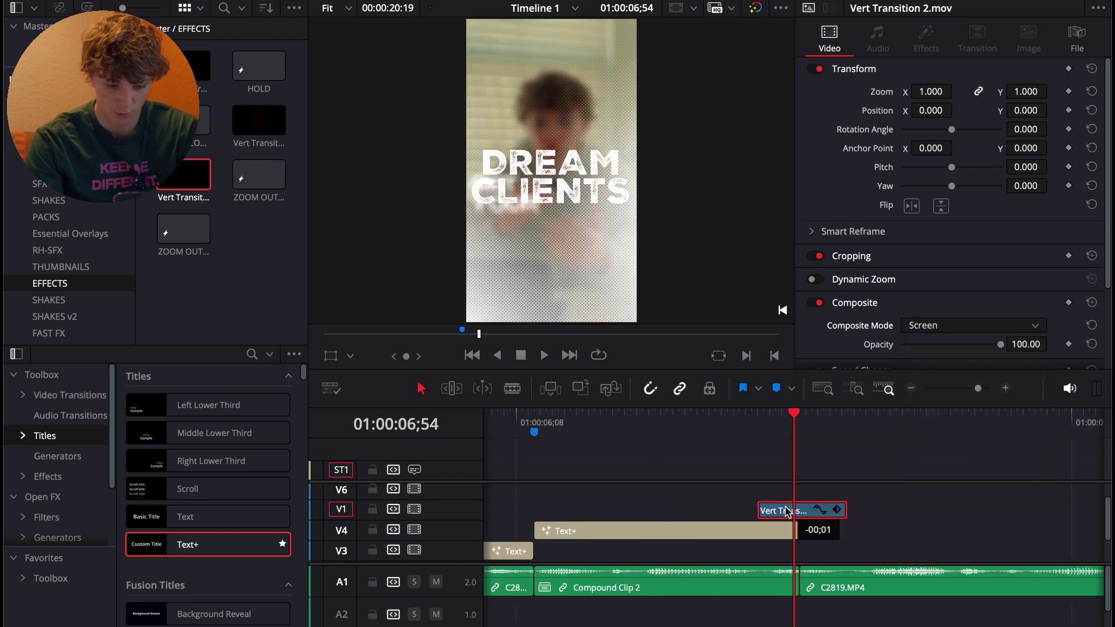
Add RH-CAMERA4.wav from the RH-SFX bin under the transition on audio track A2 at volume -6.80, and preview it
{"action": "left_click", "coordinate": [47, 233]}
{"action": "left_click", "coordinate": [46, 250]}
{"action": "scroll", "coordinate": [180, 227], "scroll_direction": "down", "scroll_amount": 1}
{"action": "scroll", "coordinate": [234, 191], "scroll_direction": "down", "scroll_amount": 4}
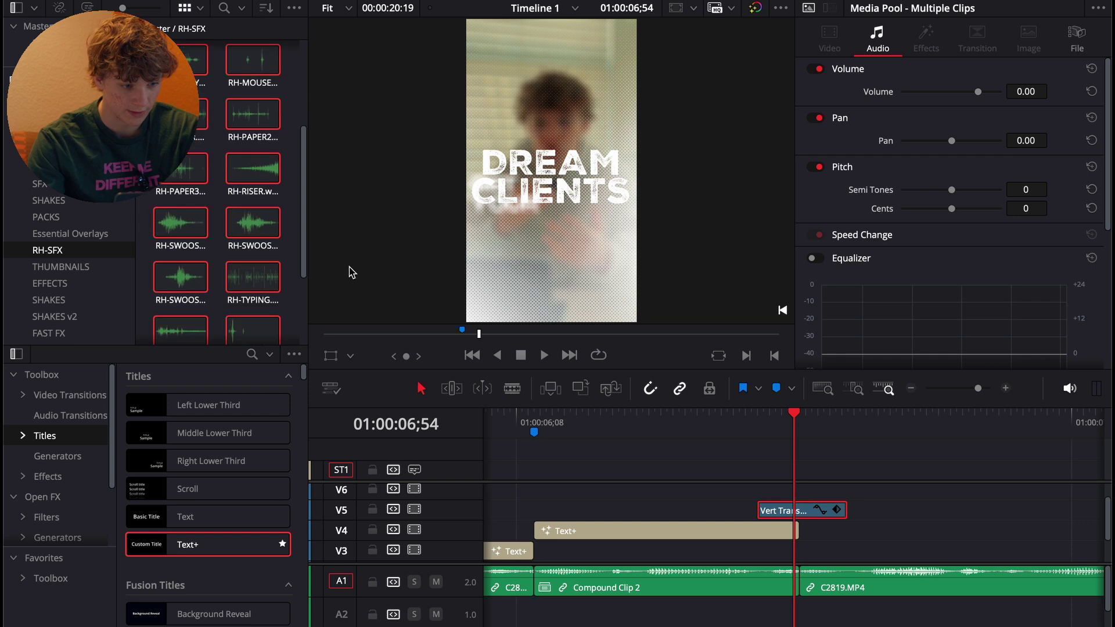
{"action": "left_click_drag", "start_coordinate": [197, 178], "coordinate": [787, 610]}
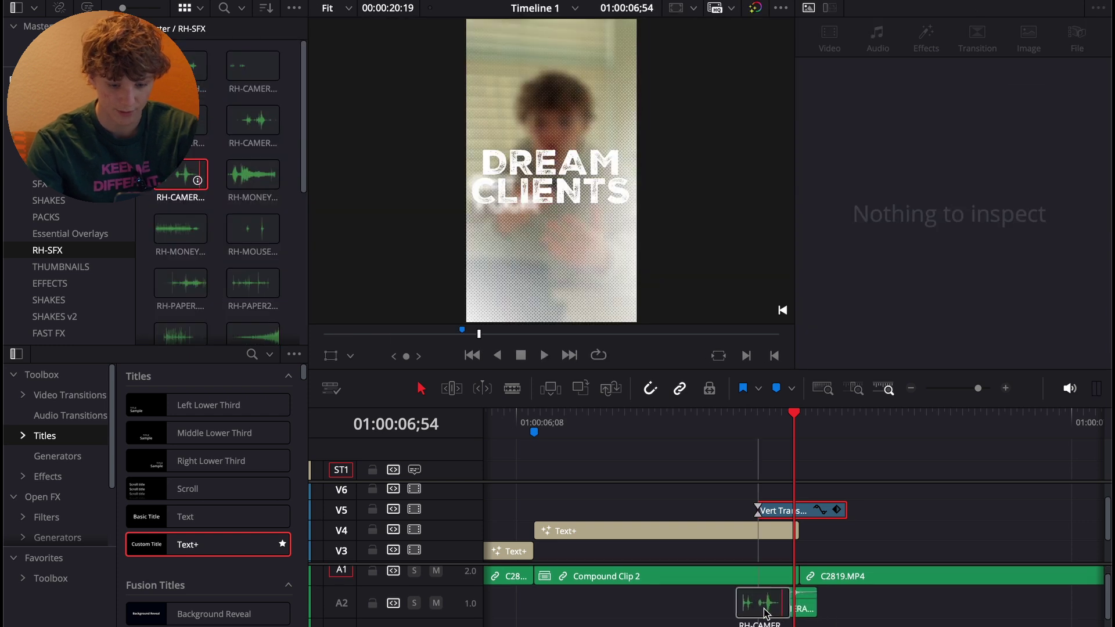
{"action": "left_click", "coordinate": [730, 423]}
{"action": "key", "text": "space"}
{"action": "key", "text": "space"}
{"action": "left_click", "coordinate": [748, 423]}
{"action": "key", "text": "space"}
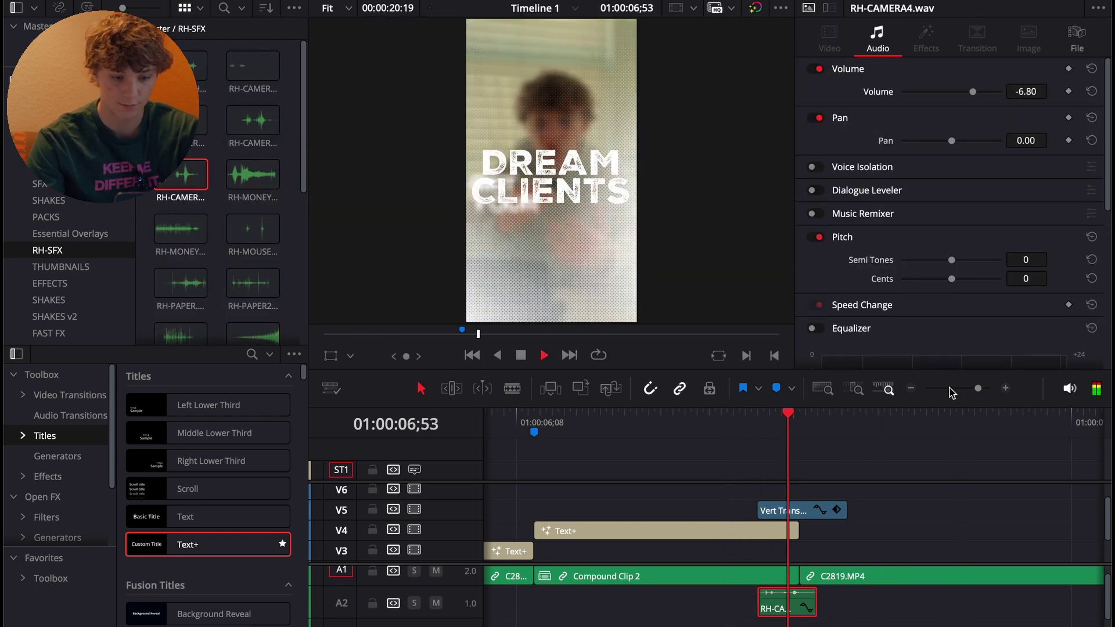
Play through the remaining footage and replay the edit from the opening hook to past the DREAM CLIENTS transition
{"action": "left_click", "coordinate": [911, 389]}
{"action": "left_click", "coordinate": [910, 389]}
{"action": "left_click", "coordinate": [911, 388]}
{"action": "left_click", "coordinate": [911, 389]}
{"action": "left_click", "coordinate": [910, 389]}
{"action": "key", "text": "space"}
{"action": "left_click", "coordinate": [658, 536]}
{"action": "scroll", "coordinate": [658, 535], "scroll_direction": "down", "scroll_amount": 2}
{"action": "key", "text": "space"}
{"action": "left_click", "coordinate": [1005, 389]}
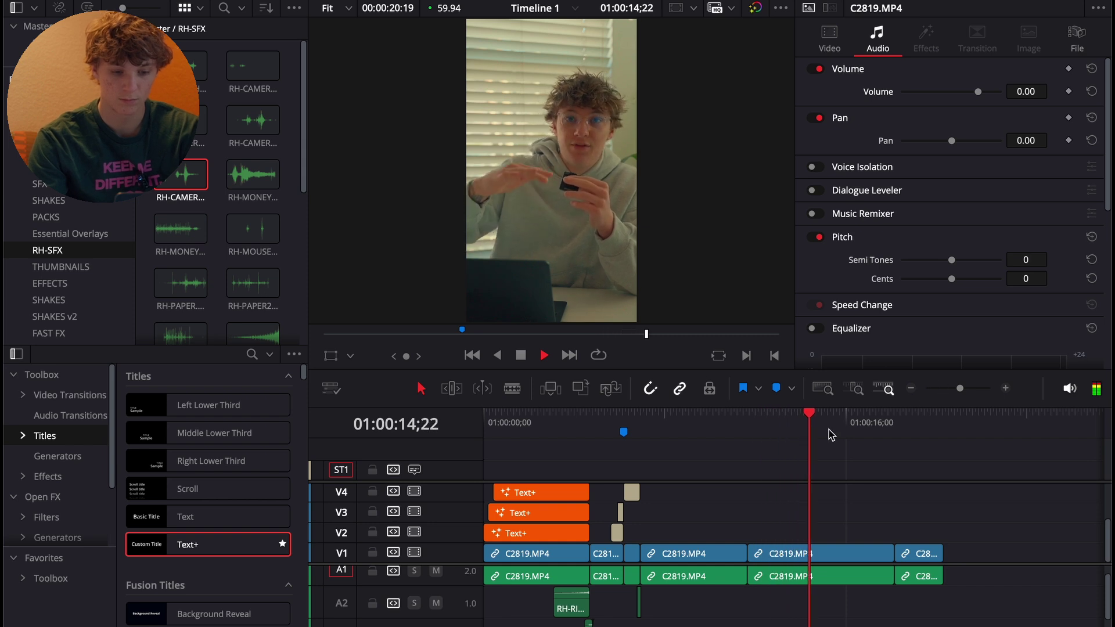
{"action": "left_click_drag", "start_coordinate": [764, 419], "coordinate": [384, 432]}
{"action": "key", "text": "space"}
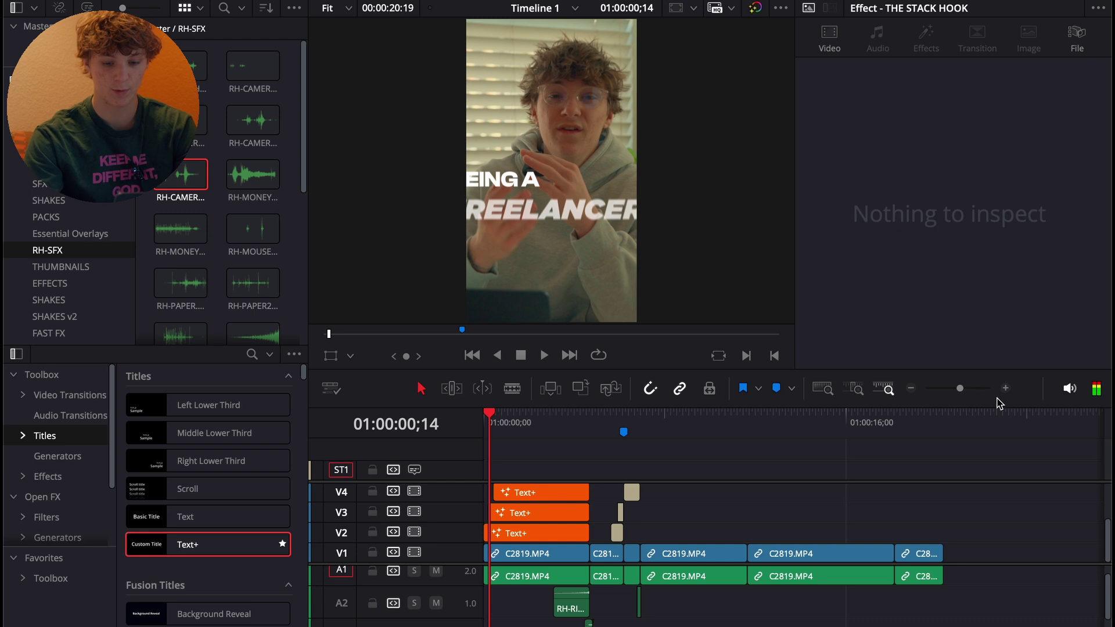
{"action": "left_click", "coordinate": [1007, 388]}
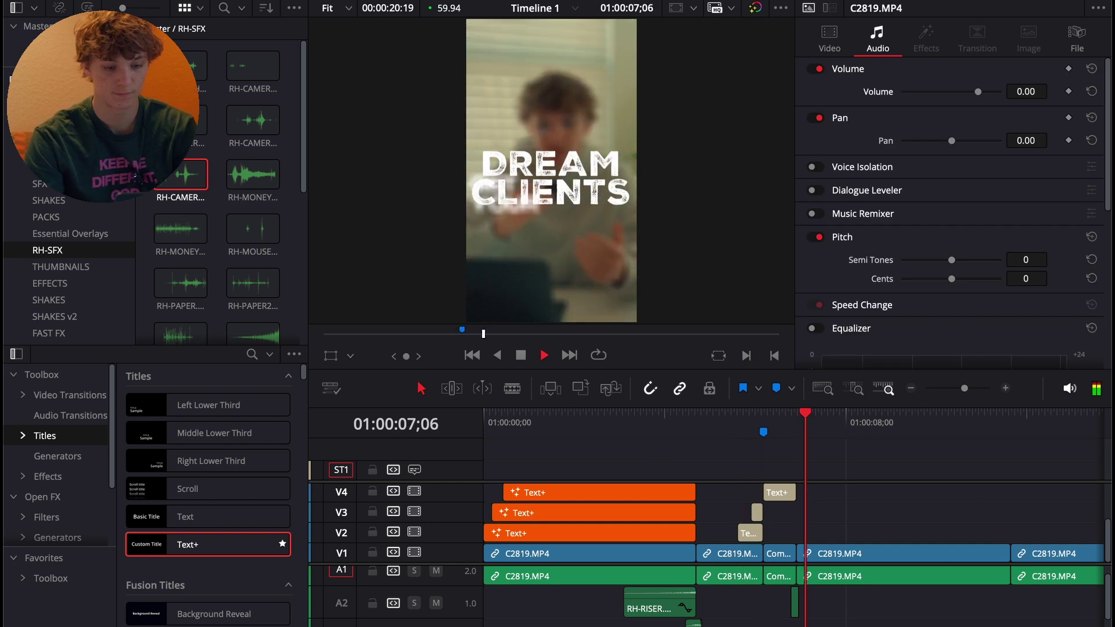
{"action": "left_click", "coordinate": [911, 388]}
{"action": "key", "text": "space"}
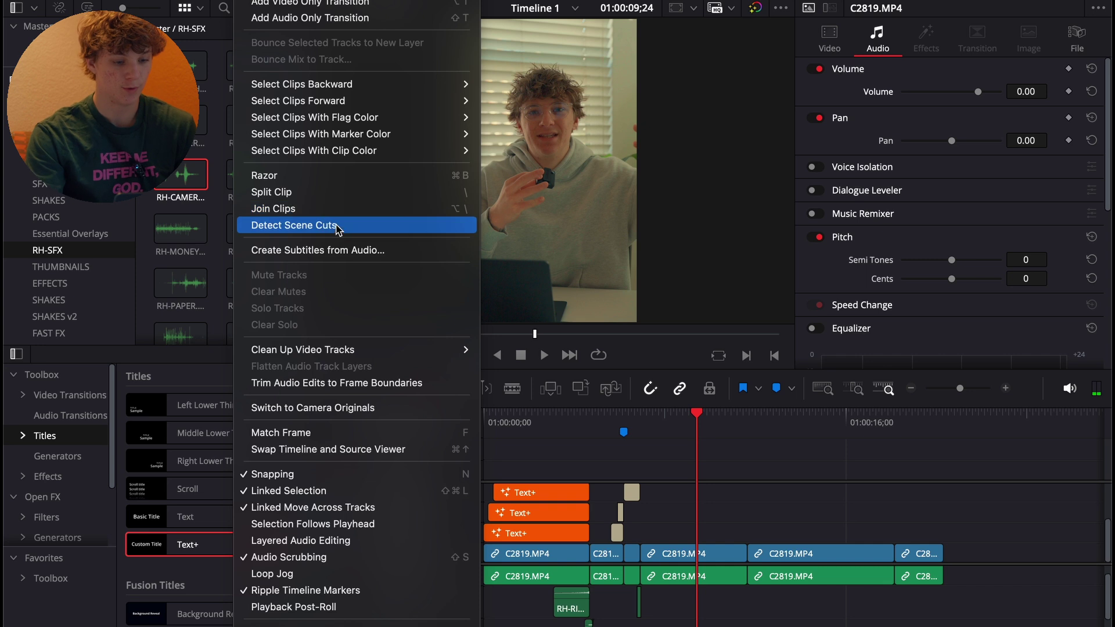
Create subtitles from audio with the Subtitle Default preset, 18 characters per line, single lines and a 0-frame gap
{"action": "left_click", "coordinate": [336, 255]}
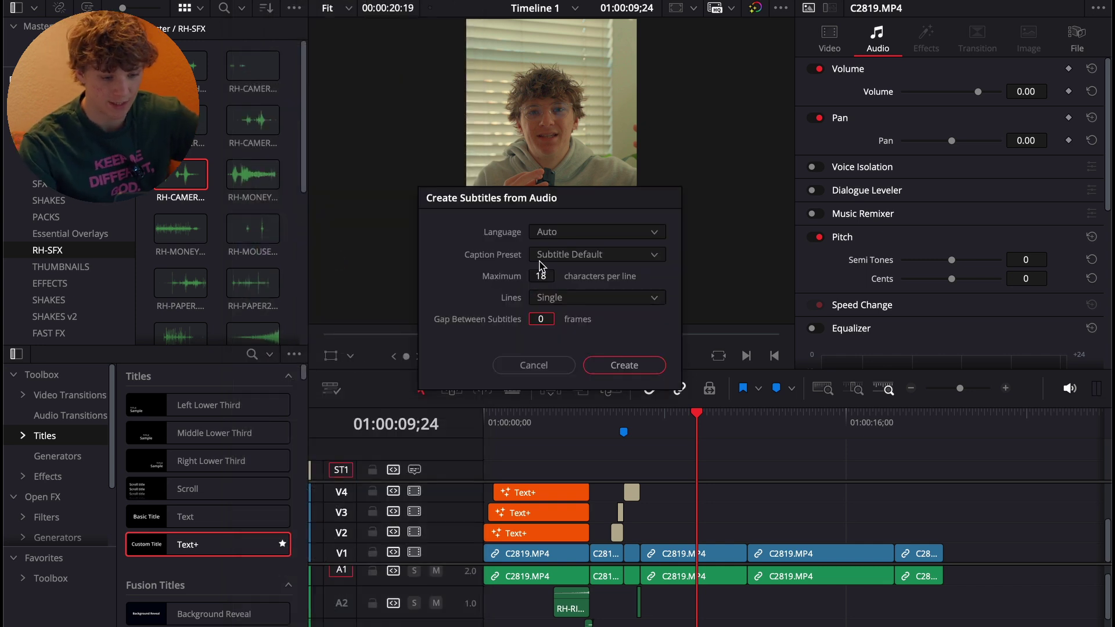
{"action": "left_click", "coordinate": [608, 362]}
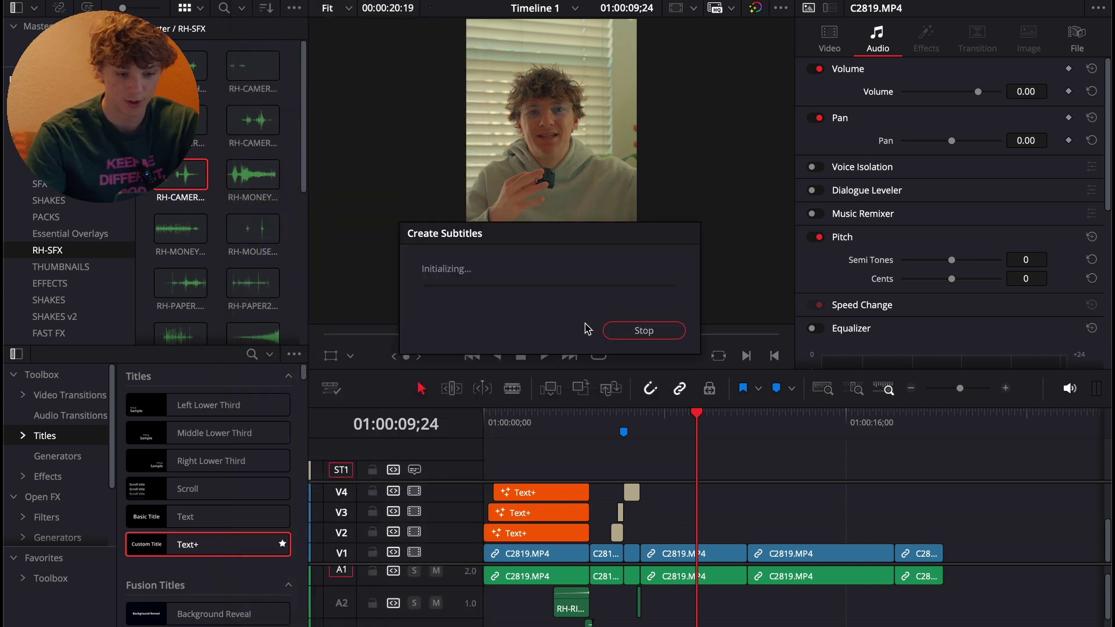
{"action": "left_click_drag", "start_coordinate": [556, 241], "coordinate": [953, 37]}
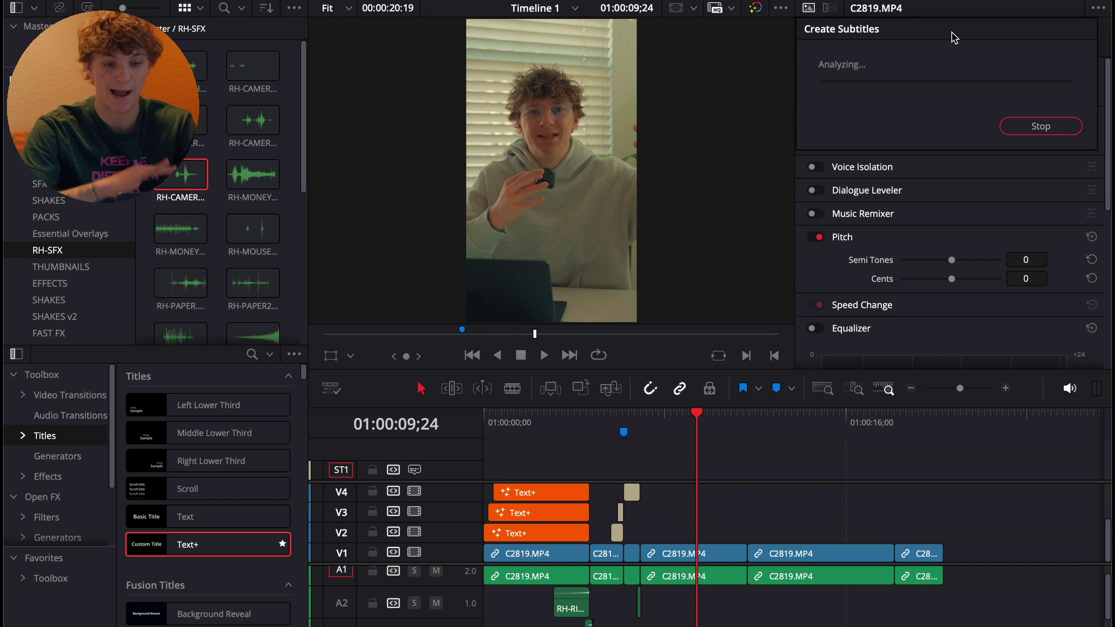
{"action": "left_click_drag", "start_coordinate": [954, 38], "coordinate": [549, 67]}
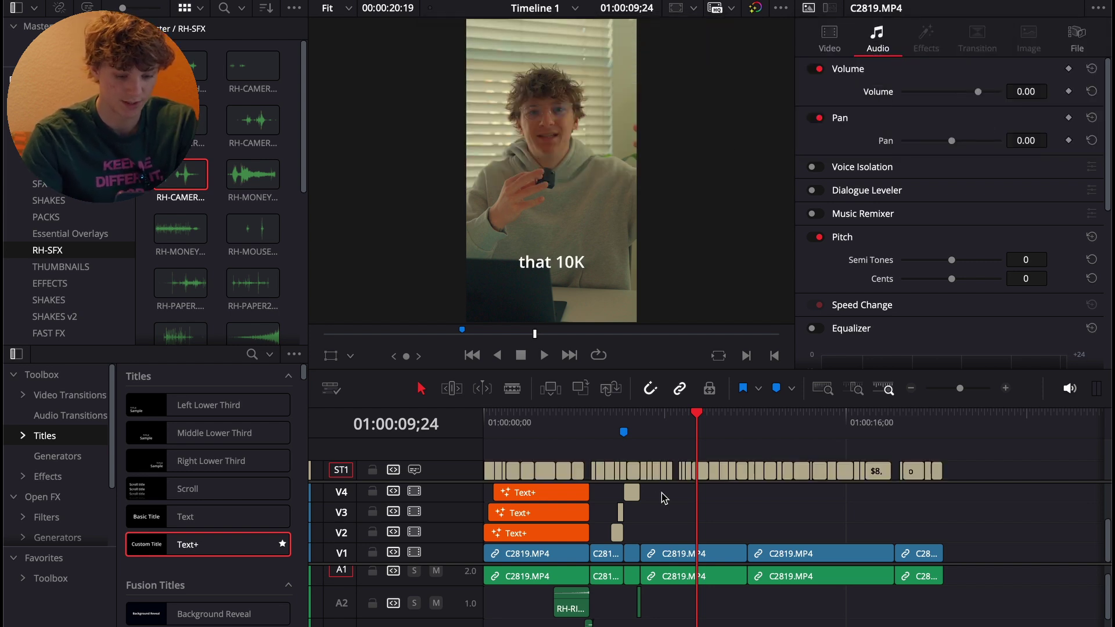
Delete all subtitles over the opening hook titles and play back from the end of the hook
{"action": "left_click", "coordinate": [579, 472]}
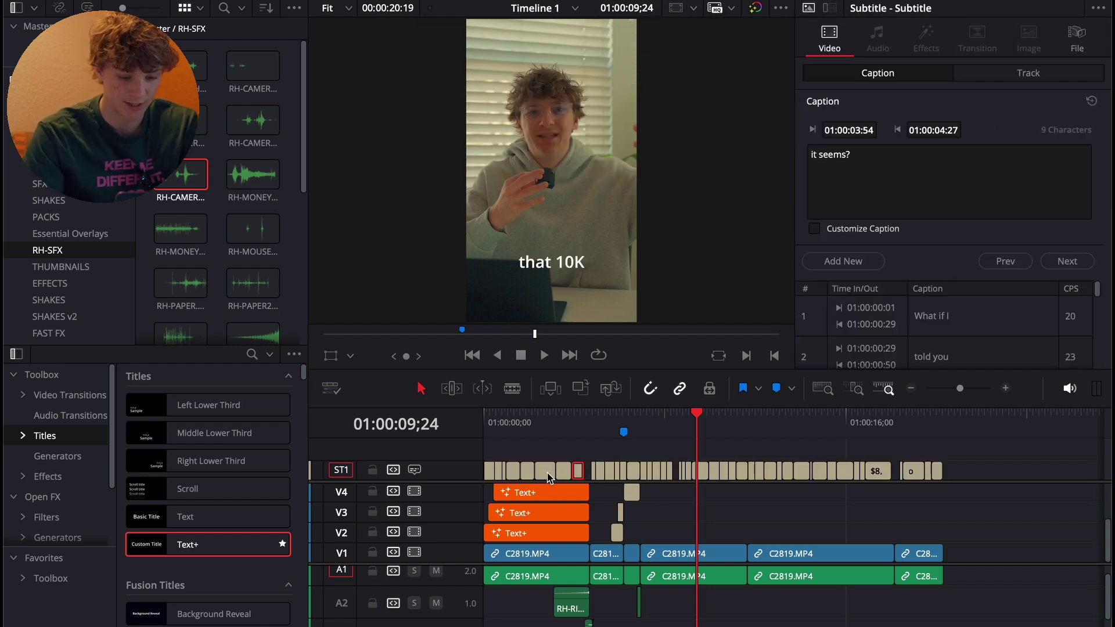
{"action": "left_click", "coordinate": [491, 471], "text": "shift"}
{"action": "key", "text": "BackSpace"}
{"action": "left_click", "coordinate": [589, 427]}
{"action": "key", "text": "space"}
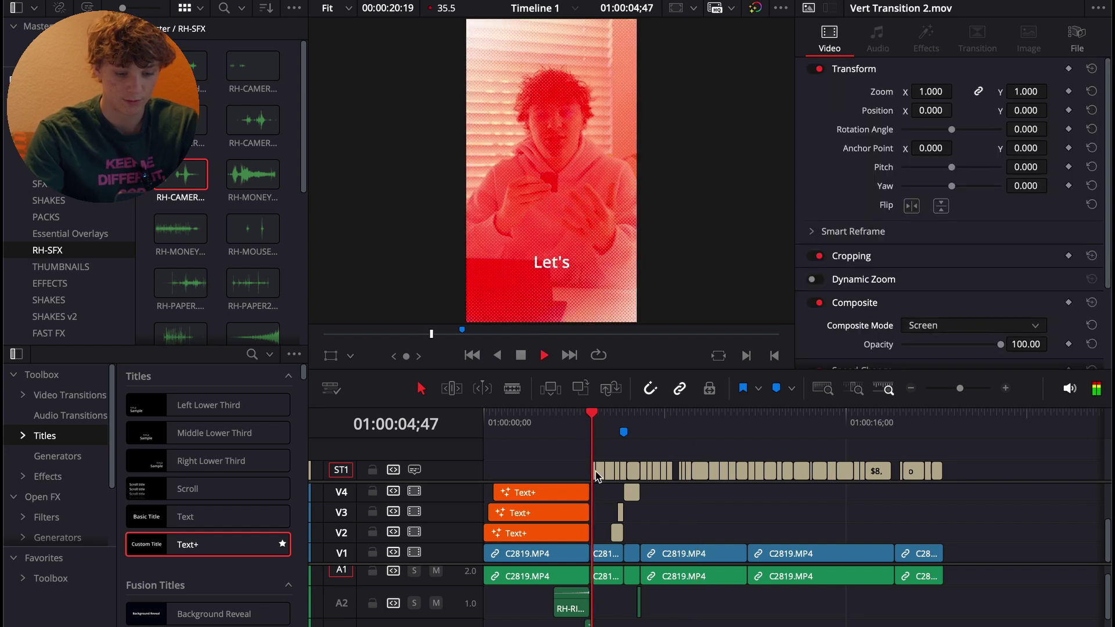
{"action": "key", "text": "space"}
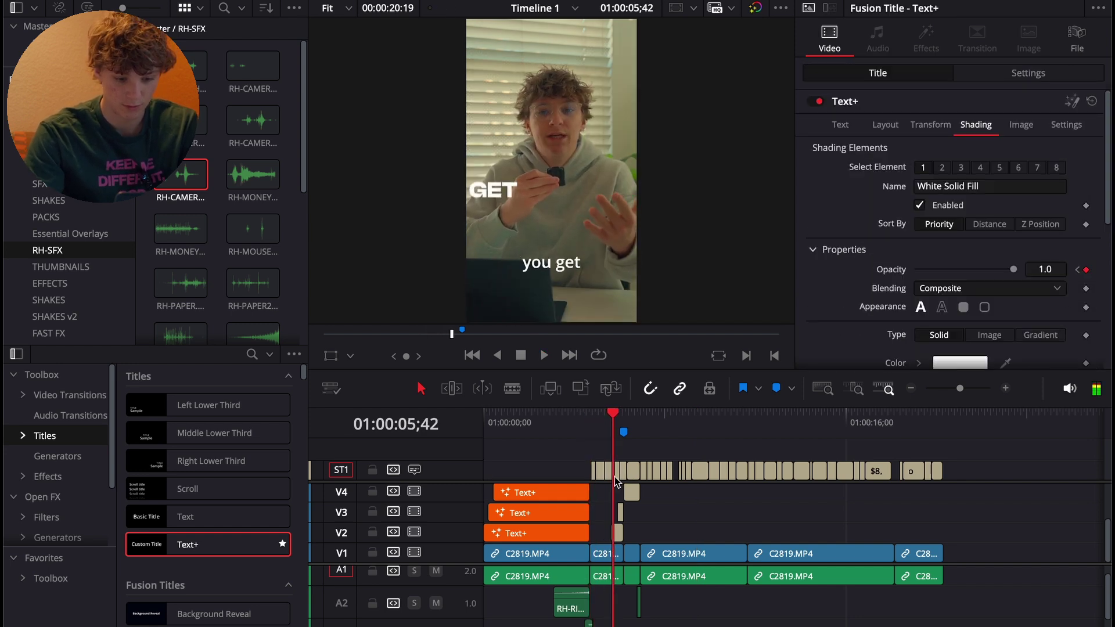
Delete the subtitles overlapping the GET YOUR DREAM CLIENTS titles and check the playback there
{"action": "left_click", "coordinate": [615, 476]}
{"action": "key", "text": "Down"}
{"action": "left_click", "coordinate": [619, 475]}
{"action": "left_click", "coordinate": [636, 471], "text": "shift"}
{"action": "key", "text": "BackSpace"}
{"action": "key", "text": "space"}
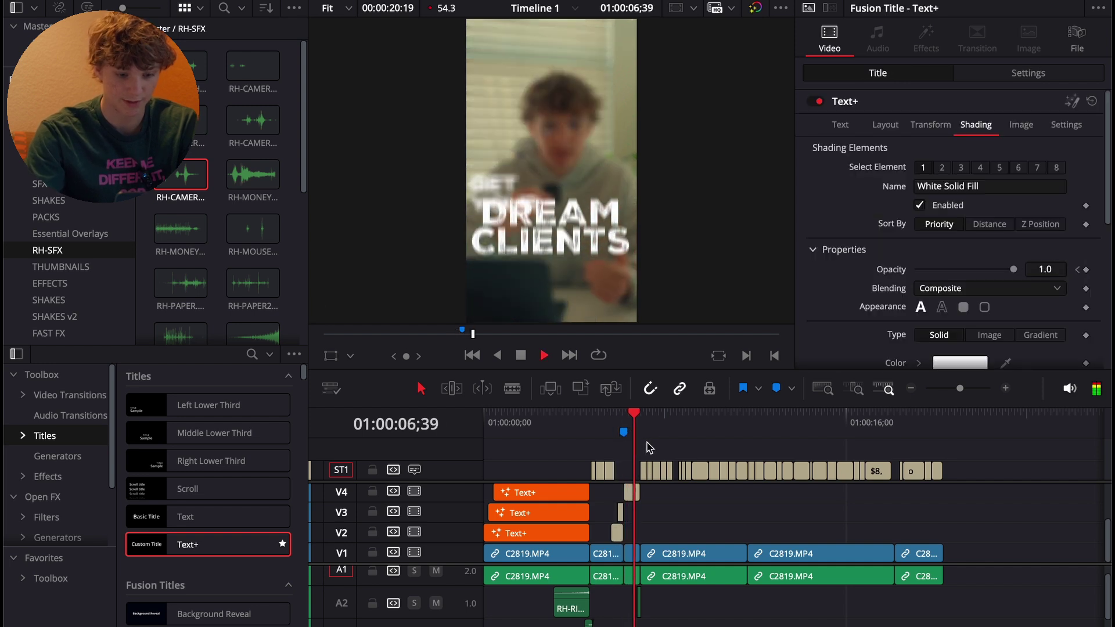
{"action": "key", "text": "space"}
Open the Snap Captions bin in the media pool and browse its caption templates
{"action": "left_click", "coordinate": [588, 427]}
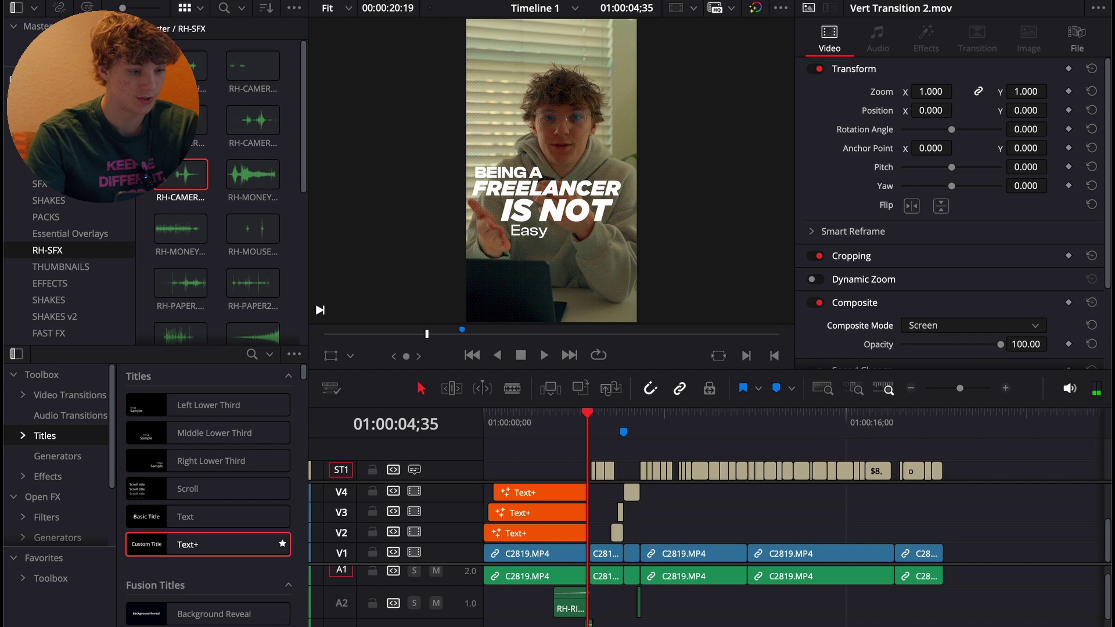
{"action": "left_click", "coordinate": [36, 26]}
{"action": "left_click", "coordinate": [57, 42]}
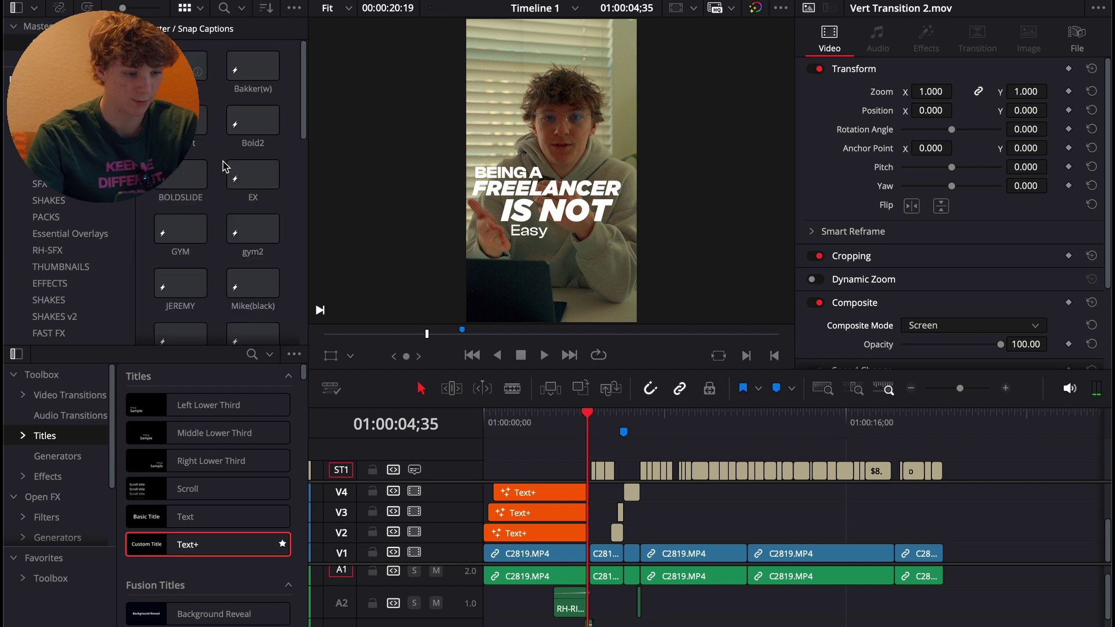
{"action": "scroll", "coordinate": [225, 174], "scroll_direction": "down", "scroll_amount": 5}
{"action": "left_click", "coordinate": [214, 319]}
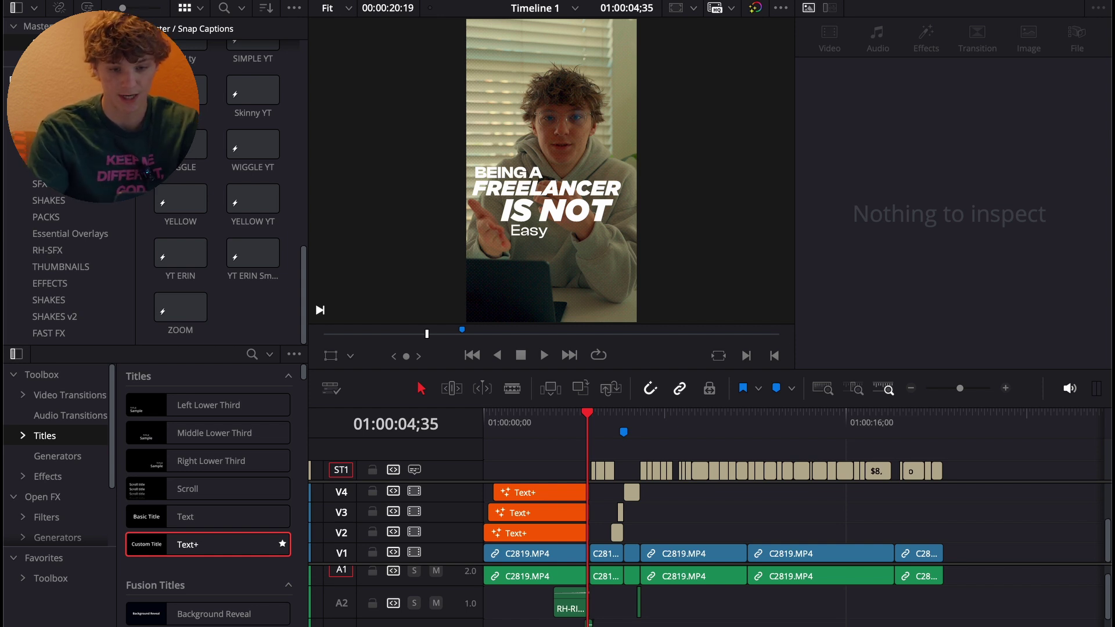
Run the Snap Captions script on the Subtitle 1 track and generate captions with the NEW Text+ template
{"action": "left_click", "coordinate": [800, 0]}
{"action": "mouse_move", "coordinate": [808, 458]}
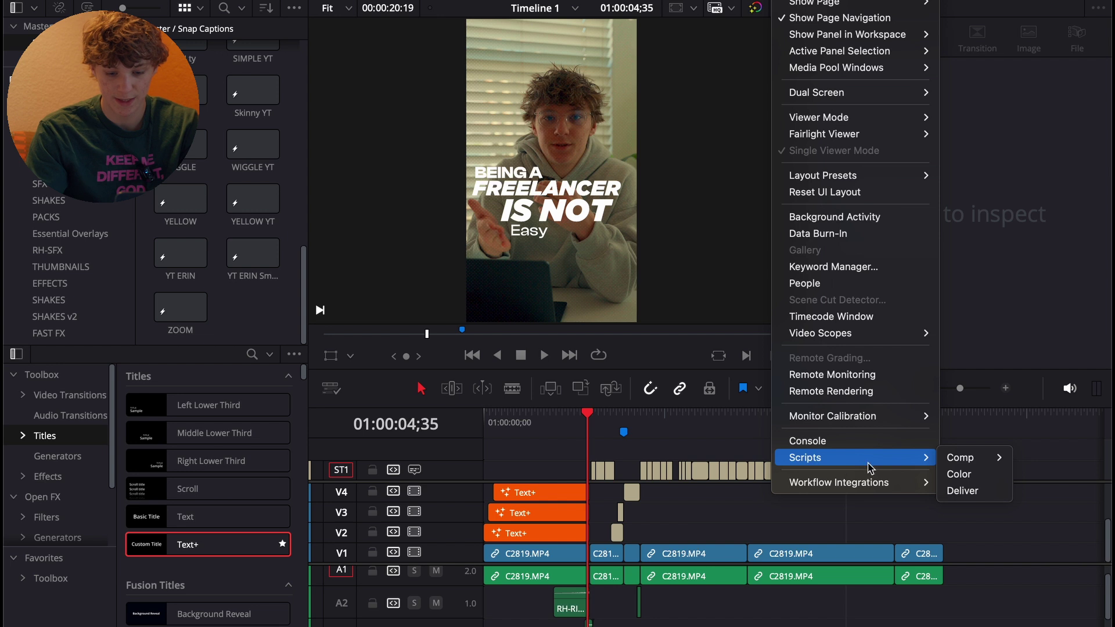
{"action": "mouse_move", "coordinate": [961, 458]}
{"action": "mouse_move", "coordinate": [865, 481]}
{"action": "left_click", "coordinate": [841, 458]}
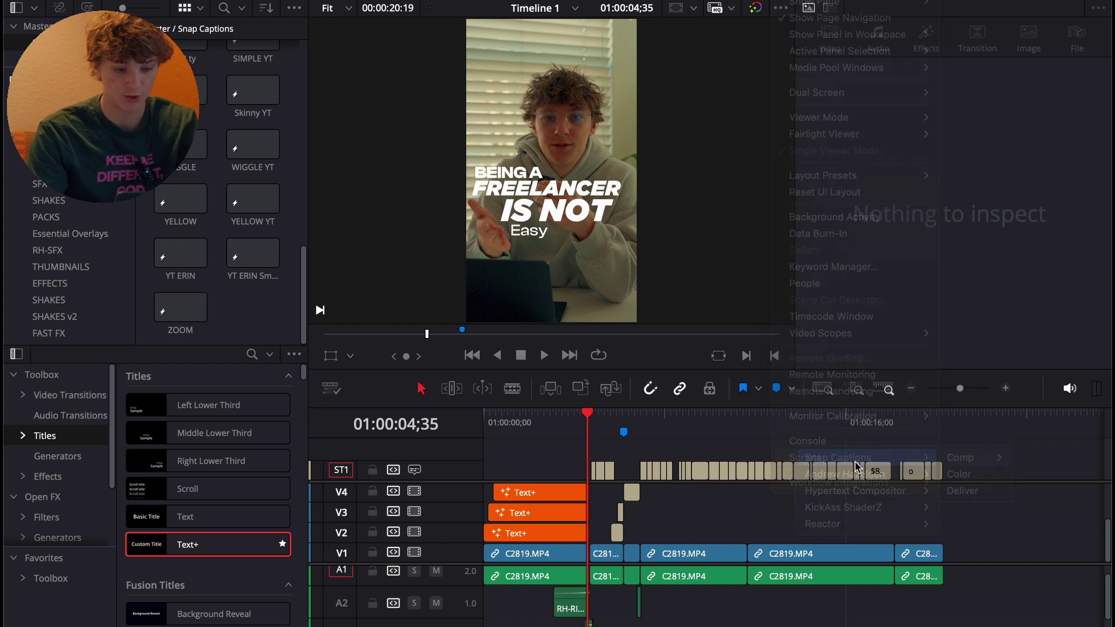
{"action": "left_click", "coordinate": [507, 266]}
{"action": "scroll", "coordinate": [501, 417], "scroll_direction": "down", "scroll_amount": 5}
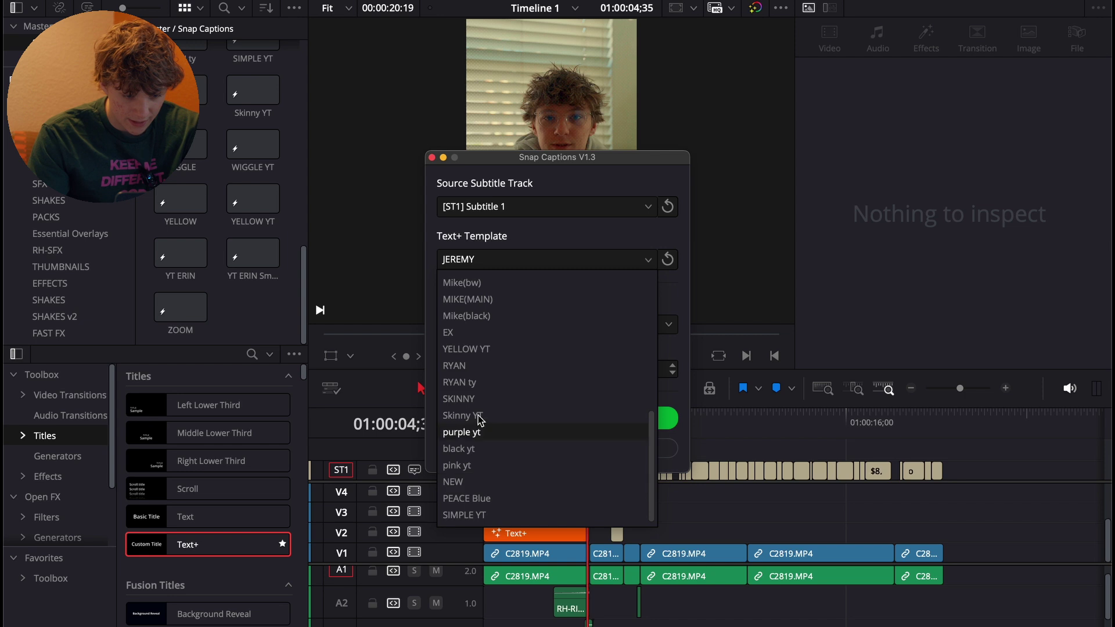
{"action": "left_click", "coordinate": [453, 483]}
{"action": "left_click", "coordinate": [556, 417]}
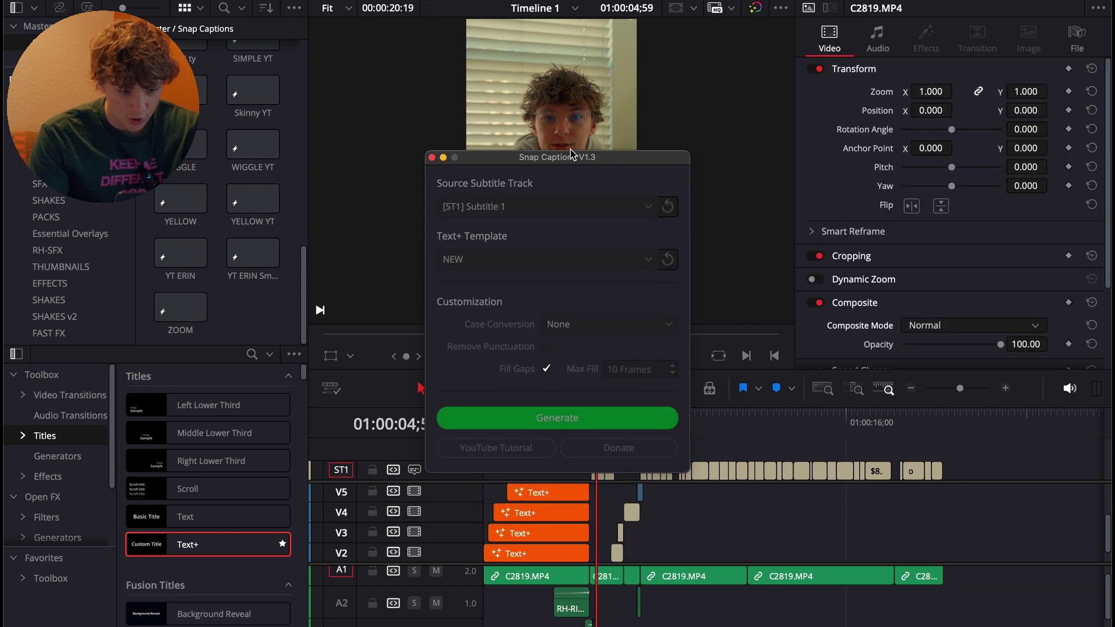
Turn off the Subtitle 1 track and play back the generated captions after the hook
{"action": "left_click_drag", "start_coordinate": [545, 165], "coordinate": [947, 47]}
{"action": "left_click", "coordinate": [414, 469]}
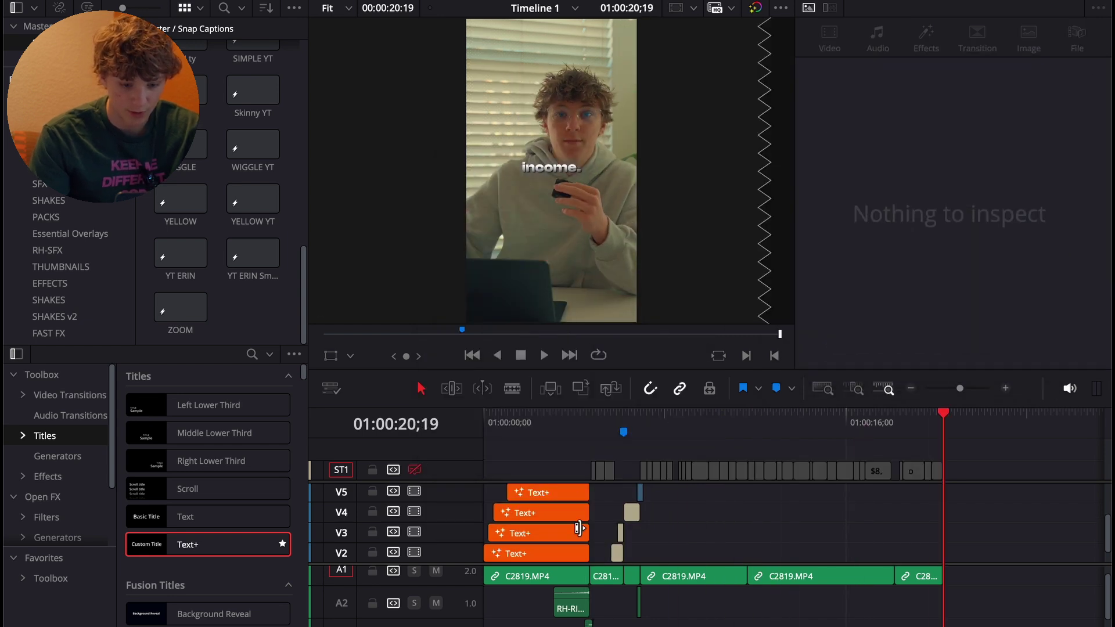
{"action": "left_click", "coordinate": [589, 436]}
{"action": "key", "text": "space"}
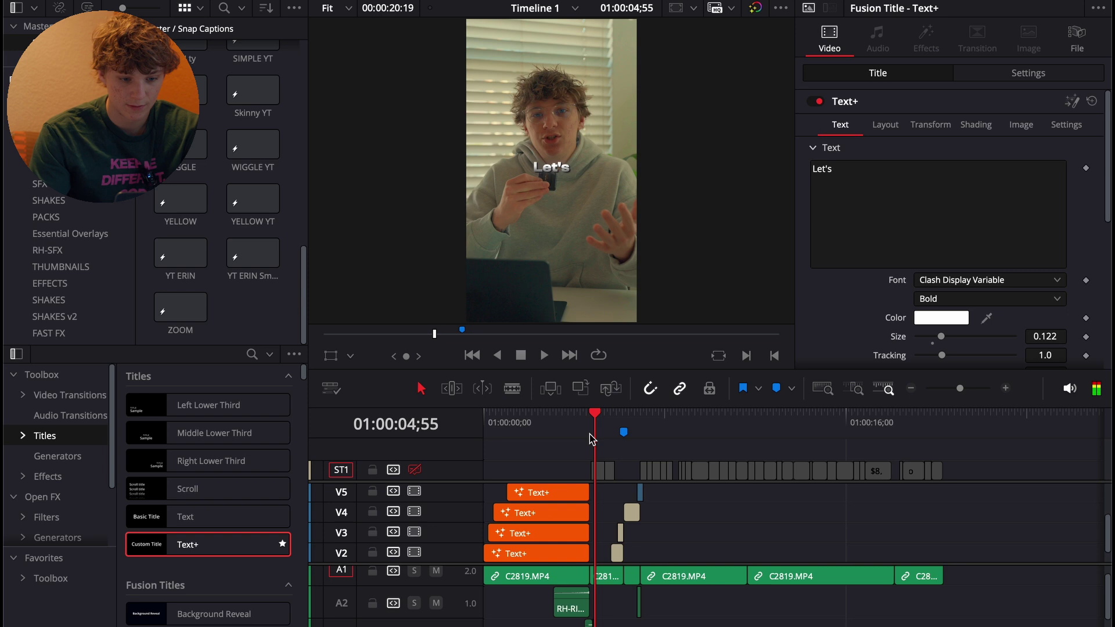
{"action": "left_click", "coordinate": [671, 425]}
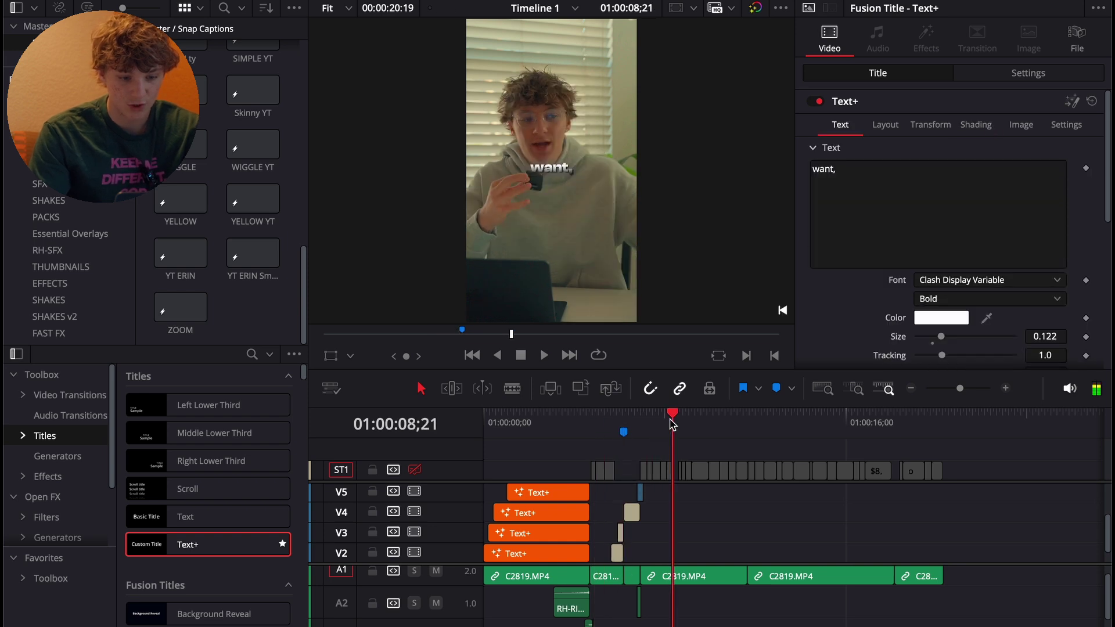
{"action": "key", "text": "space"}
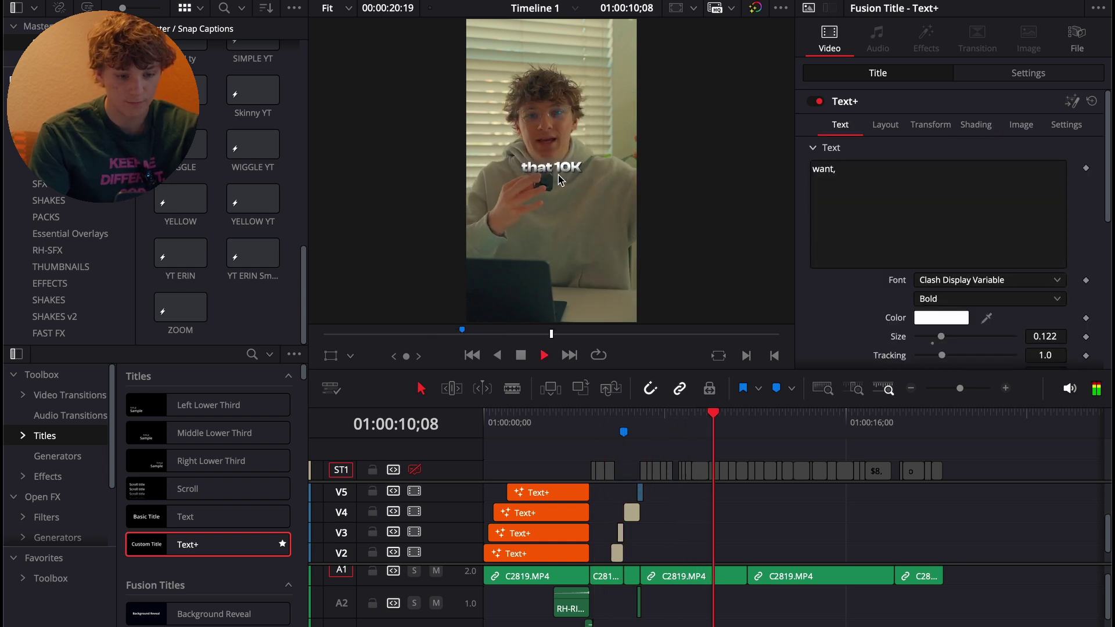
Open the "as a" caption in Fusion, go to frame 1 and hide the Spline editor
{"action": "left_click", "coordinate": [1006, 388]}
{"action": "scroll", "coordinate": [825, 529], "scroll_direction": "up", "scroll_amount": 3}
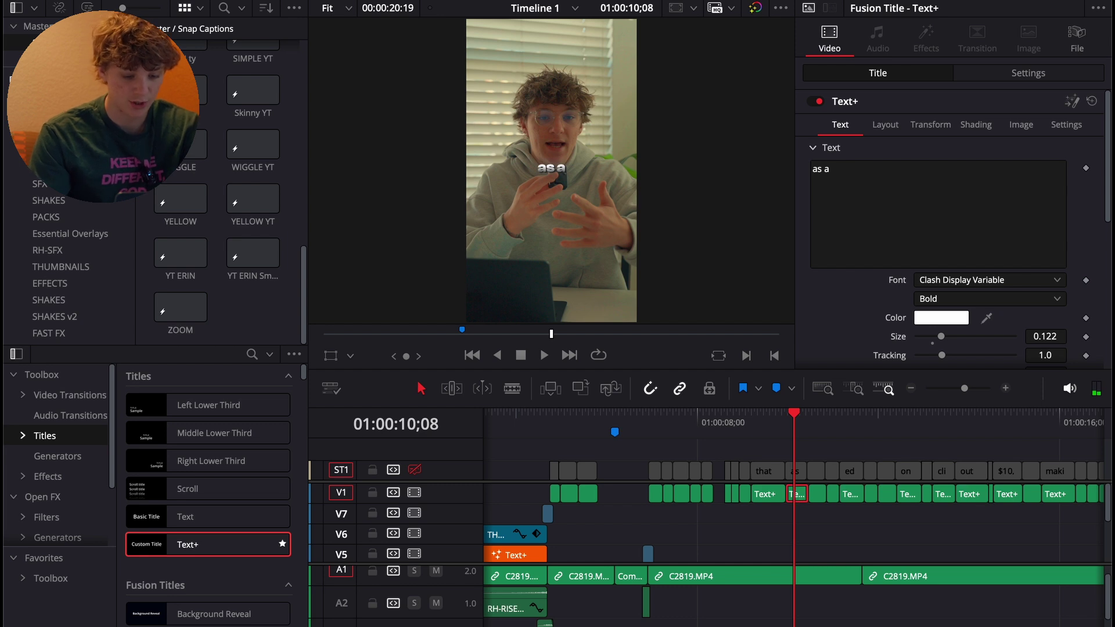
{"action": "key", "text": "shift+5"}
{"action": "scroll", "coordinate": [227, 550], "scroll_direction": "right", "scroll_amount": 3}
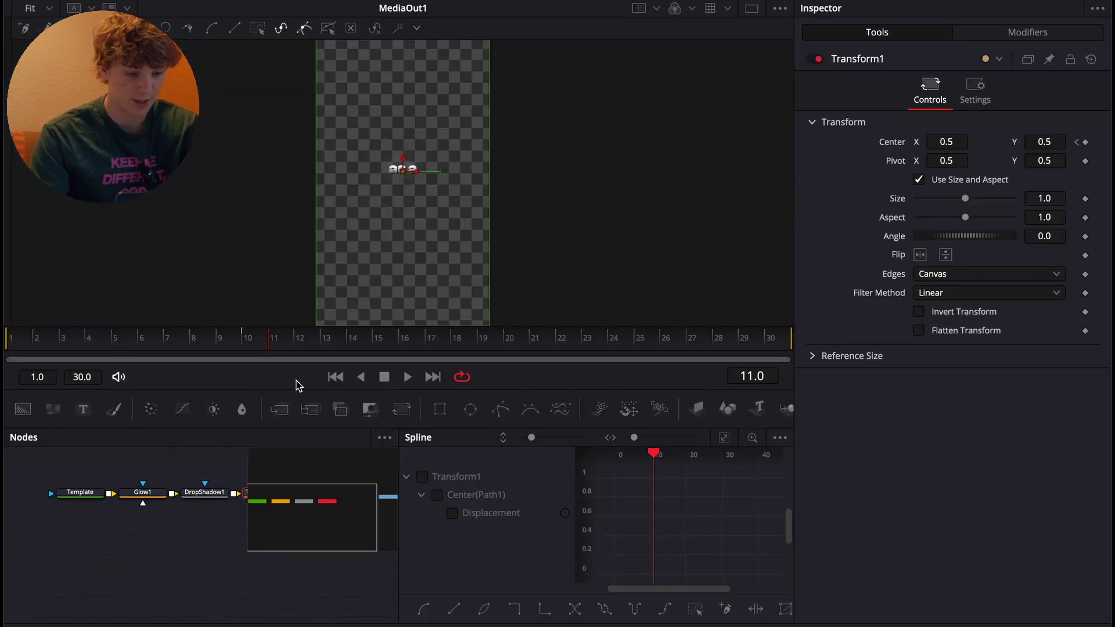
{"action": "left_click_drag", "start_coordinate": [260, 338], "coordinate": [6, 340]}
{"action": "scroll", "coordinate": [228, 585], "scroll_direction": "right", "scroll_amount": 2}
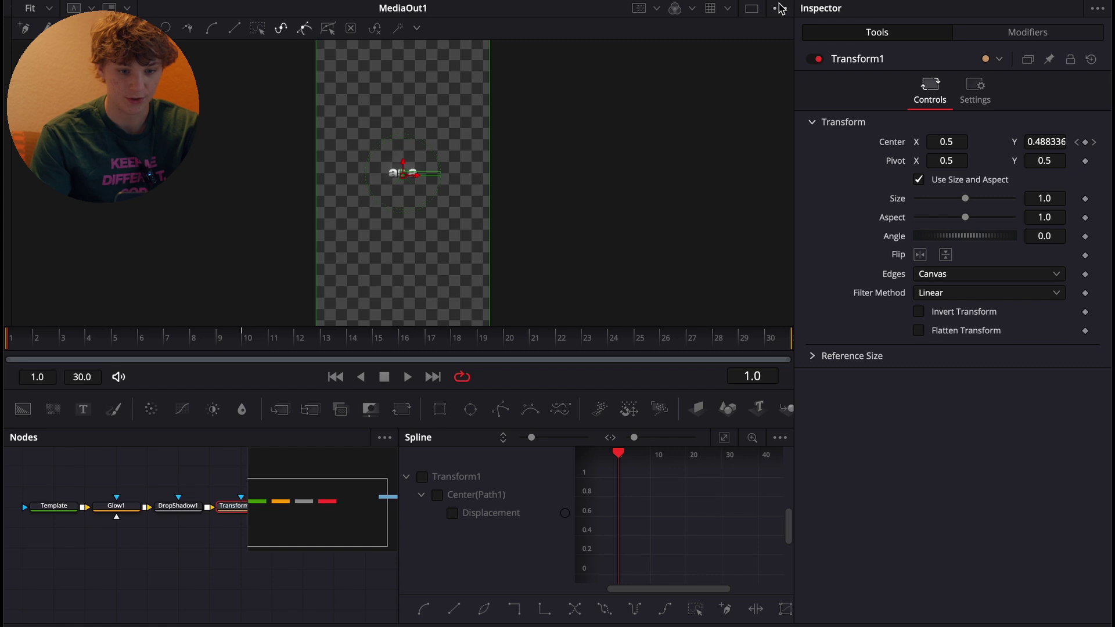
{"action": "left_click", "coordinate": [779, 1]}
Examine the caption's Glow1 and DropShadow1 node settings
{"action": "left_click", "coordinate": [110, 507]}
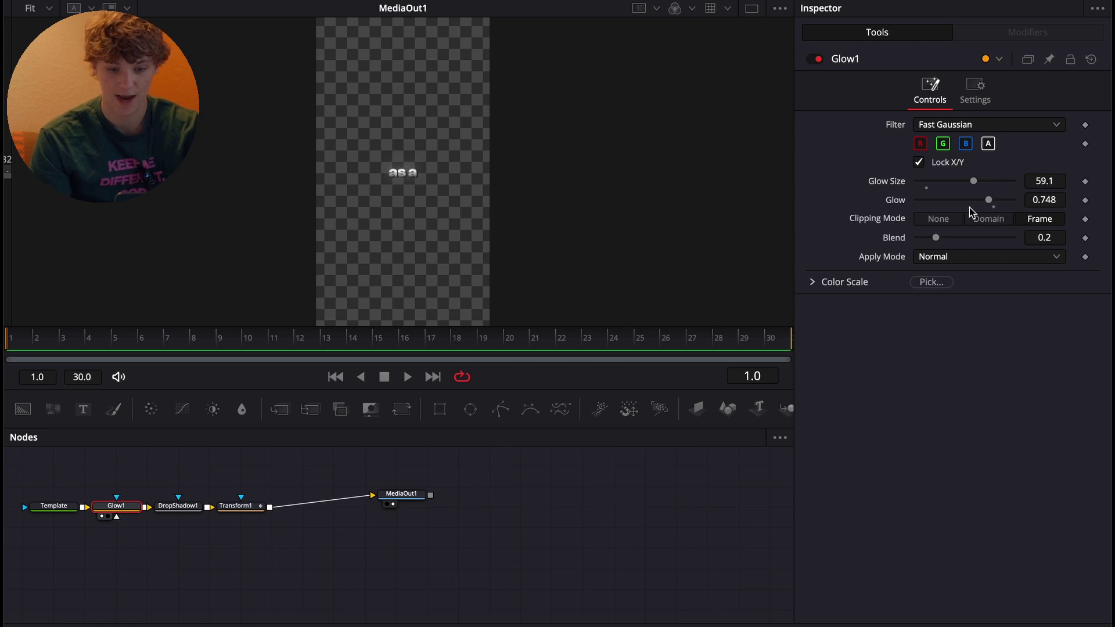
{"action": "left_click", "coordinate": [190, 511]}
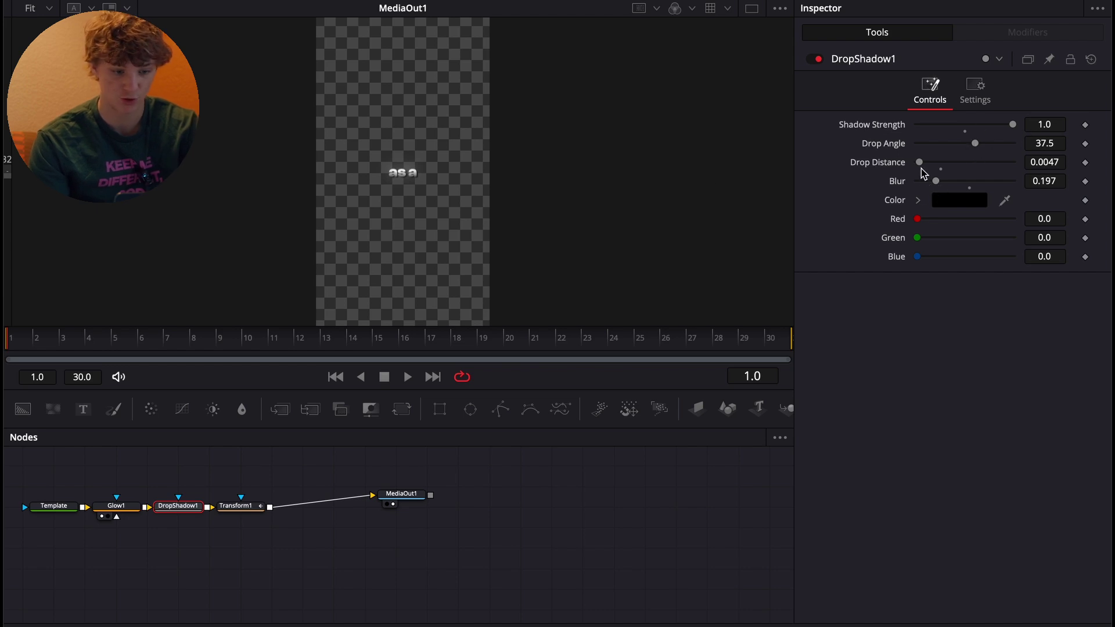
{"action": "right_click", "coordinate": [506, 101]}
{"action": "left_click", "coordinate": [423, 159]}
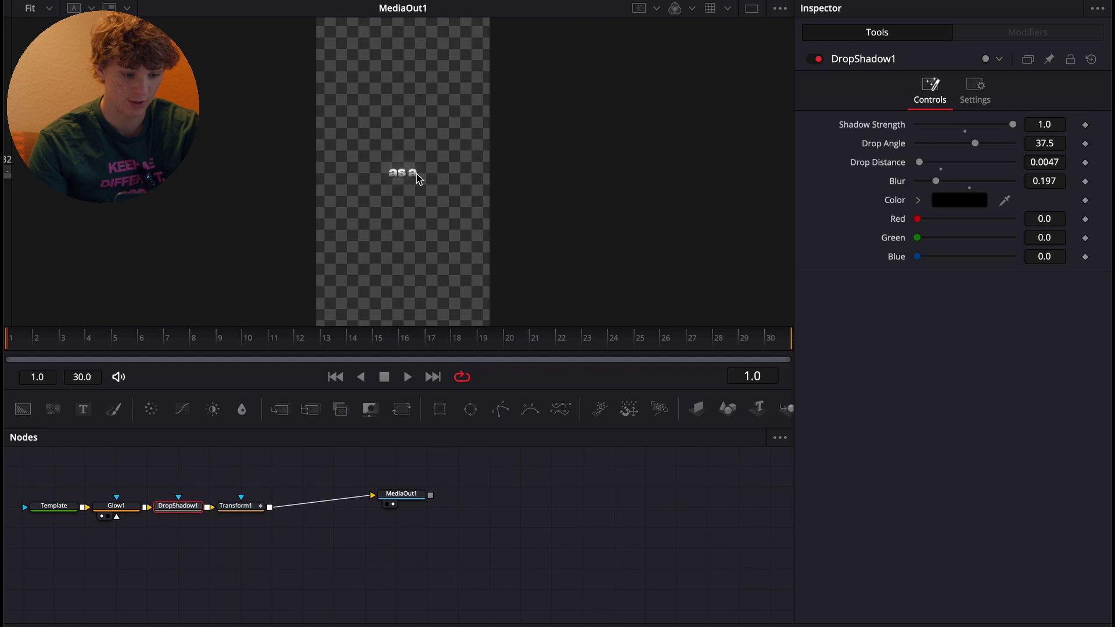
Examine the Transform1 Center keyframes and their displacement curve in the Spline editor, and return to the edit timeline
{"action": "left_click", "coordinate": [235, 506]}
{"action": "key", "text": "space"}
{"action": "key", "text": "space"}
{"action": "left_click_drag", "start_coordinate": [258, 330], "coordinate": [4, 336]}
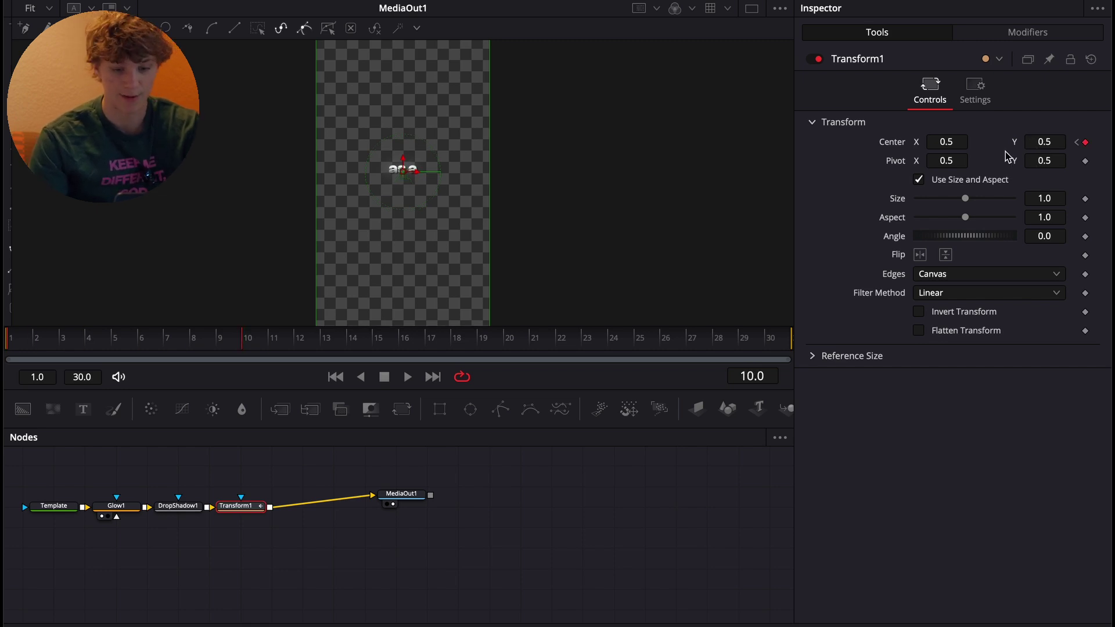
{"action": "left_click", "coordinate": [776, 2]}
{"action": "left_click", "coordinate": [423, 477]}
{"action": "left_click", "coordinate": [725, 438]}
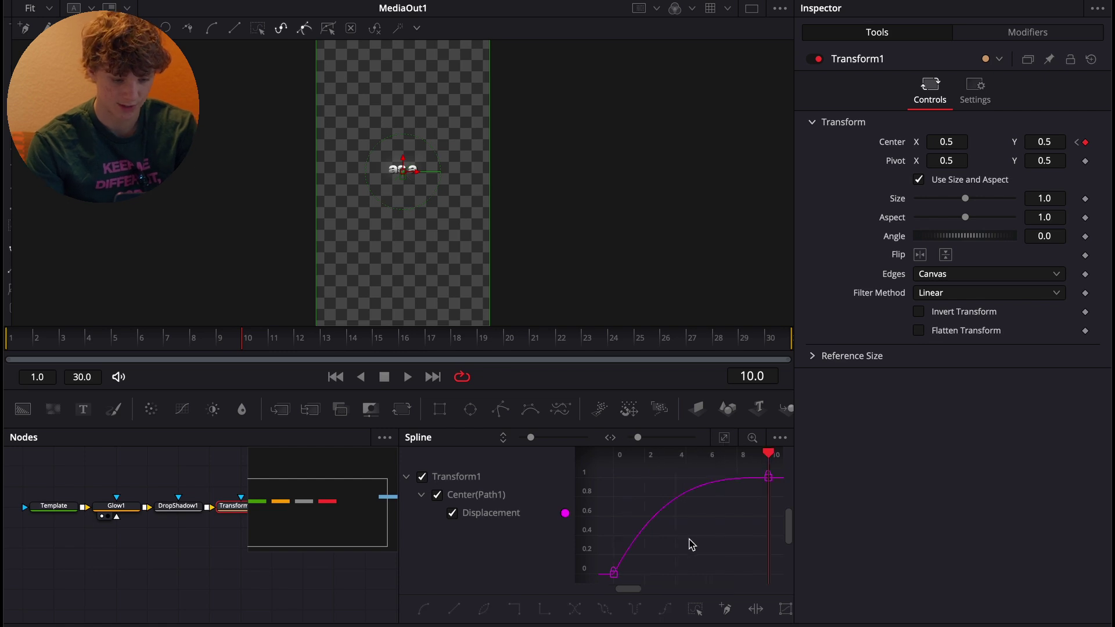
{"action": "left_click", "coordinate": [495, 626]}
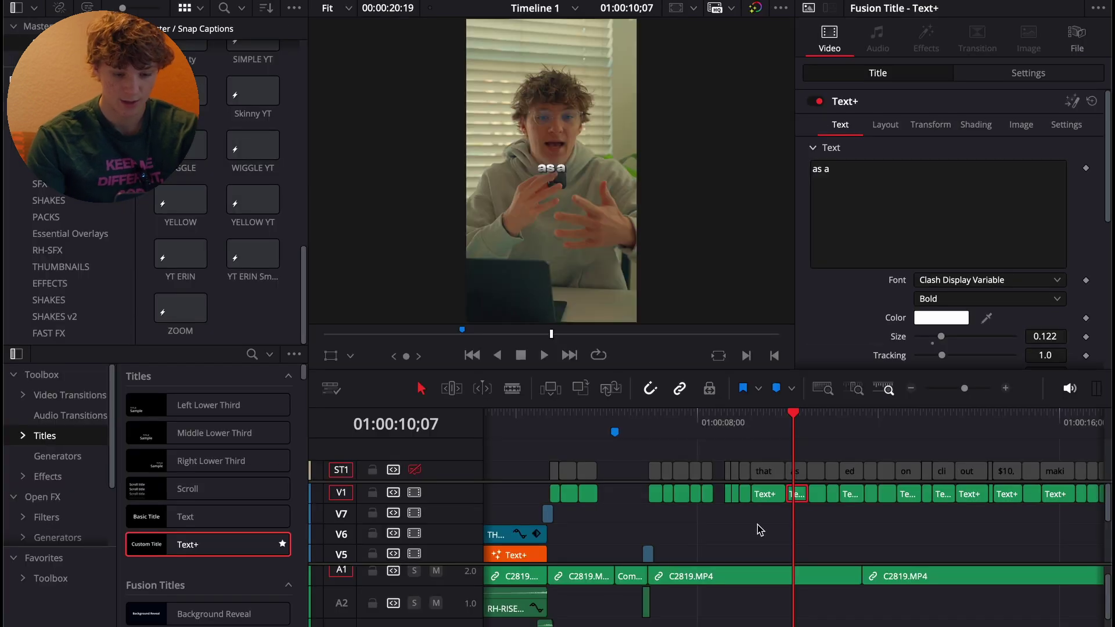
Examine the "as a" caption's shading element 1 and its gradient fill, and look over the whole timeline
{"action": "left_click", "coordinate": [978, 126]}
{"action": "scroll", "coordinate": [871, 262], "scroll_direction": "down", "scroll_amount": 1}
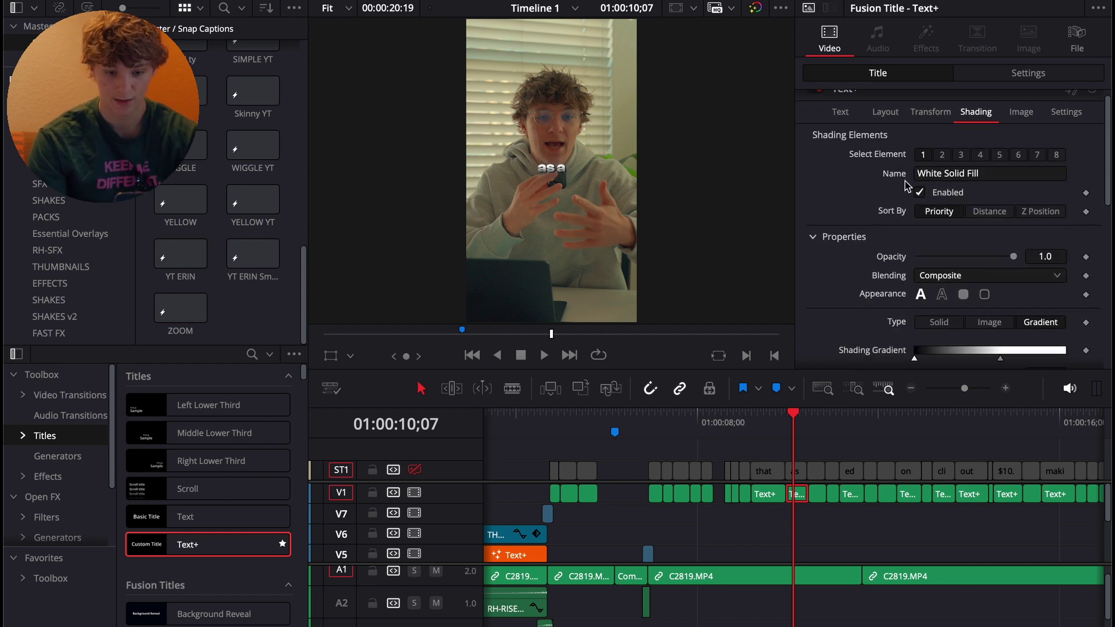
{"action": "scroll", "coordinate": [877, 265], "scroll_direction": "down", "scroll_amount": 3}
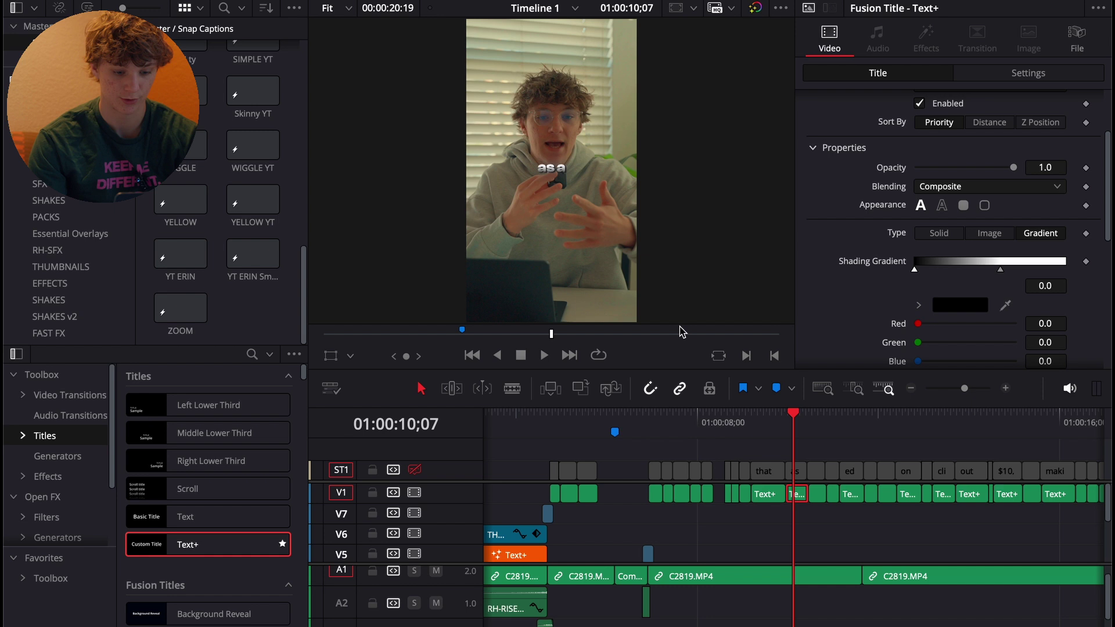
{"action": "left_click", "coordinate": [911, 388]}
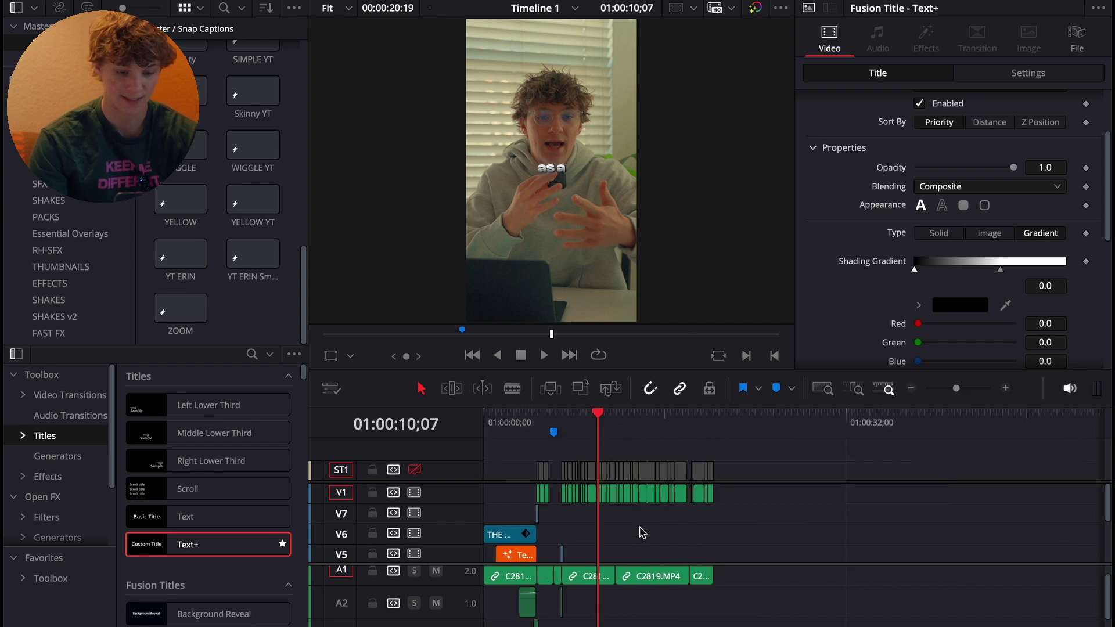
{"action": "left_click", "coordinate": [1005, 388]}
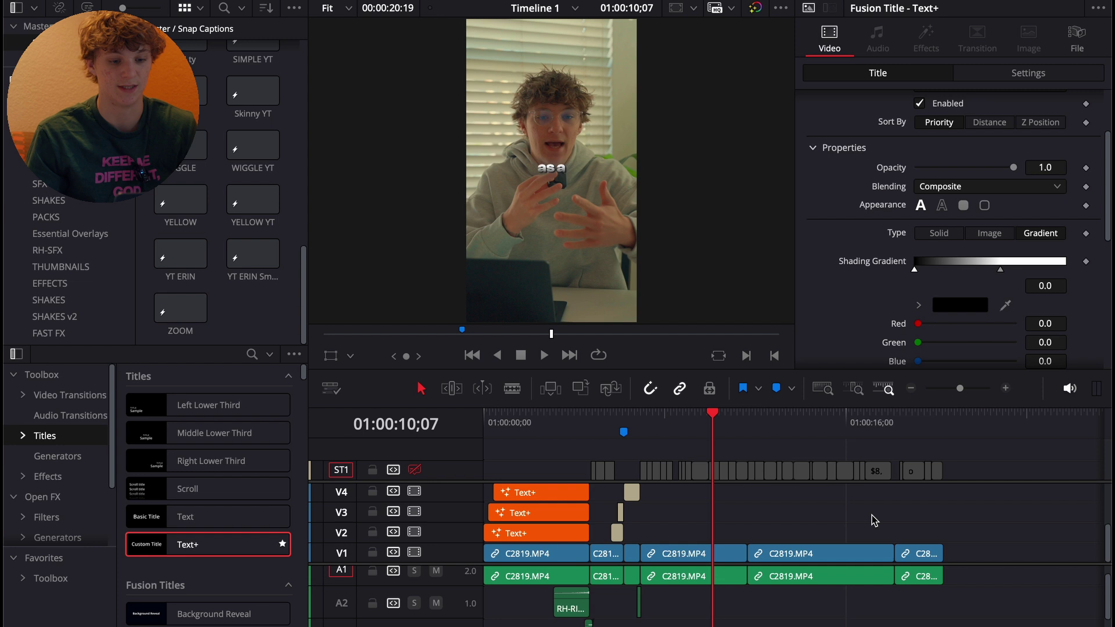